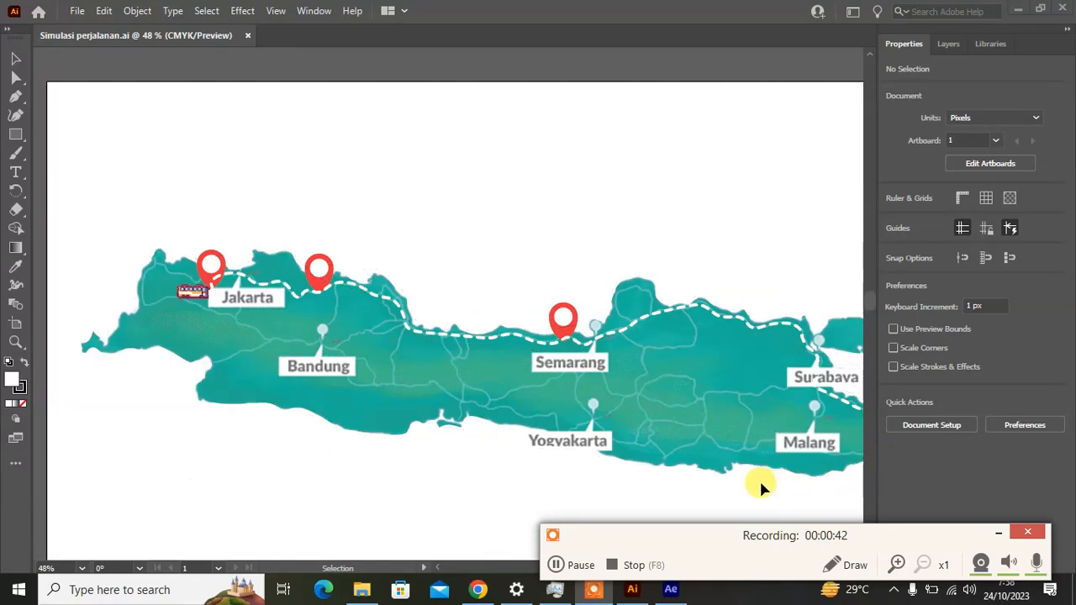
- Inspect what each layer contains by toggling the visibility of the PETA, bis, location pin and jalan layers
{"action": "left_click", "coordinate": [948, 45]}
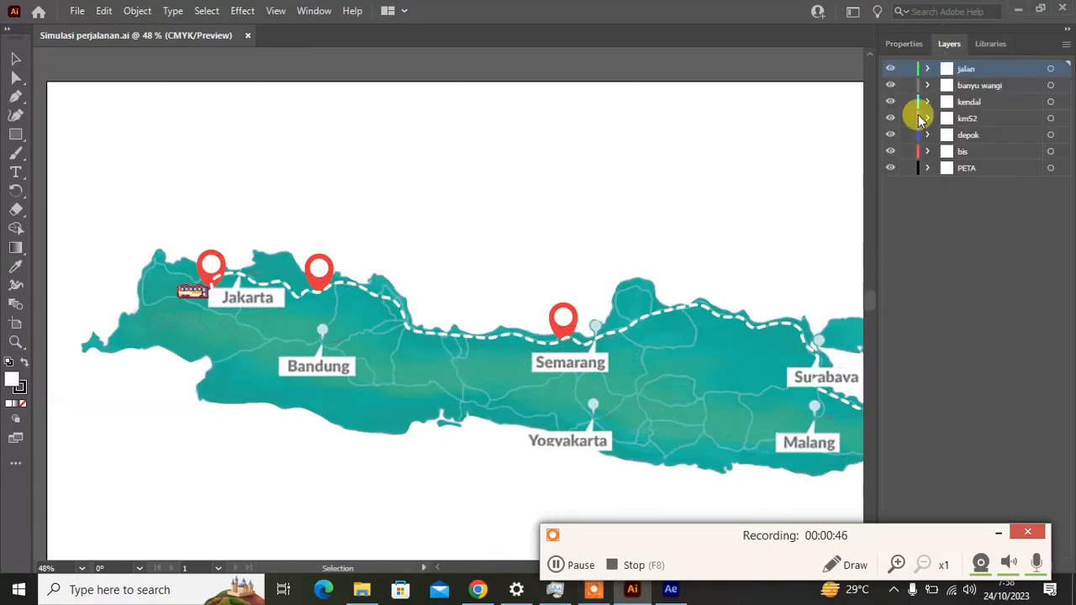
{"action": "left_click", "coordinate": [892, 168]}
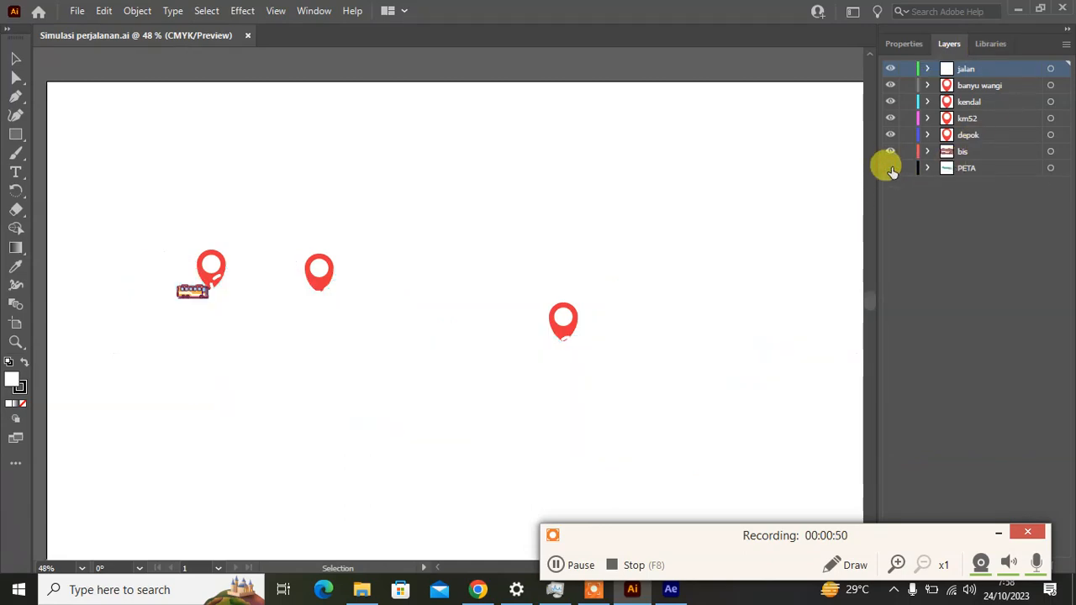
{"action": "left_click", "coordinate": [891, 169]}
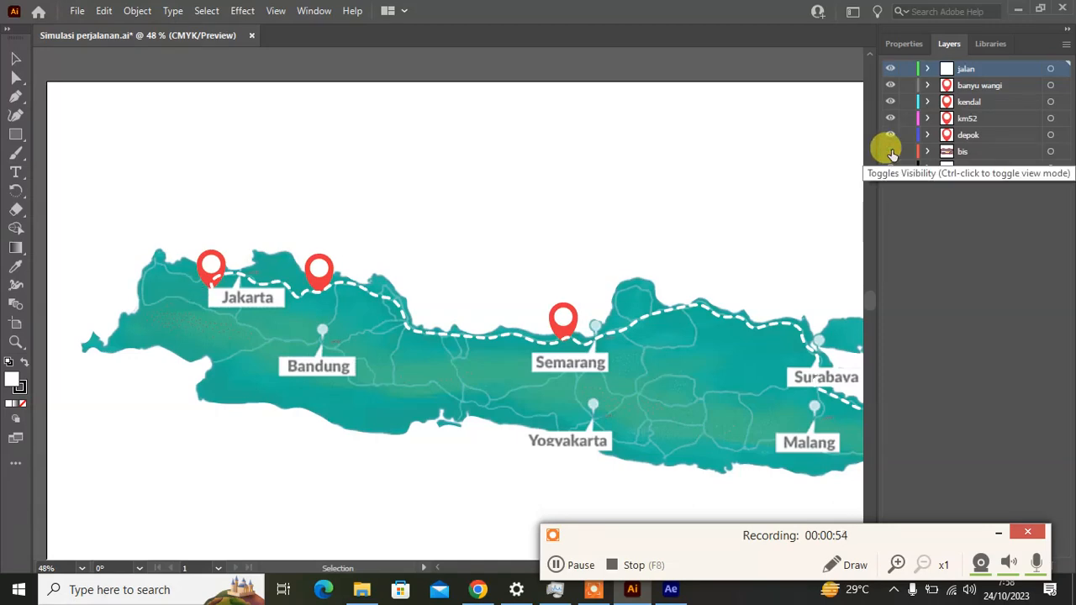
{"action": "left_click", "coordinate": [239, 284]}
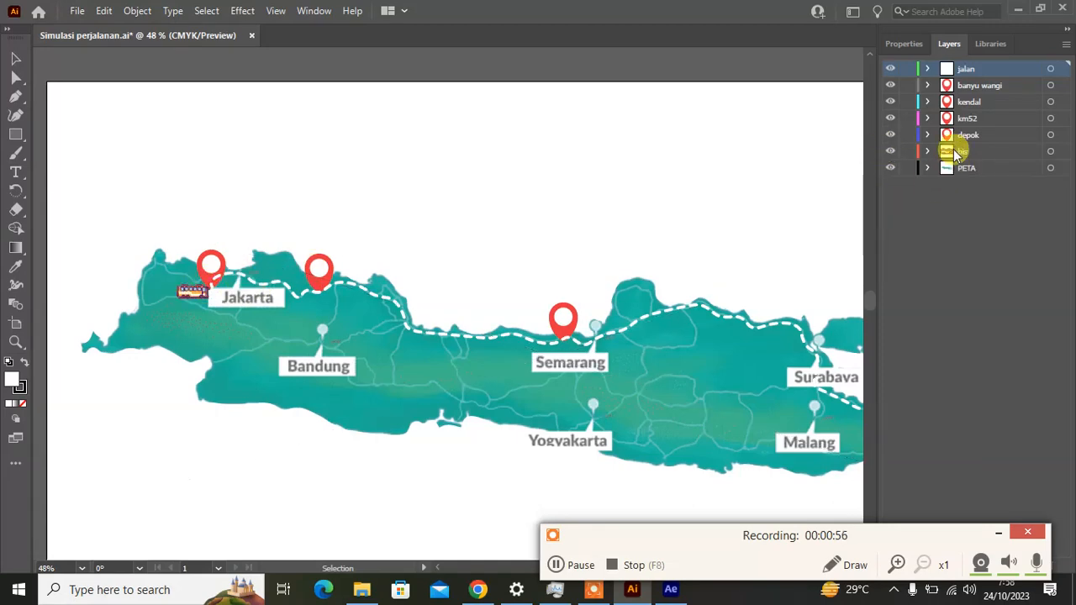
{"action": "left_click", "coordinate": [892, 118]}
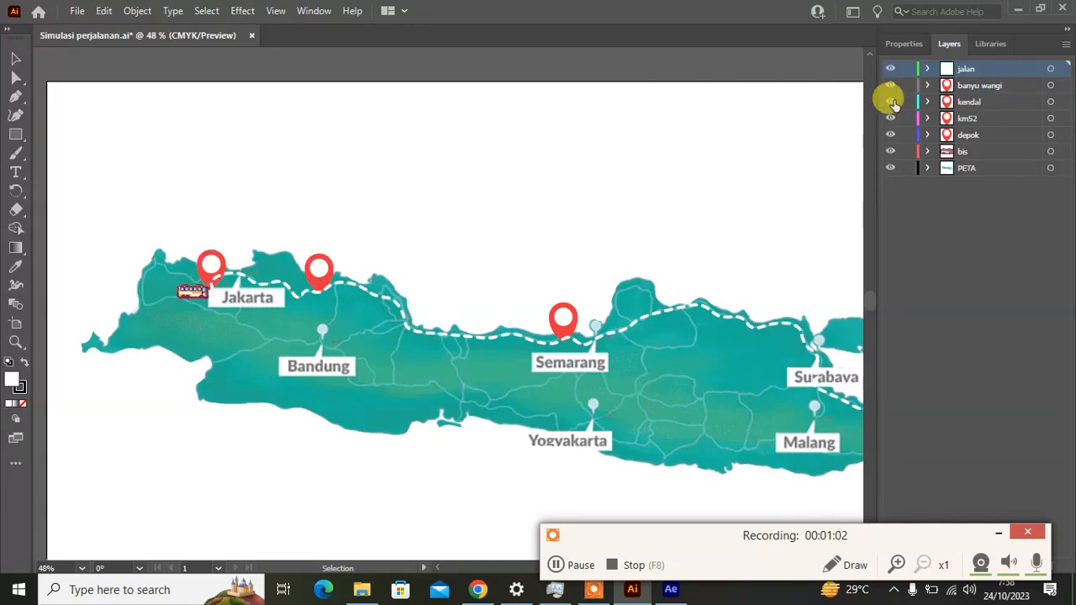
{"action": "left_click", "coordinate": [892, 102]}
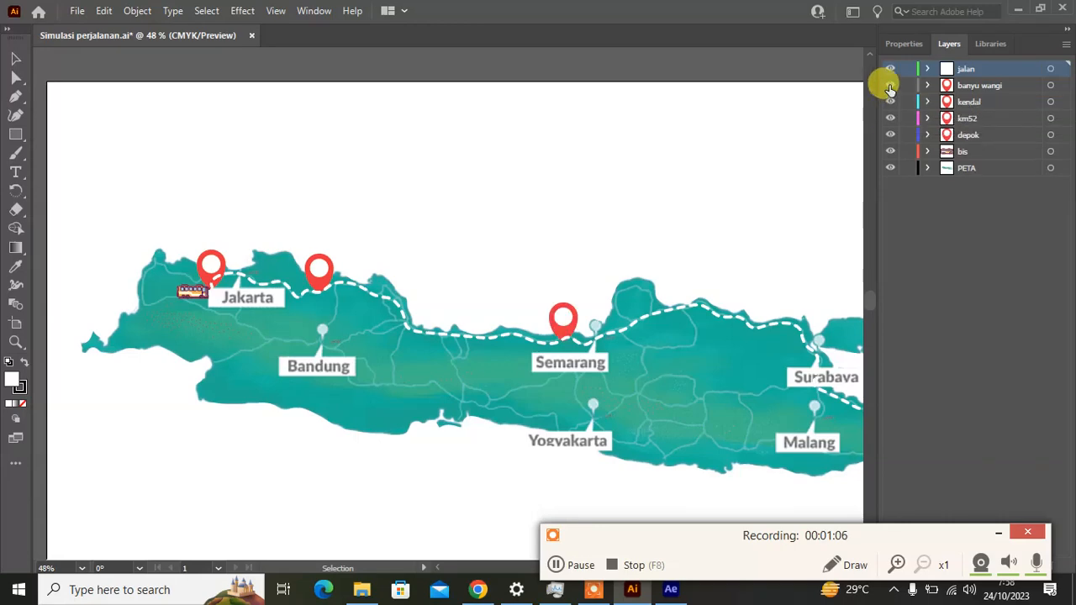
{"action": "scroll", "coordinate": [720, 290], "scroll_direction": "down", "scroll_amount": 1}
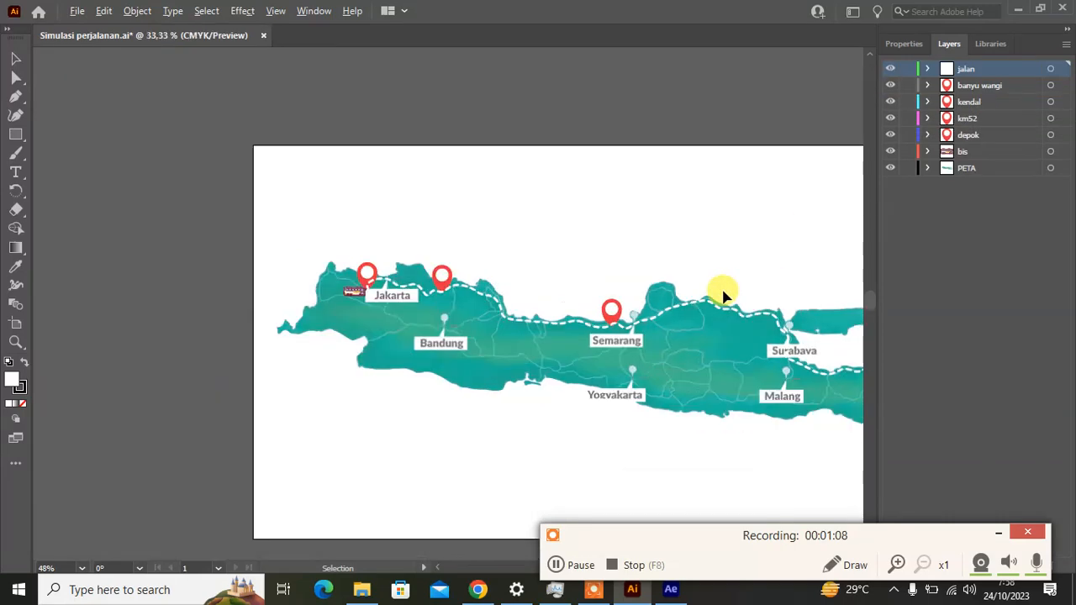
{"action": "left_click_drag", "start_coordinate": [767, 324], "coordinate": [579, 308]}
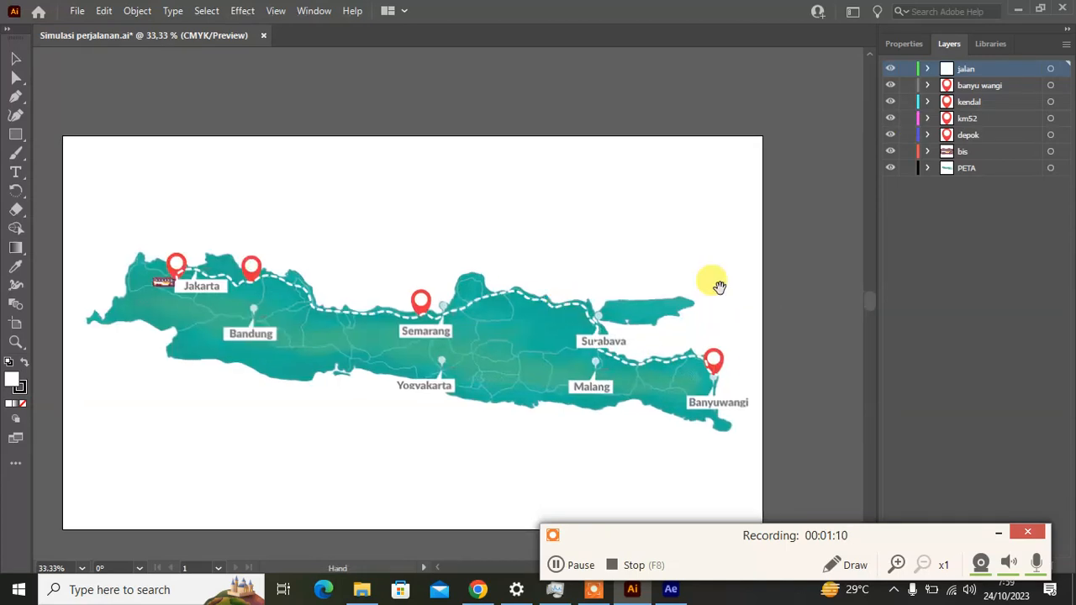
{"action": "left_click", "coordinate": [888, 71]}
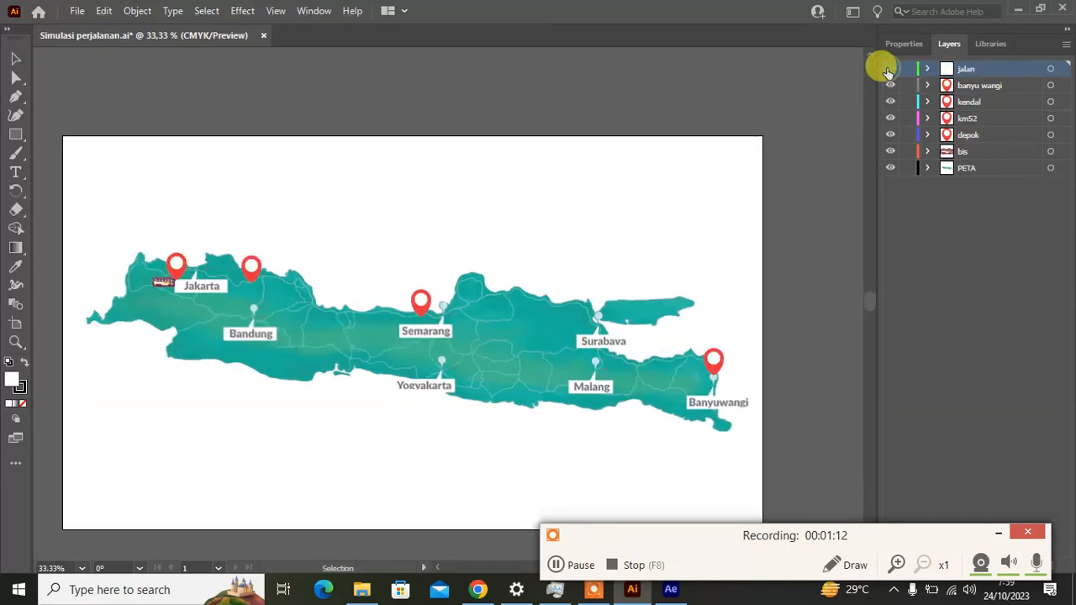
{"action": "left_click", "coordinate": [889, 71]}
{"action": "left_click", "coordinate": [889, 71]}
{"action": "left_click", "coordinate": [889, 70]}
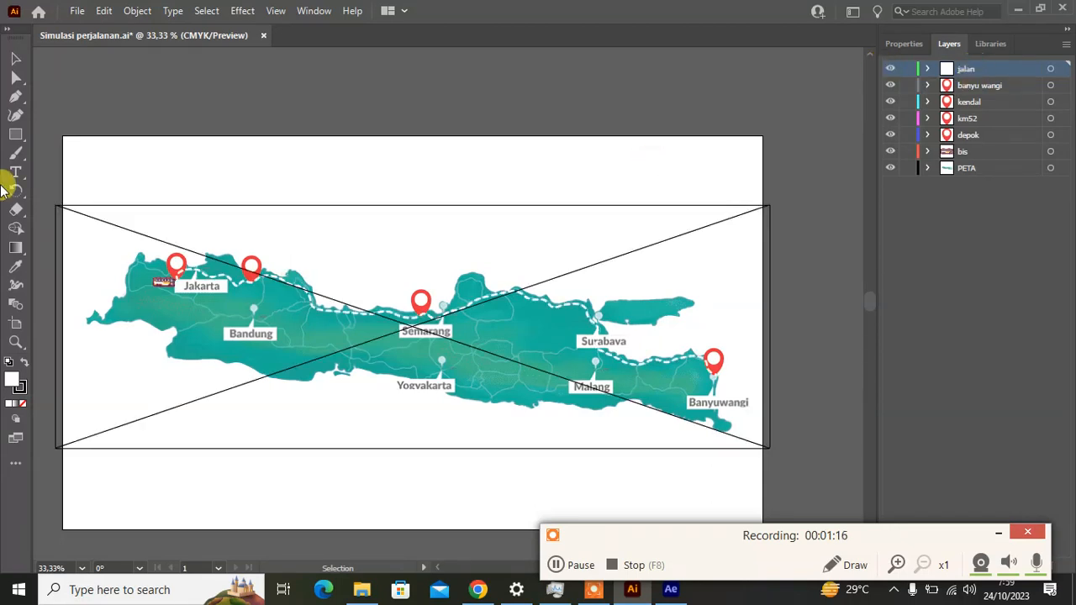
- Draw an open curved sample path across the map through the Bandung area with the Pen tool, without a fill
{"action": "left_click", "coordinate": [16, 96]}
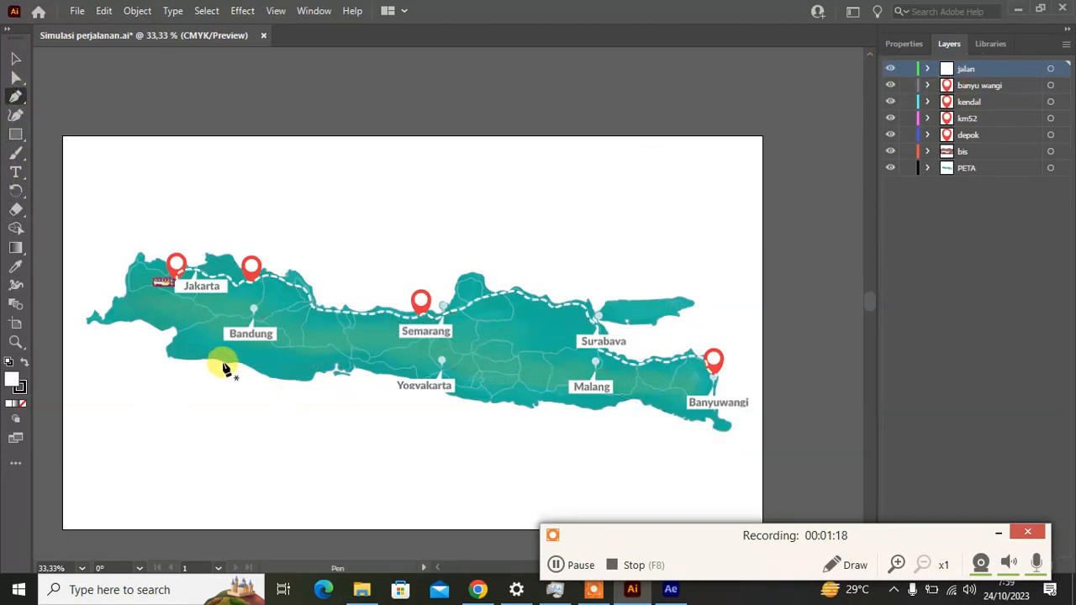
{"action": "left_click", "coordinate": [196, 317]}
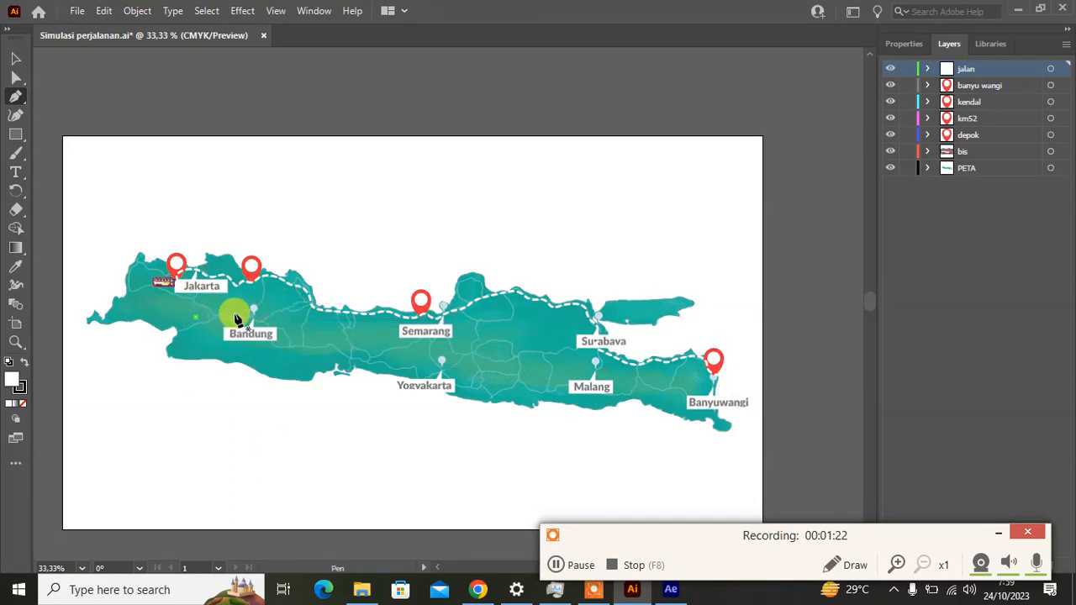
{"action": "left_click_drag", "start_coordinate": [242, 313], "coordinate": [23, 408]}
{"action": "left_click", "coordinate": [364, 334]}
{"action": "left_click", "coordinate": [24, 407]}
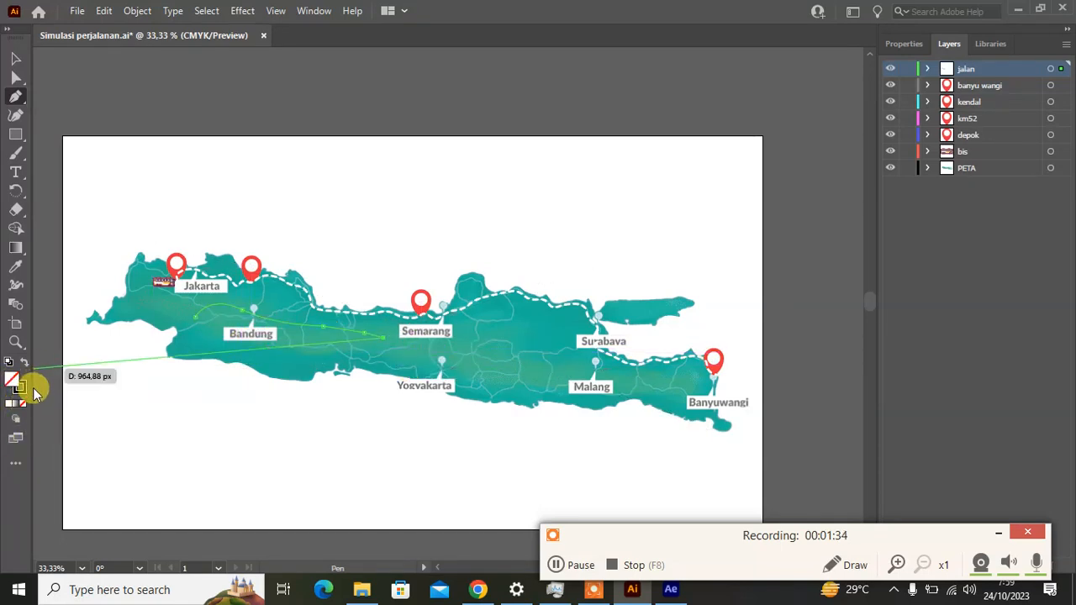
- Set the stroke weight of the curved sample path near Bandung to 5 pt
{"action": "left_click", "coordinate": [23, 389]}
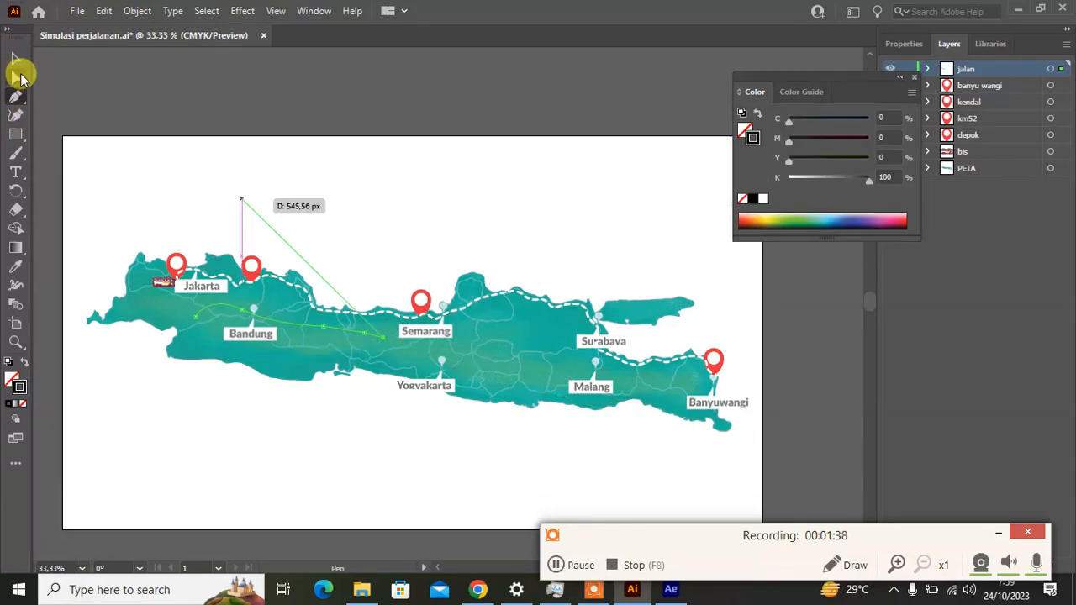
{"action": "left_click", "coordinate": [15, 59]}
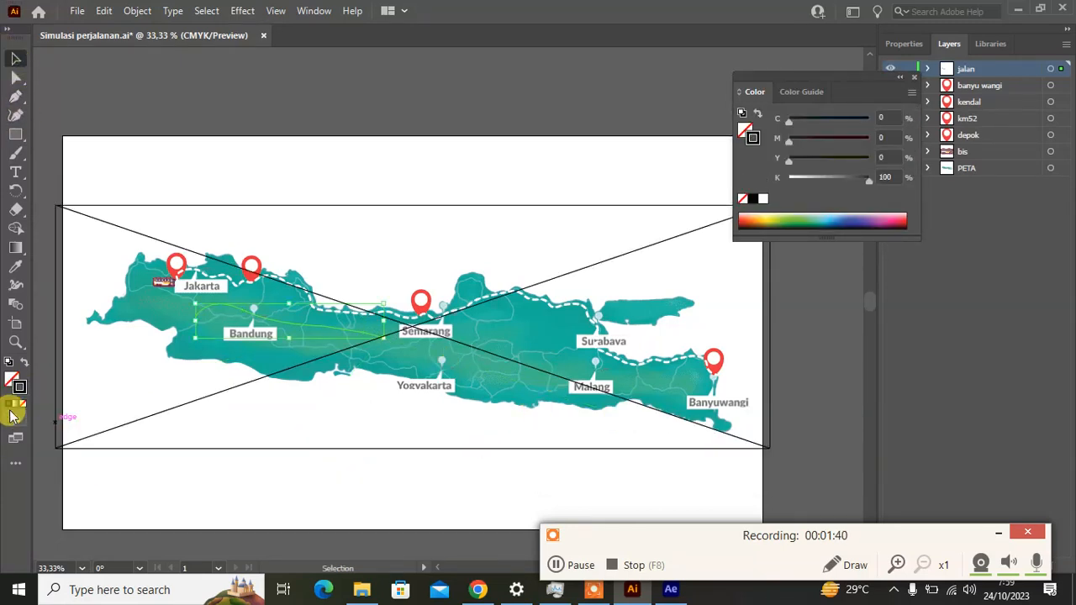
{"action": "left_click", "coordinate": [902, 44]}
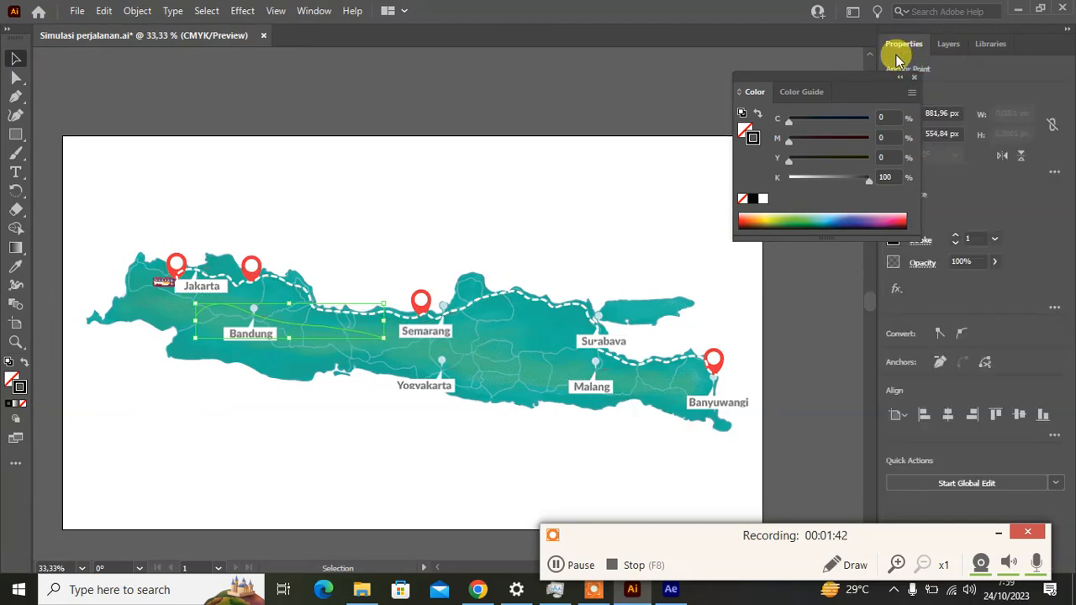
{"action": "left_click_drag", "start_coordinate": [845, 83], "coordinate": [739, 23]}
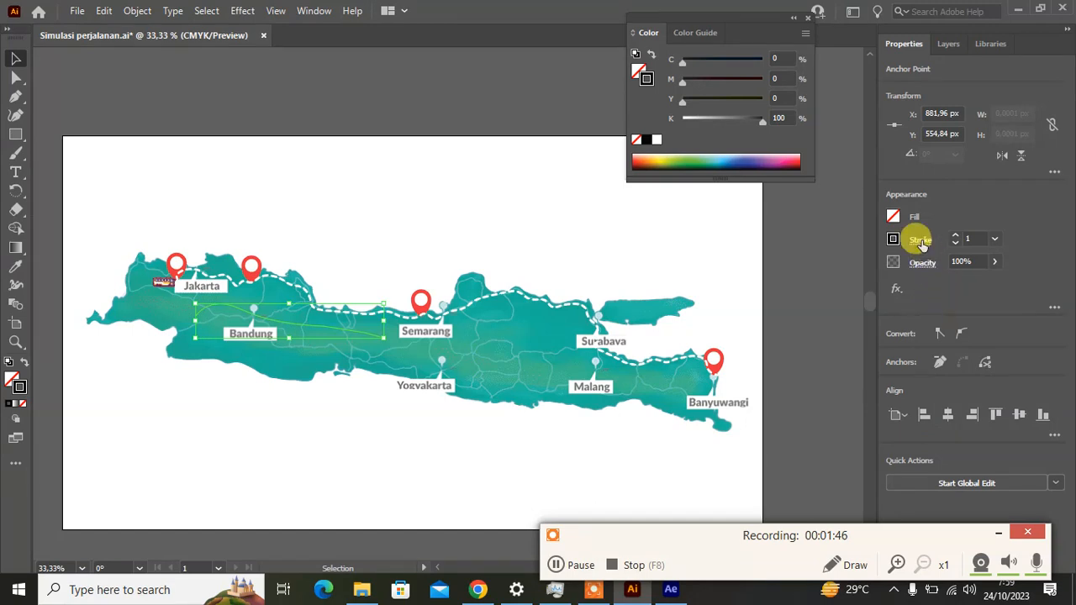
{"action": "left_click", "coordinate": [995, 239]}
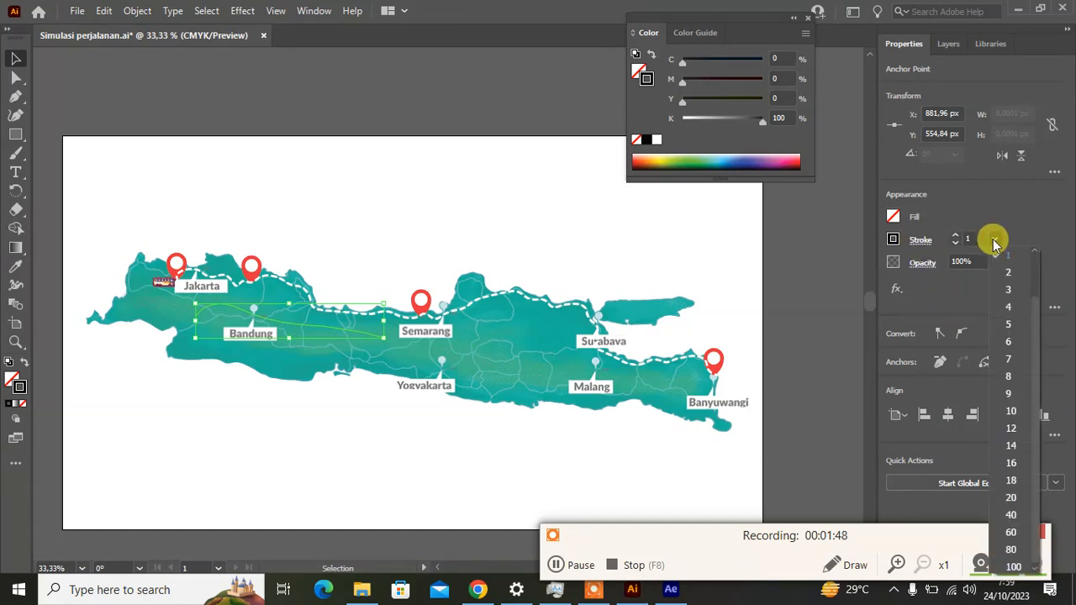
{"action": "left_click", "coordinate": [1009, 326]}
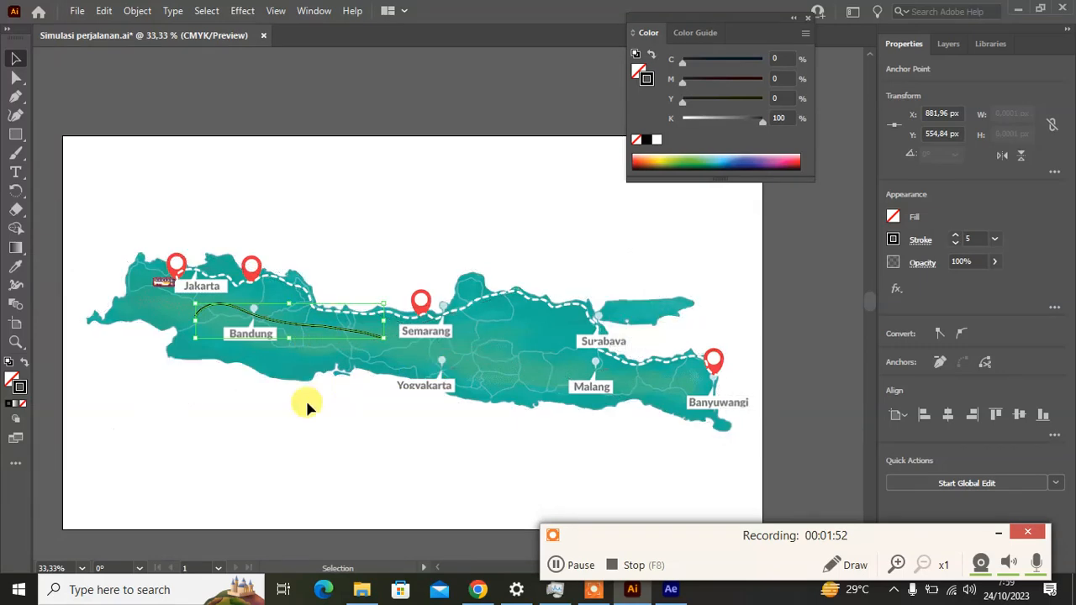
- Make the sample path's stroke a dashed line with 12 pt dashes and projecting caps
{"action": "scroll", "coordinate": [281, 386], "scroll_direction": "up", "scroll_amount": 1}
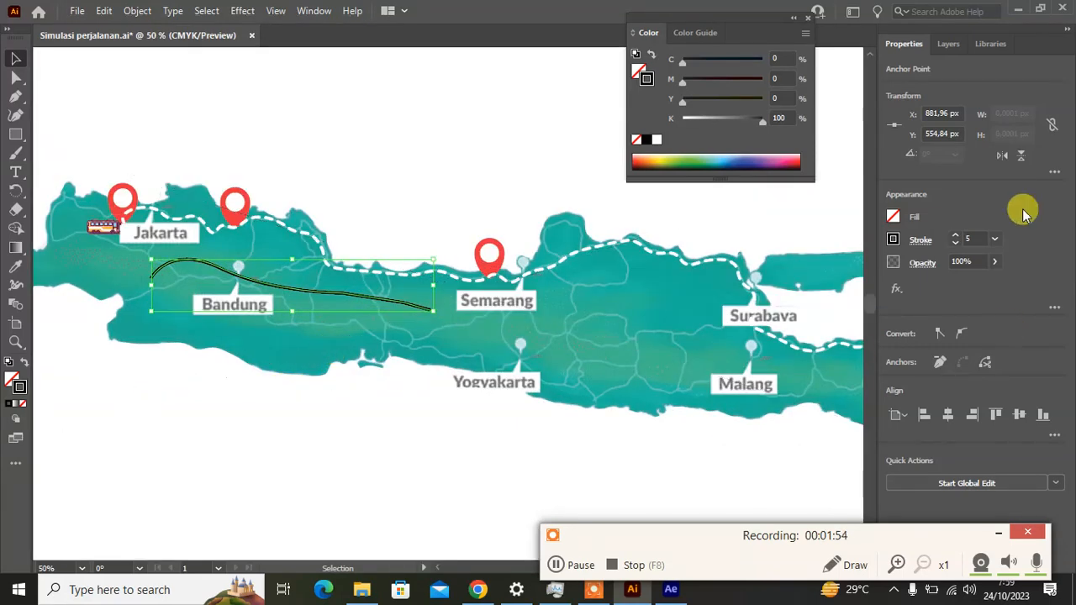
{"action": "left_click", "coordinate": [921, 241]}
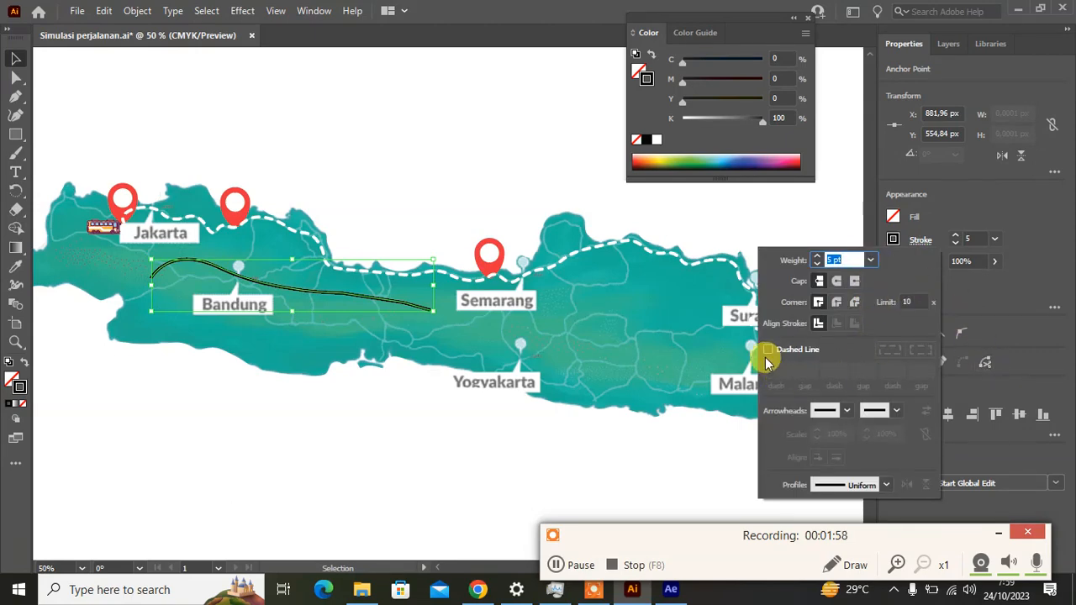
{"action": "left_click", "coordinate": [768, 350]}
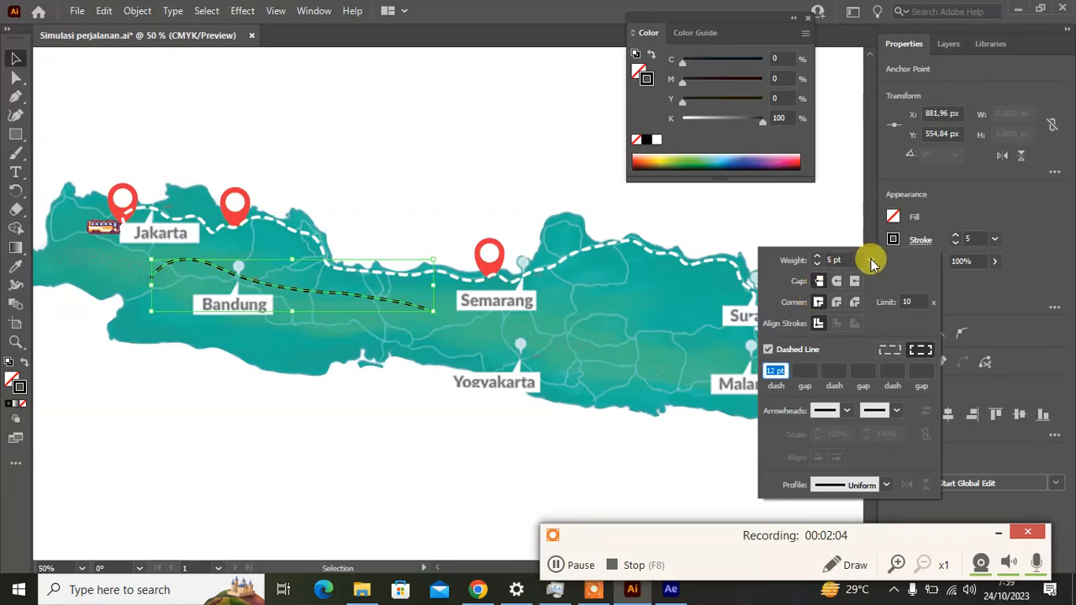
{"action": "left_click", "coordinate": [835, 283]}
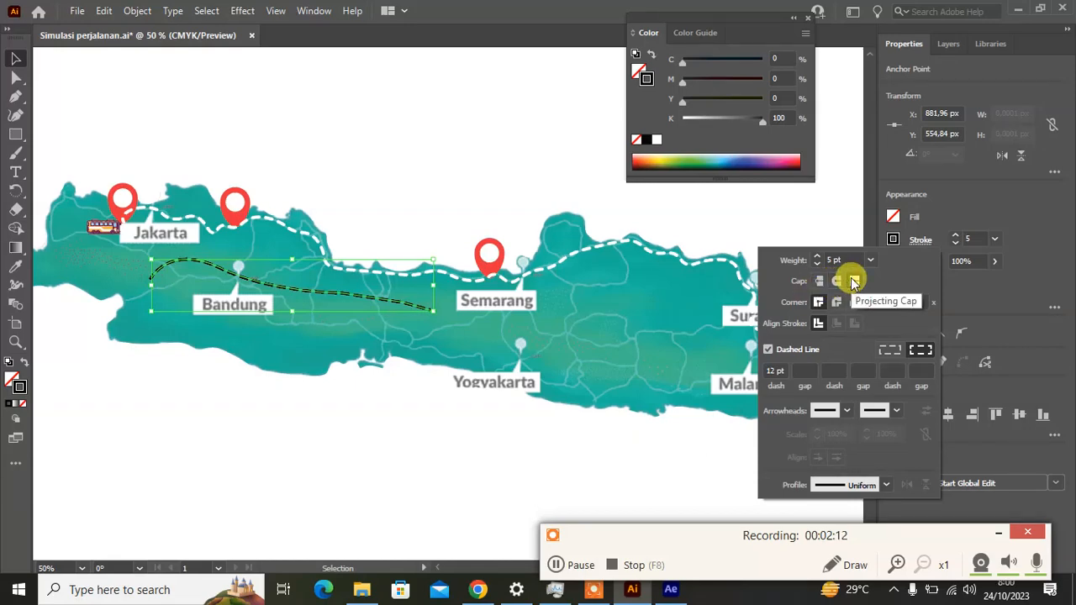
{"action": "left_click", "coordinate": [855, 281]}
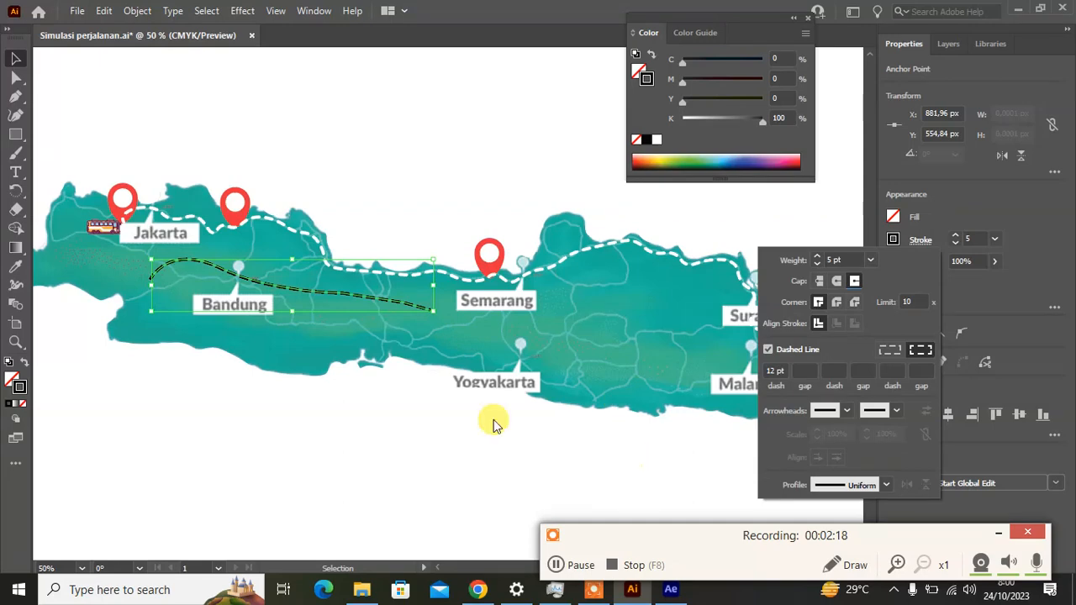
- Delete the curved sample path near Bandung from the jalan layer, keeping the original route path
{"action": "left_click", "coordinate": [394, 295]}
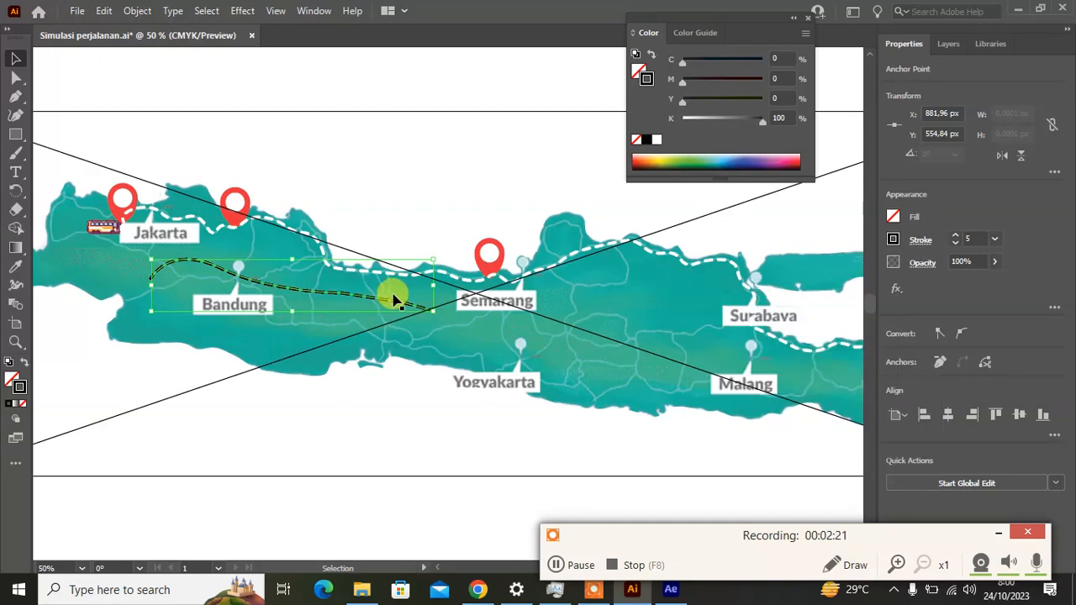
{"action": "left_click", "coordinate": [954, 45]}
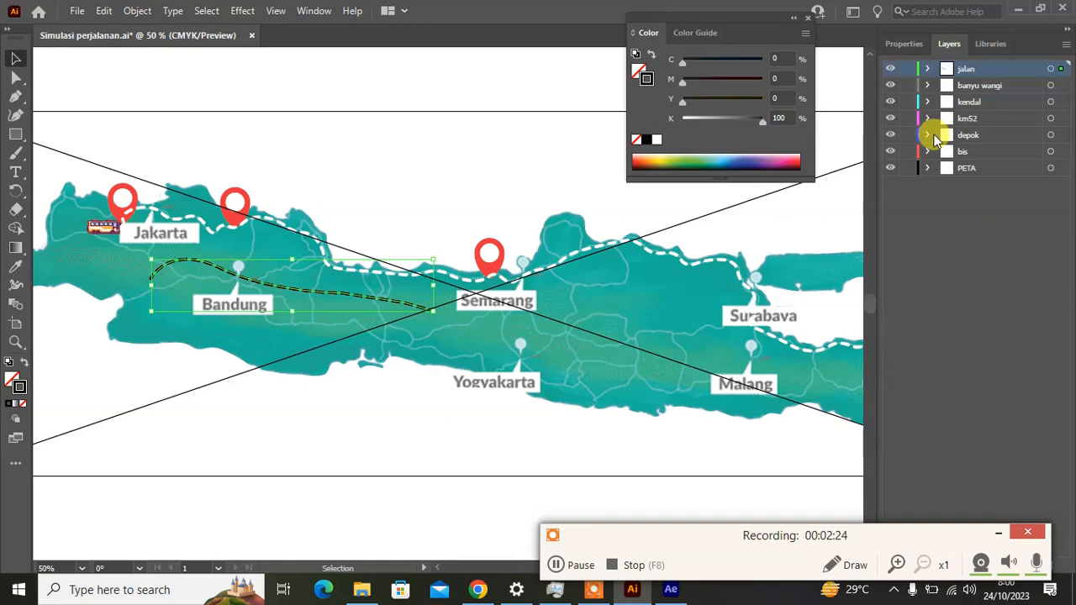
{"action": "left_click", "coordinate": [928, 69]}
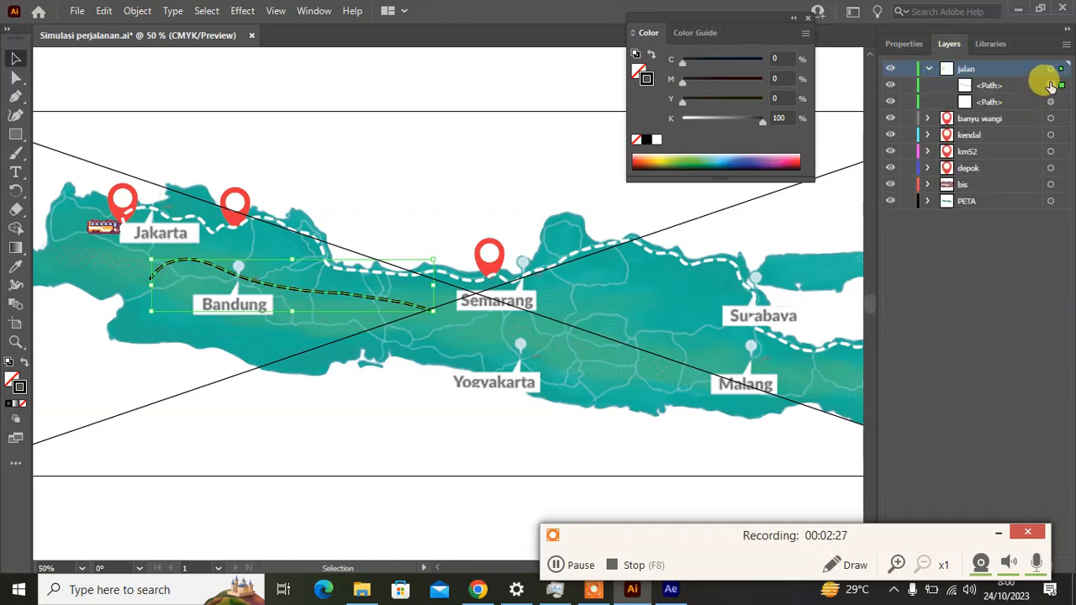
{"action": "left_click", "coordinate": [992, 85]}
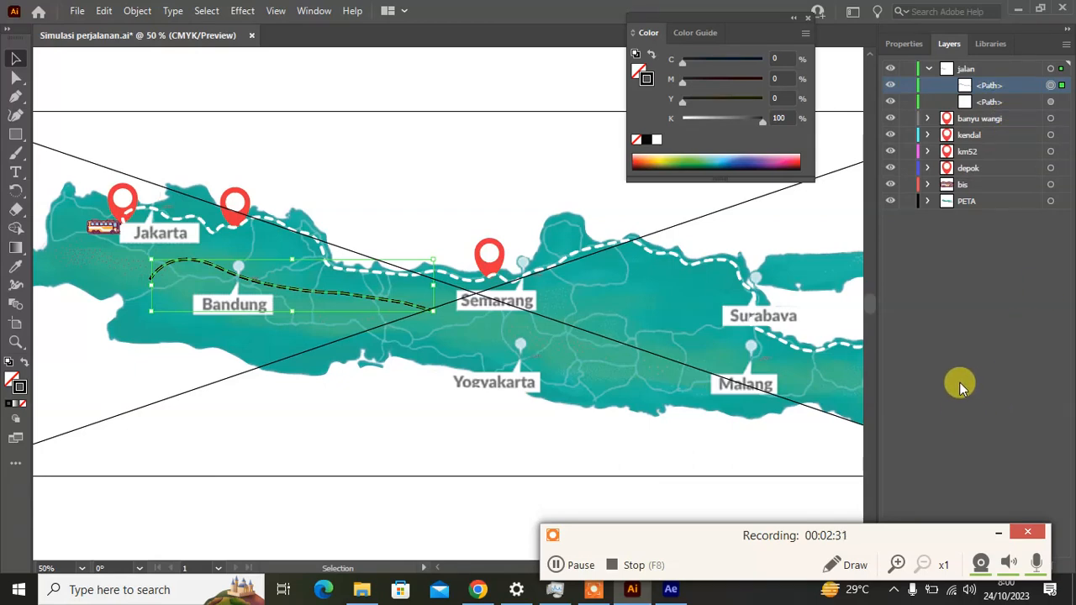
{"action": "key", "text": "Delete"}
{"action": "key", "text": "ctrl+z"}
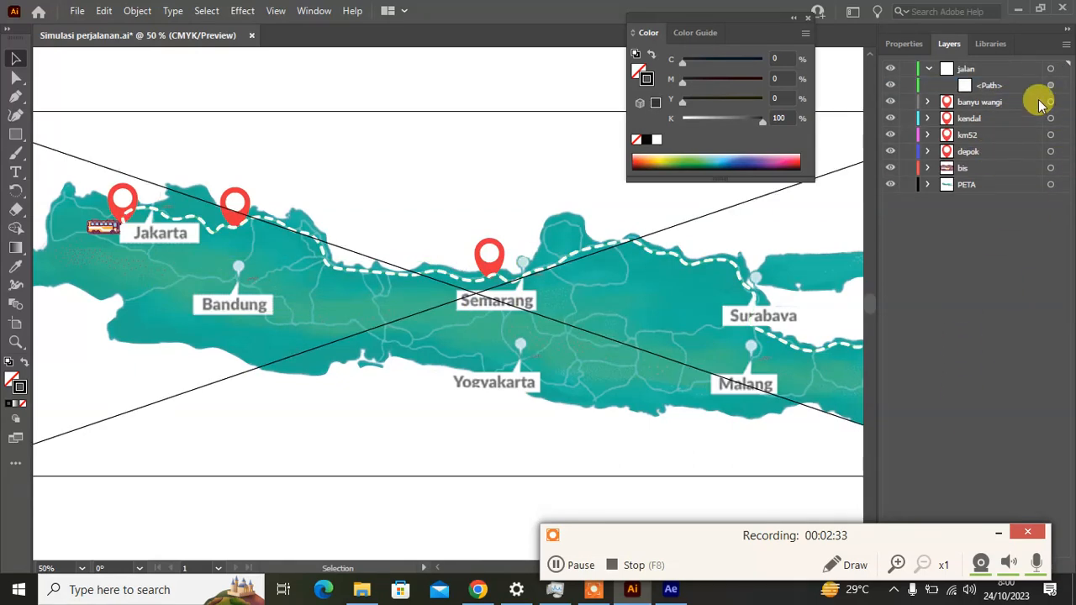
- Change the stroke colour of the original dashed route path in the jalan layer to black
{"action": "left_click", "coordinate": [1050, 85]}
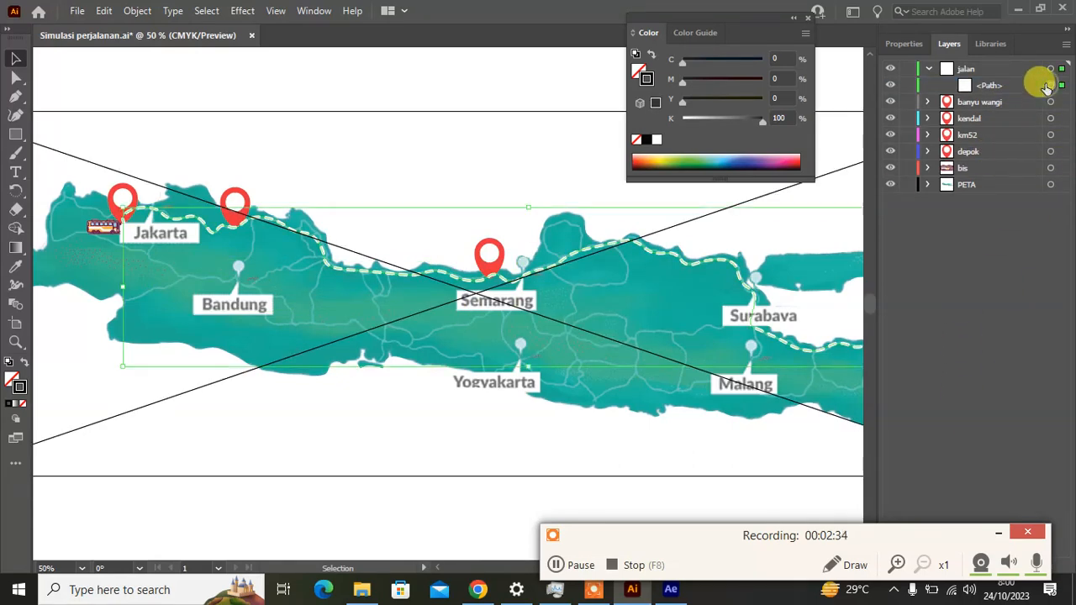
{"action": "left_click", "coordinate": [904, 43]}
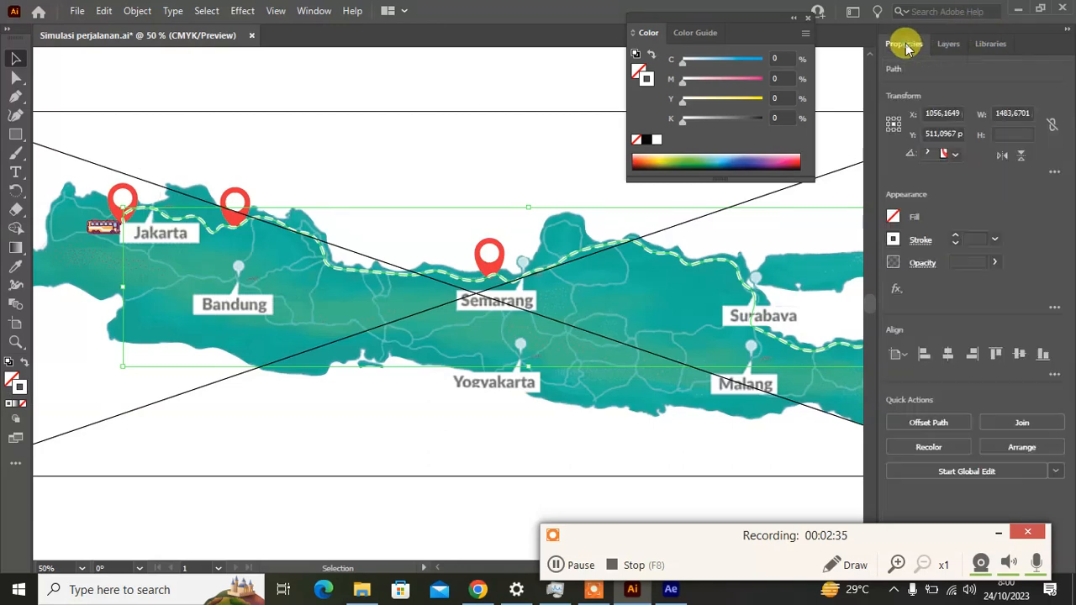
{"action": "left_click", "coordinate": [895, 241]}
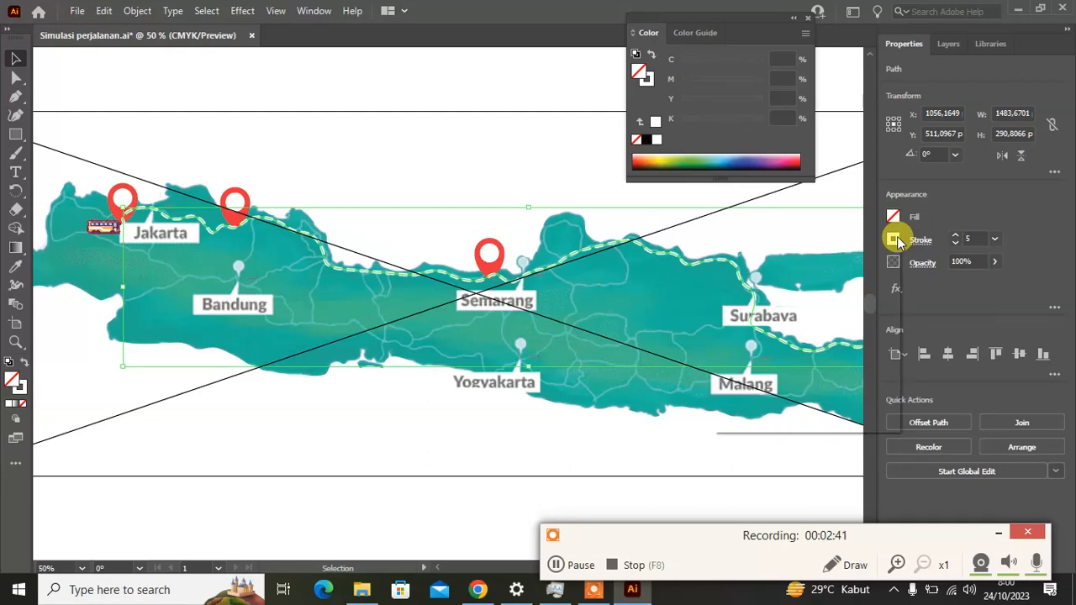
{"action": "left_click", "coordinate": [896, 240]}
{"action": "left_click", "coordinate": [755, 296]}
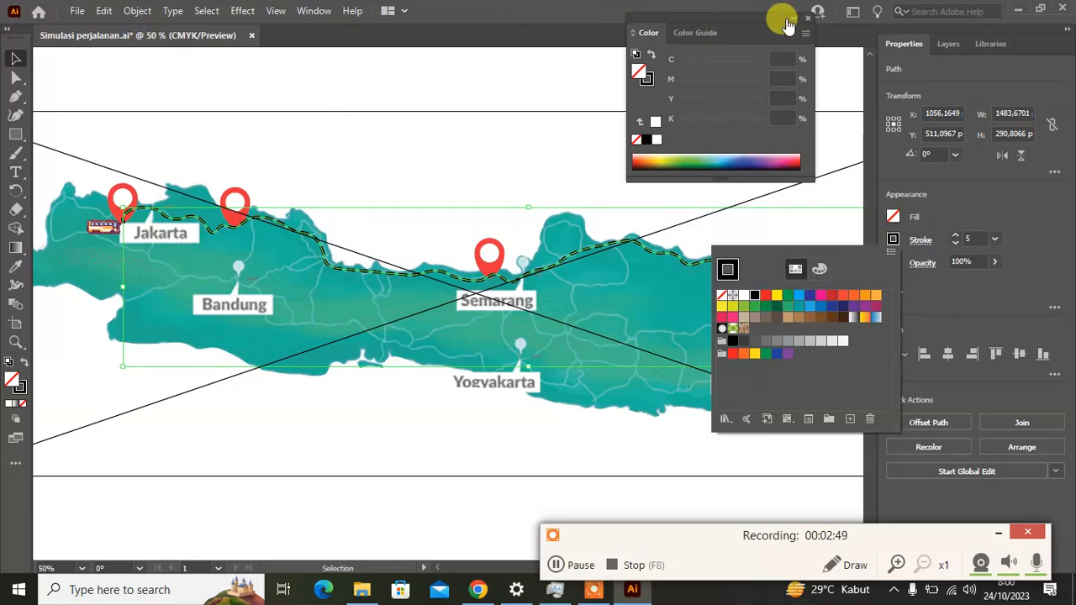
- Save the map on the computer under the new name Simulasi perjalanan bis.ai in Downloads, using the Adobe Illustrator (*.AI) format
{"action": "left_click", "coordinate": [82, 15]}
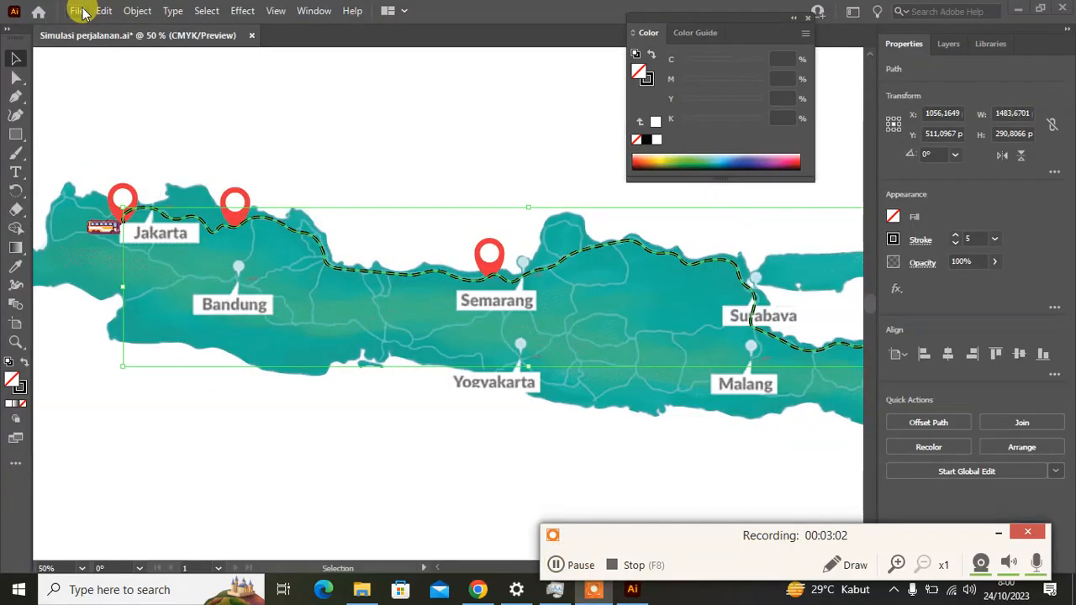
{"action": "left_click", "coordinate": [79, 11]}
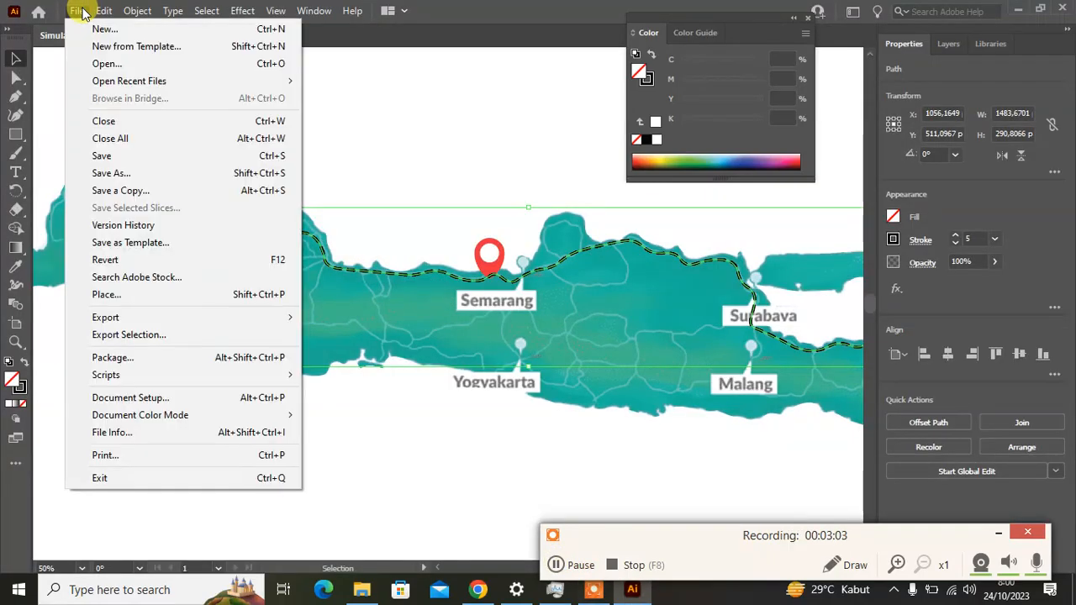
{"action": "left_click", "coordinate": [117, 176]}
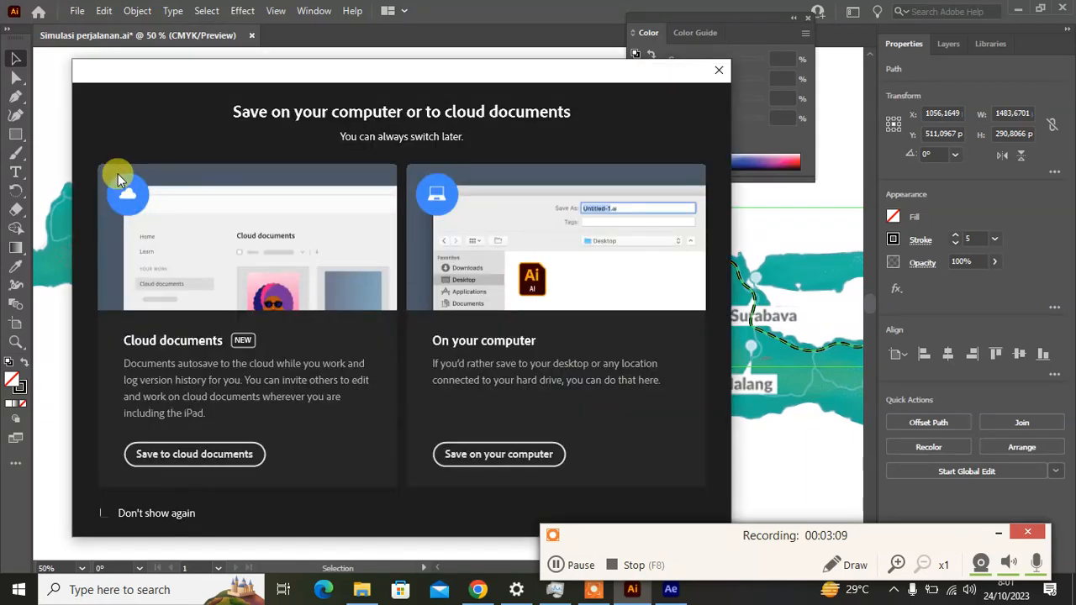
{"action": "left_click", "coordinate": [485, 458]}
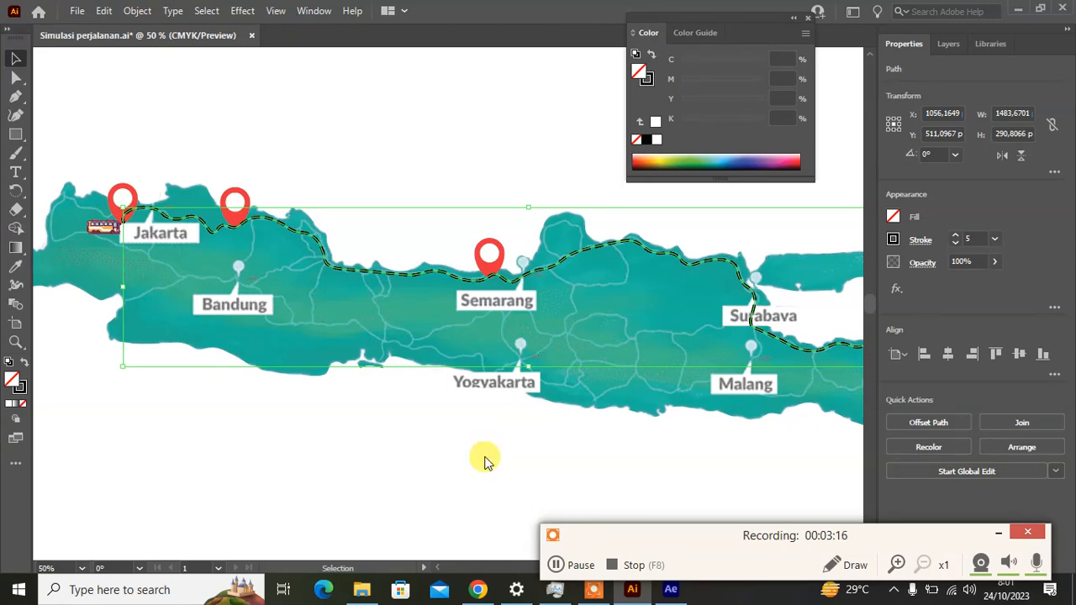
{"action": "left_click", "coordinate": [556, 565]}
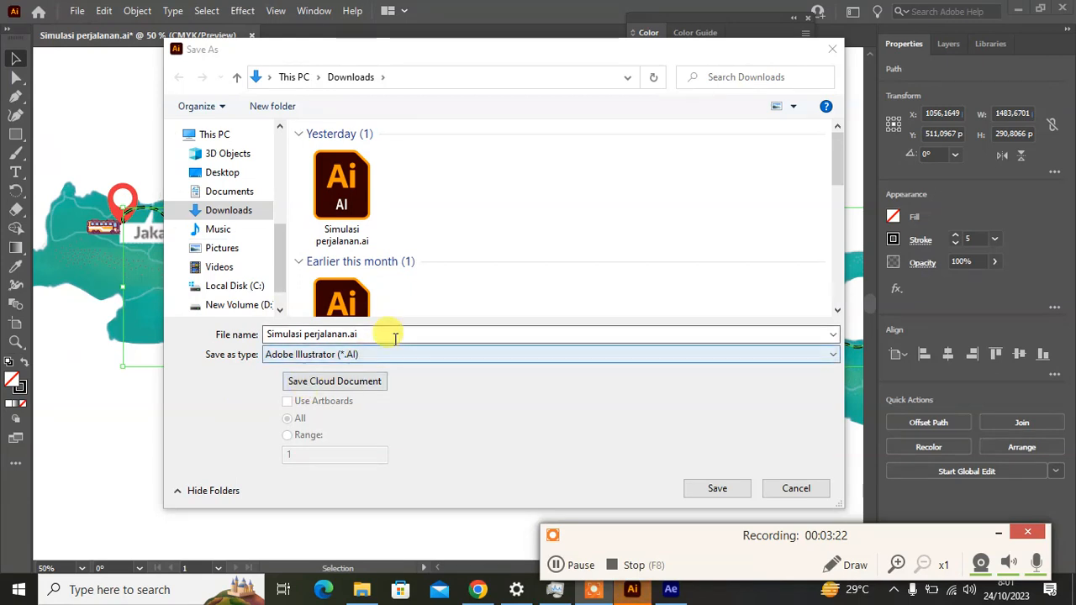
{"action": "left_click", "coordinate": [346, 334]}
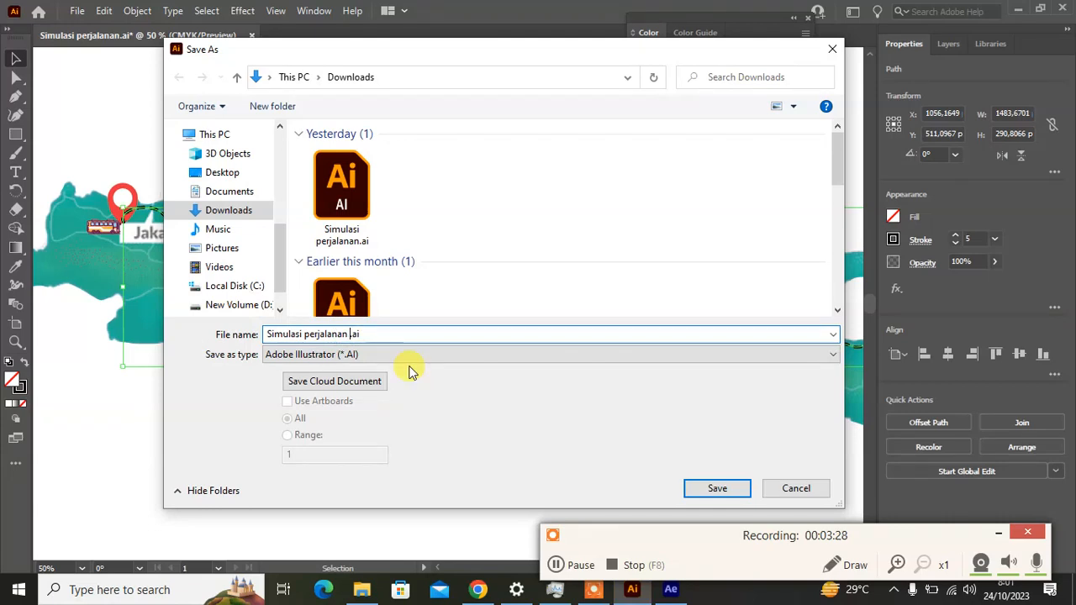
{"action": "type", "text": "bis"}
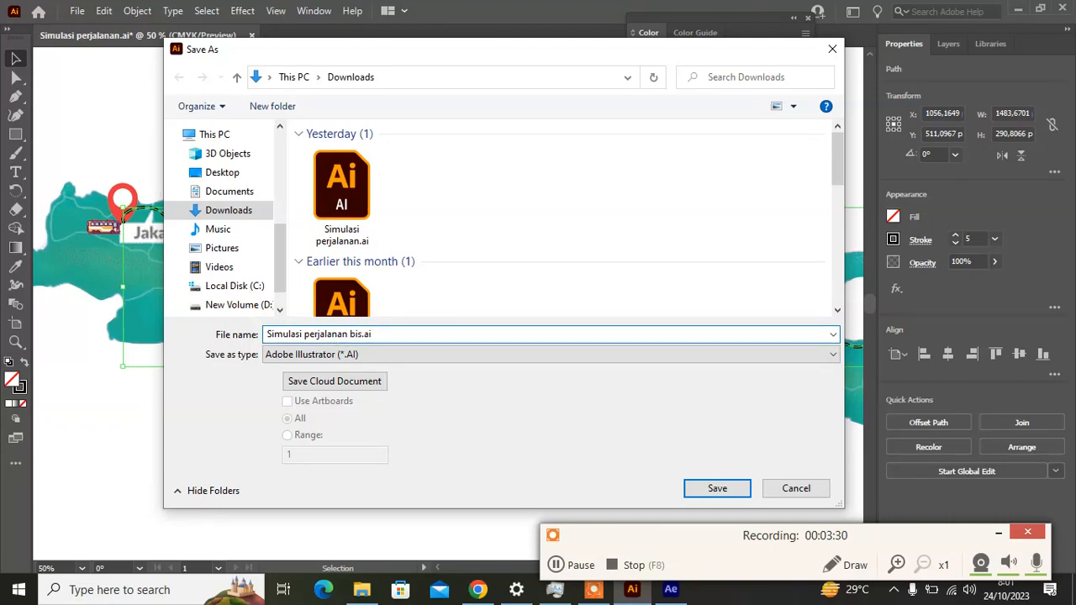
{"action": "left_click", "coordinate": [309, 356]}
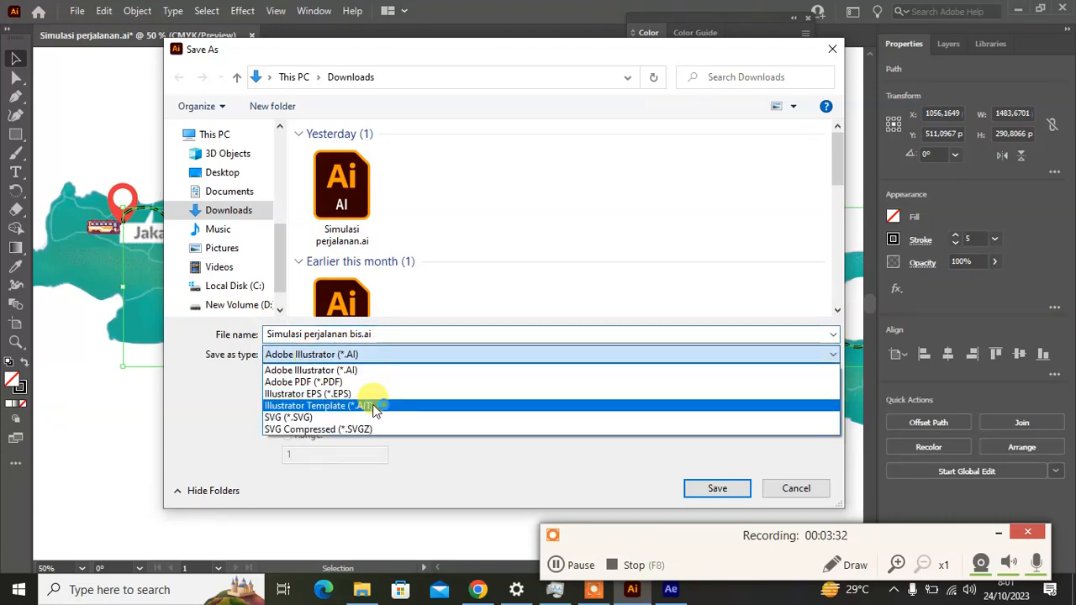
{"action": "left_click", "coordinate": [326, 376]}
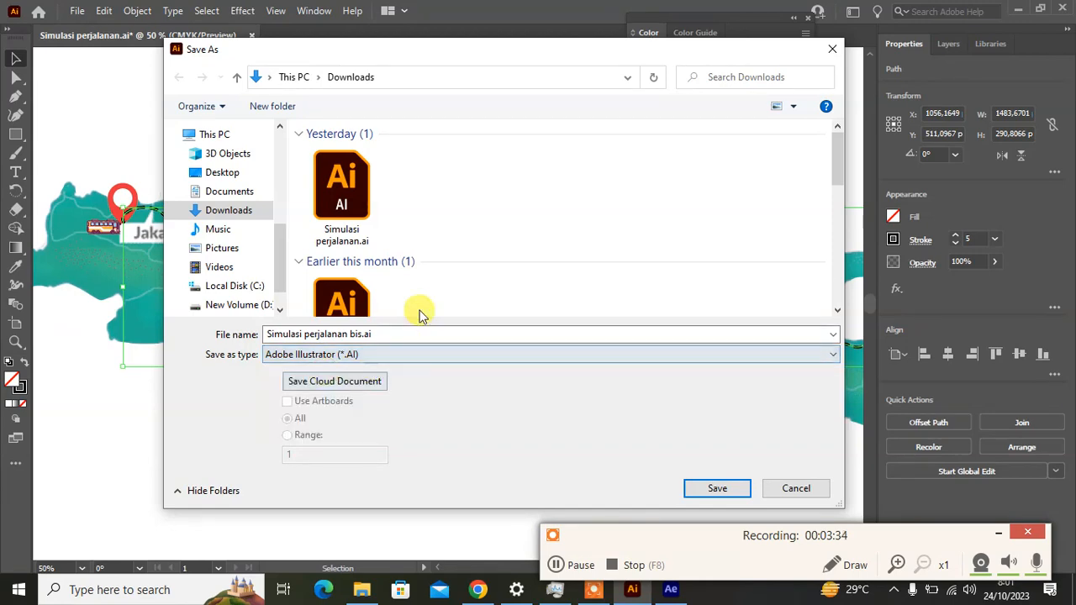
{"action": "left_click", "coordinate": [721, 489]}
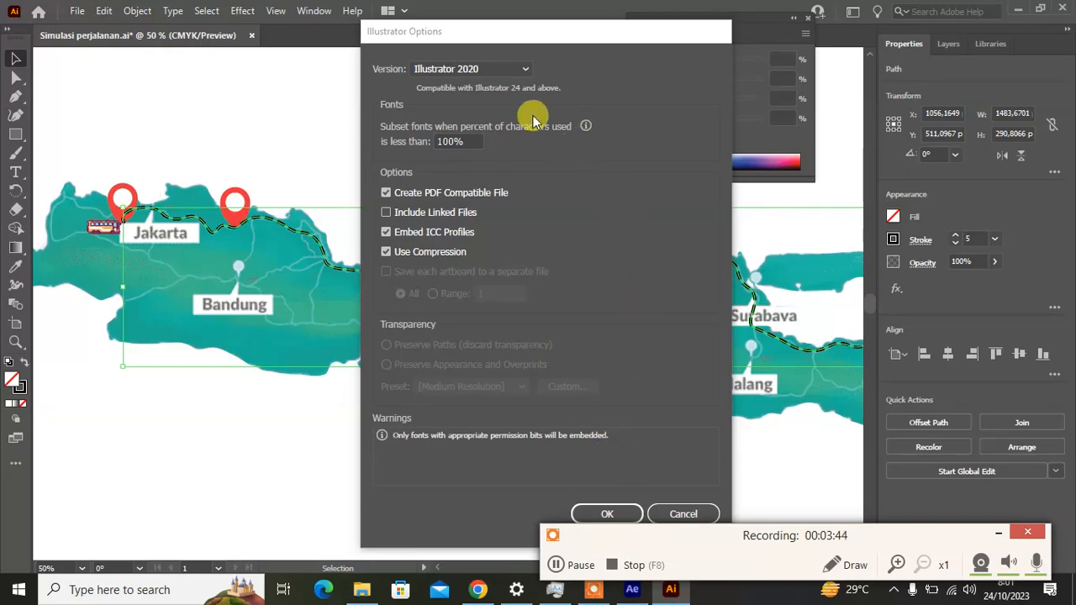
- Set the saved file's version to Illustrator CC (Legacy) and accept the legacy-format save
{"action": "left_click", "coordinate": [524, 73]}
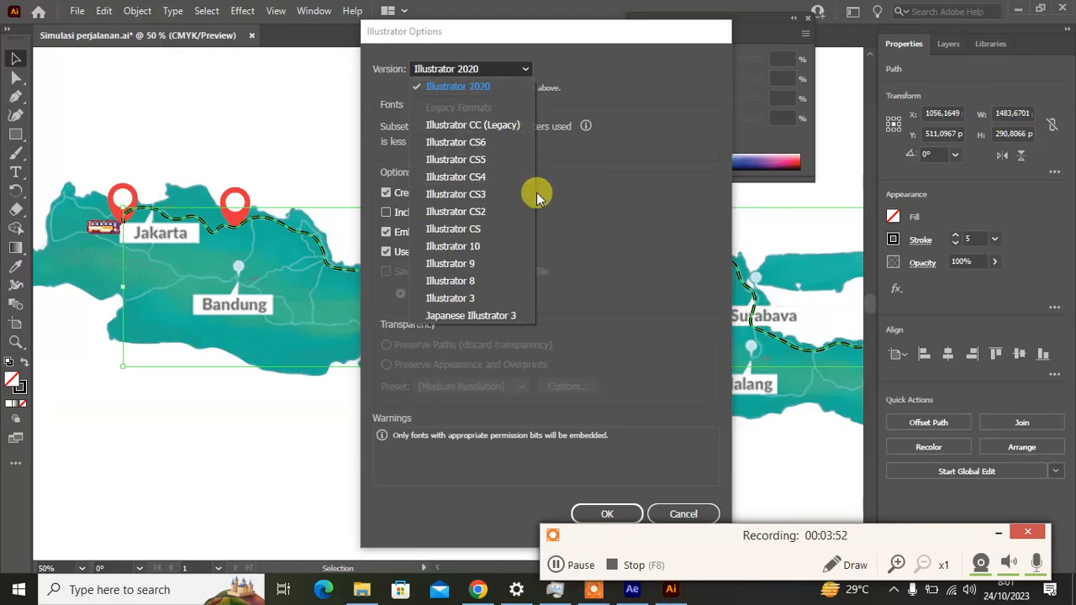
{"action": "left_click", "coordinate": [481, 127]}
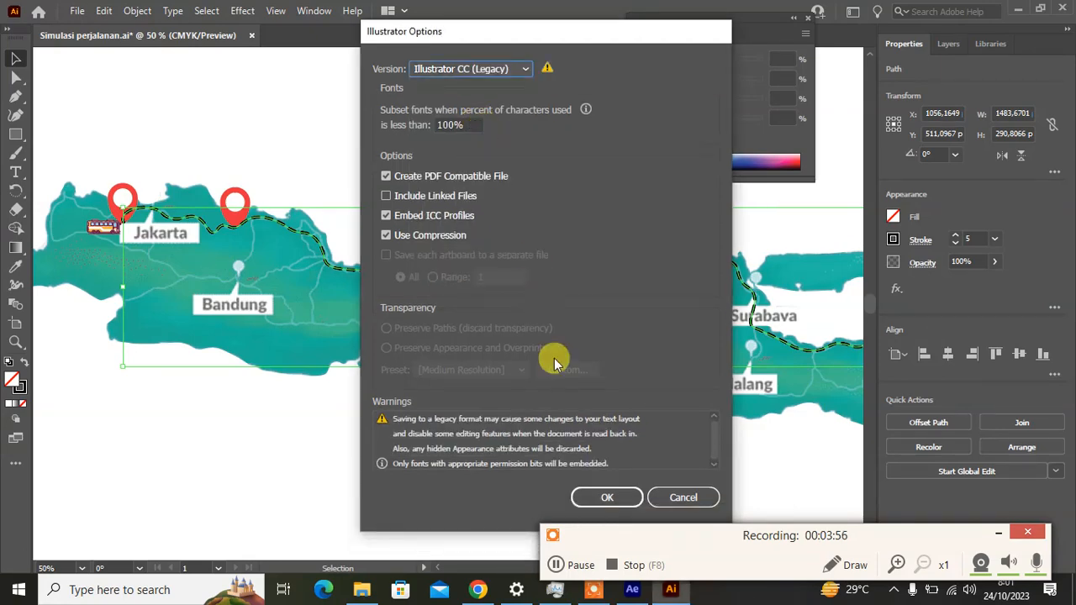
{"action": "left_click", "coordinate": [596, 500]}
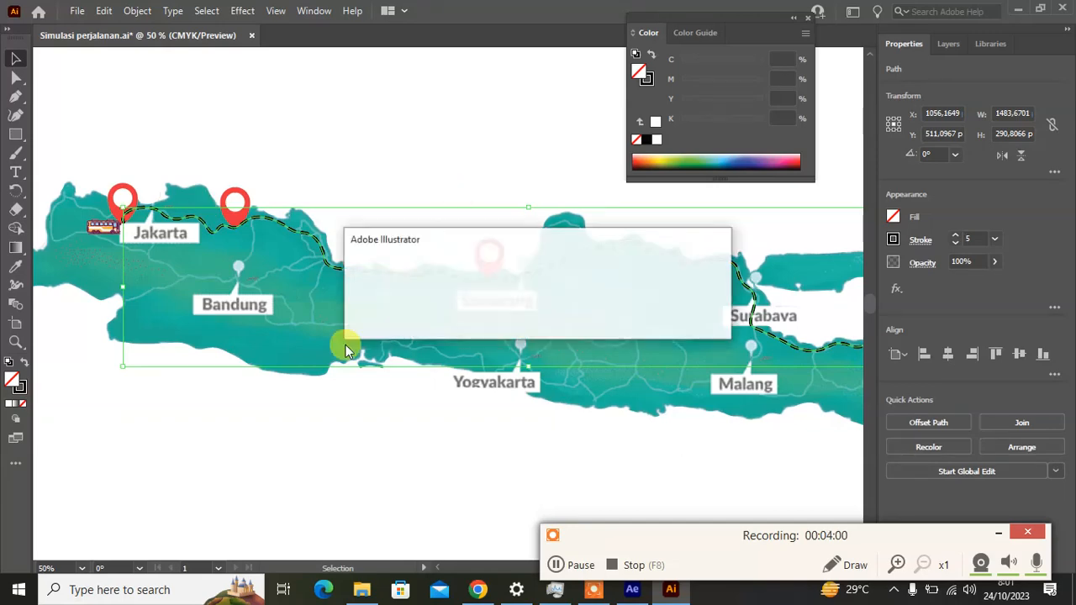
{"action": "left_click", "coordinate": [620, 320]}
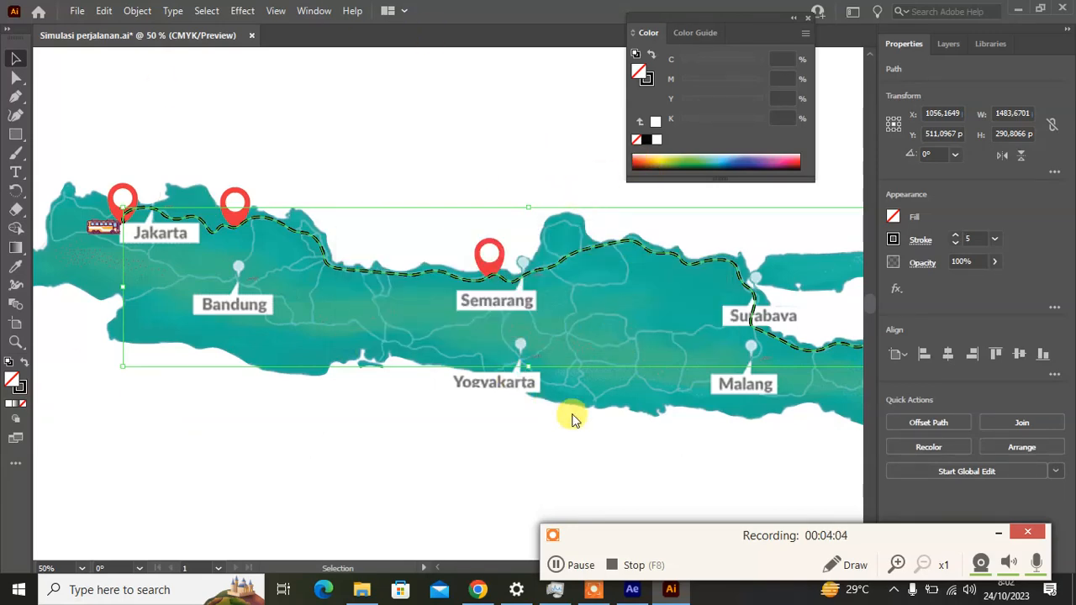
- Close Illustrator and switch to After Effects
{"action": "left_click", "coordinate": [1069, 9]}
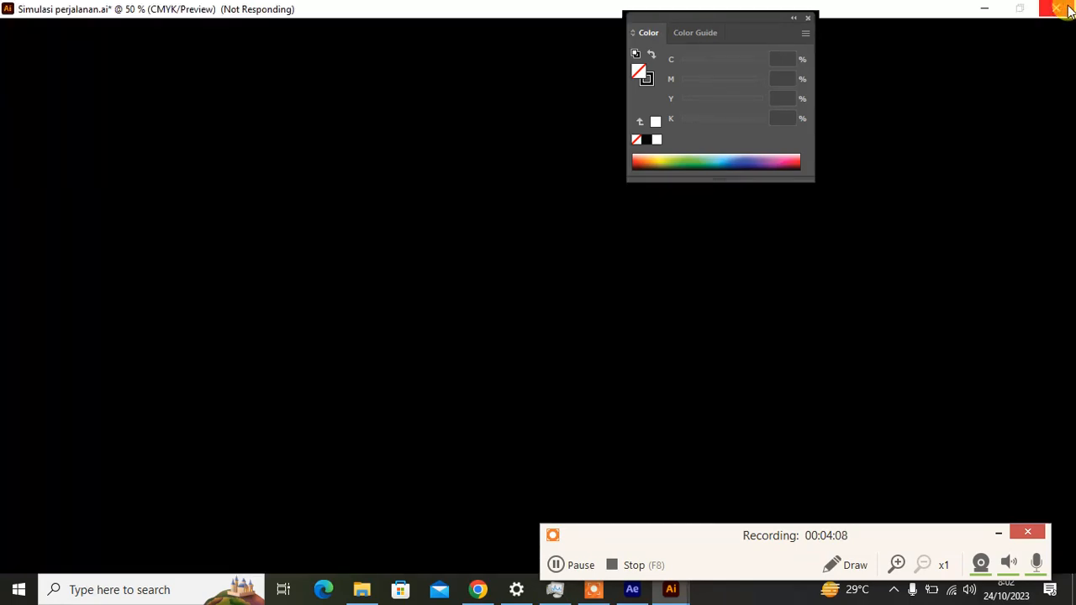
{"action": "left_click", "coordinate": [561, 566]}
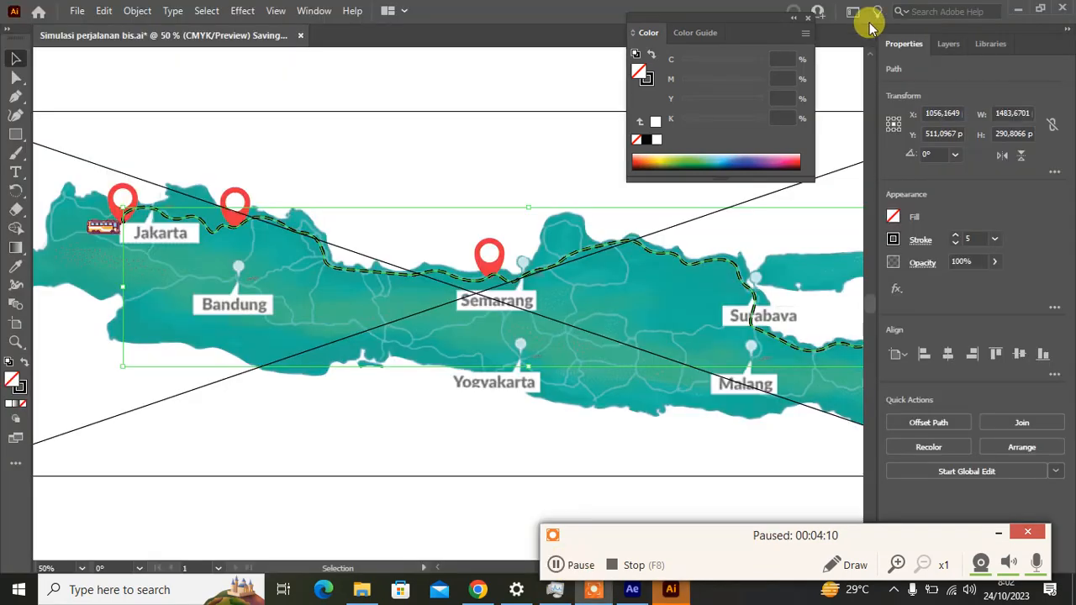
{"action": "left_click", "coordinate": [1062, 8]}
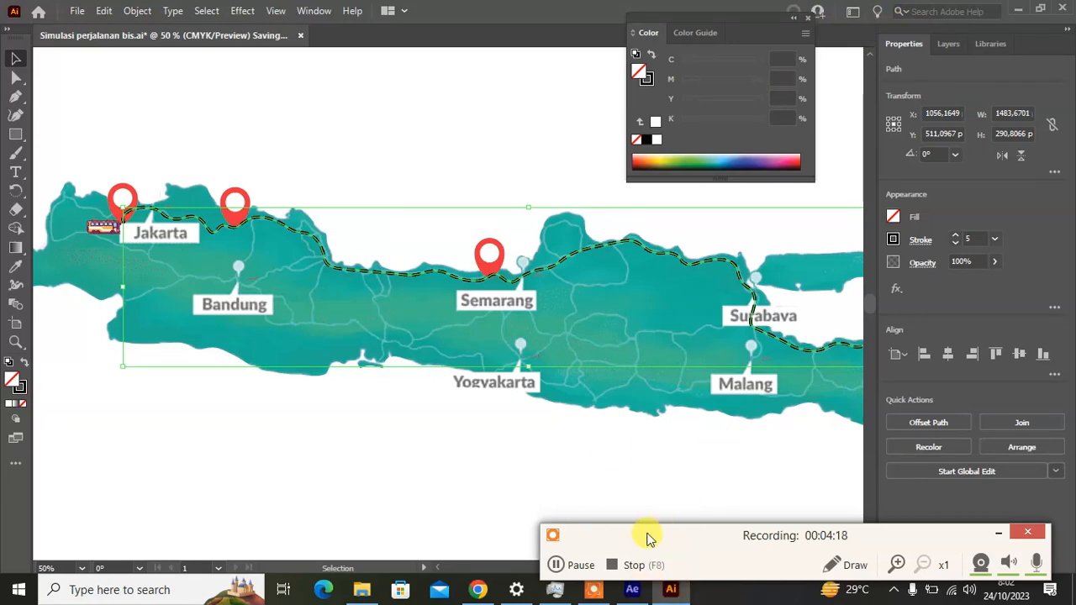
{"action": "left_click", "coordinate": [559, 564]}
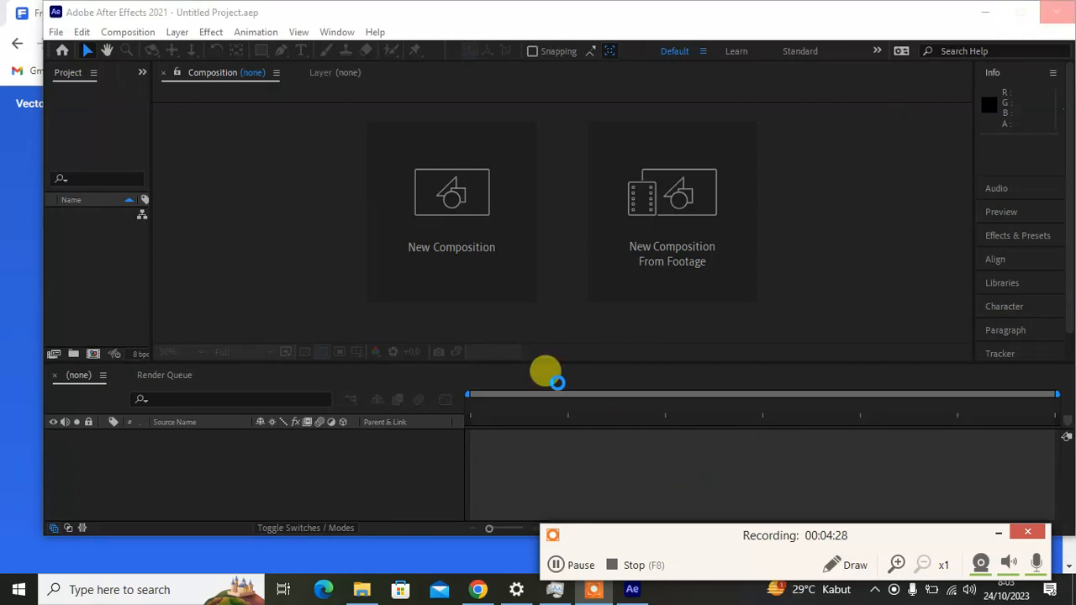
{"action": "left_click", "coordinate": [557, 565]}
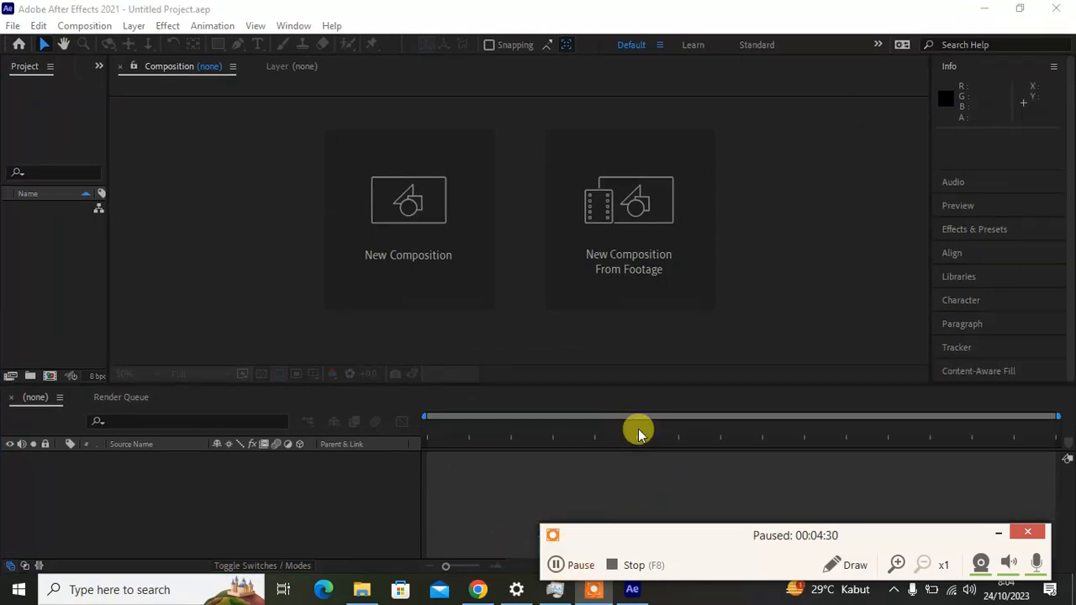
- Import Simulasi perjalanan bis.ai from Downloads as a Composition
{"action": "left_click", "coordinate": [13, 26]}
{"action": "mouse_move", "coordinate": [68, 221]}
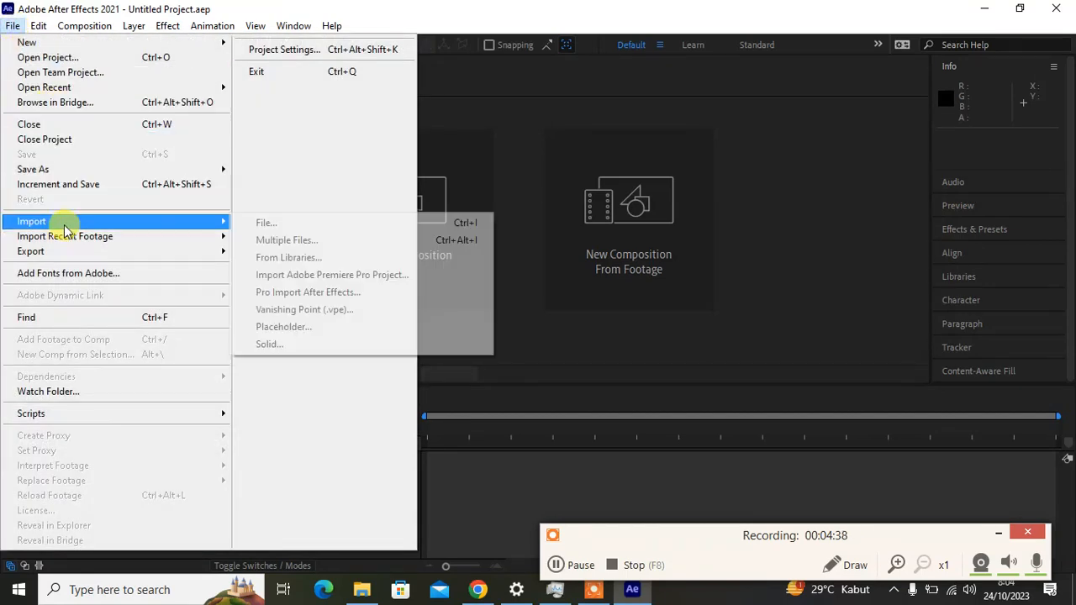
{"action": "left_click", "coordinate": [314, 221]}
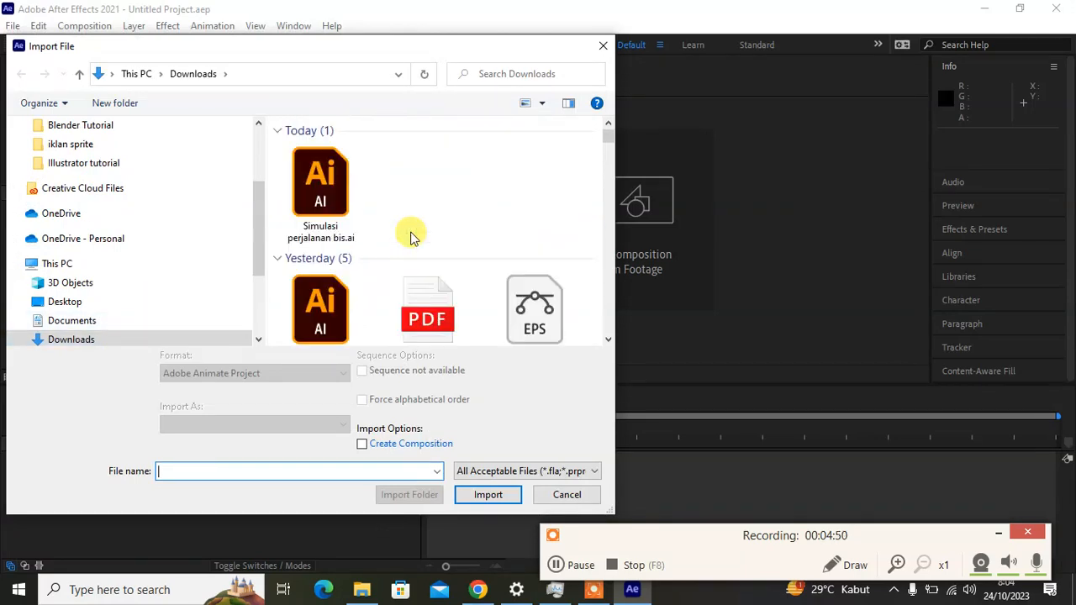
{"action": "left_click", "coordinate": [323, 194]}
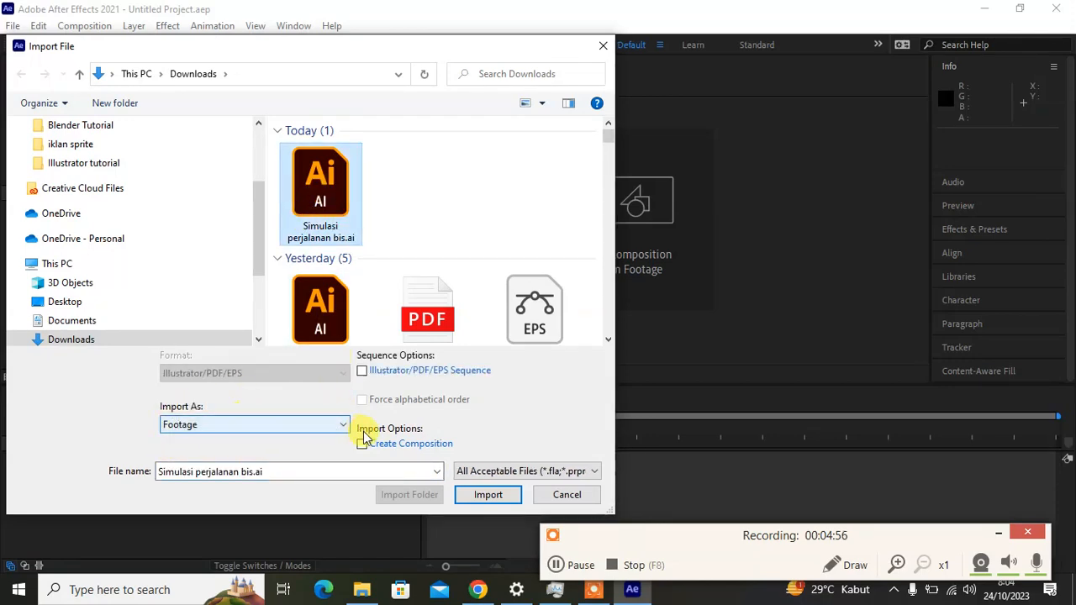
{"action": "left_click", "coordinate": [343, 426]}
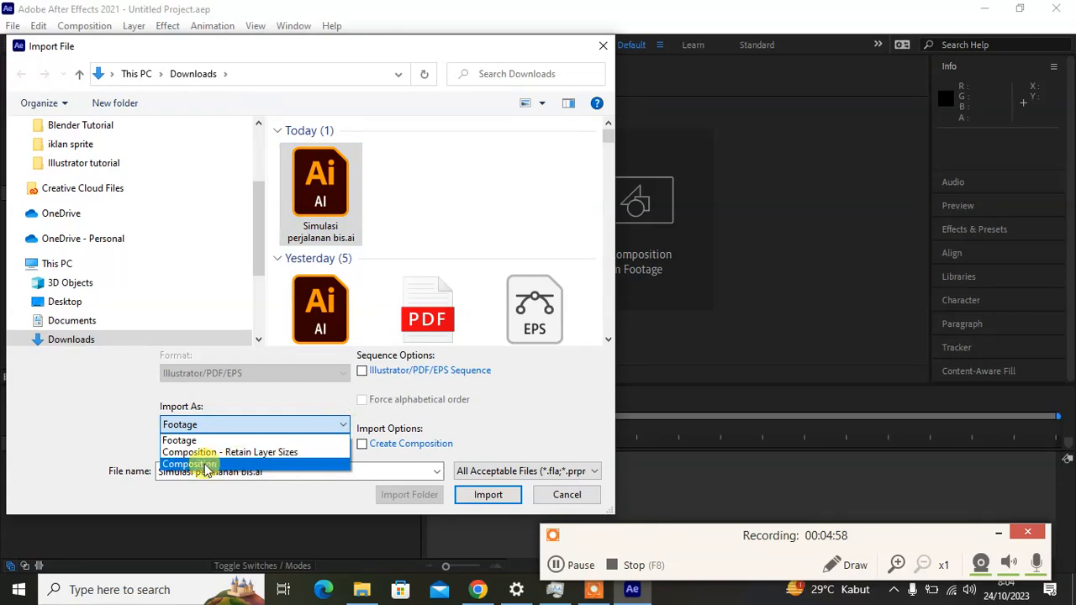
{"action": "left_click", "coordinate": [198, 465]}
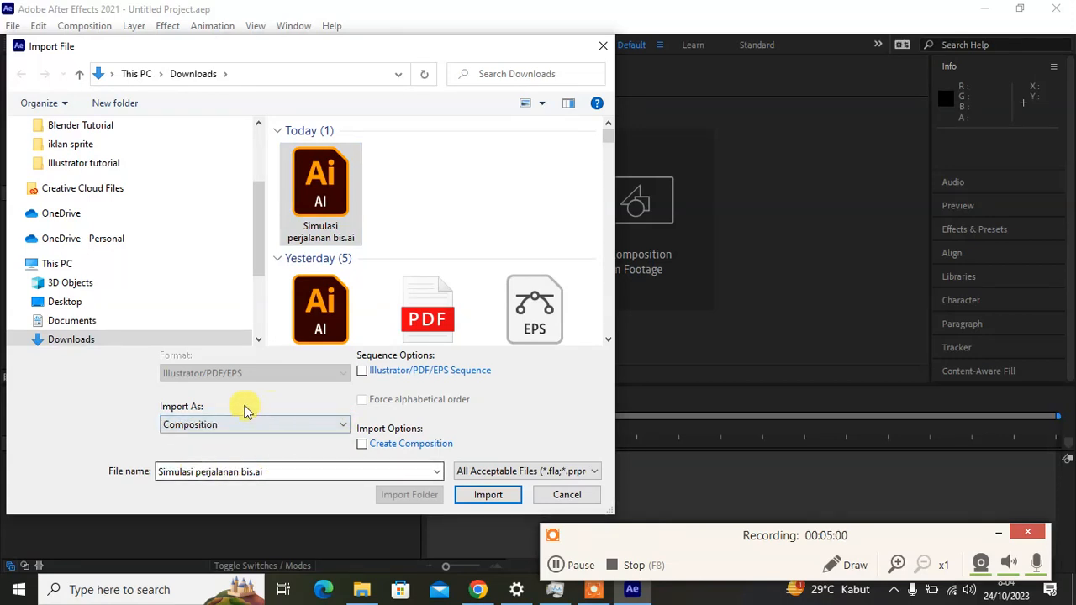
{"action": "left_click", "coordinate": [493, 496]}
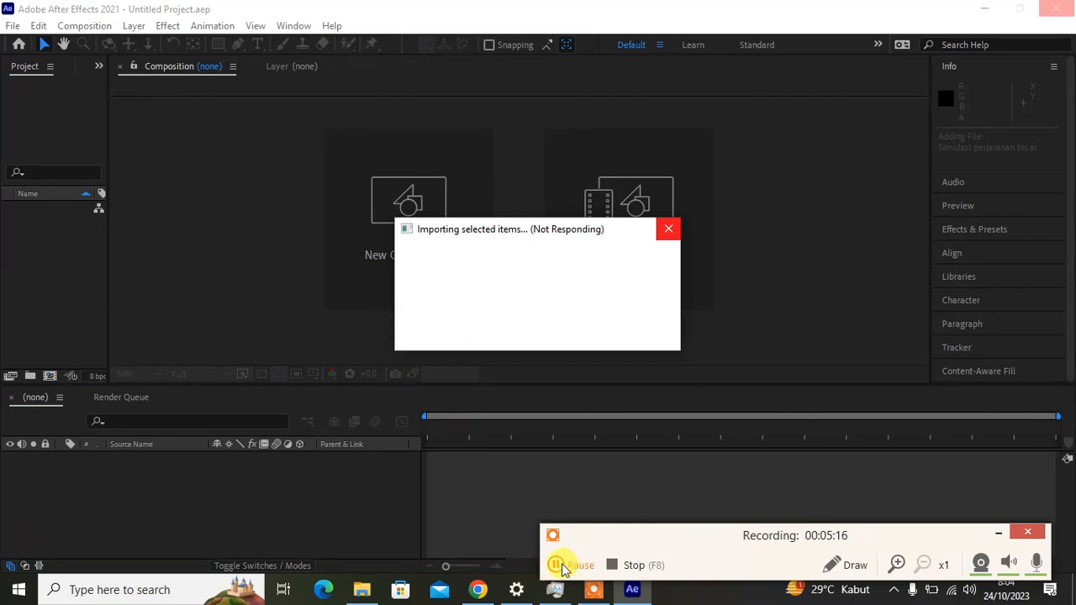
- Widen the project list and open the imported Simulasi perjalanan bis composition
{"action": "left_click", "coordinate": [557, 566]}
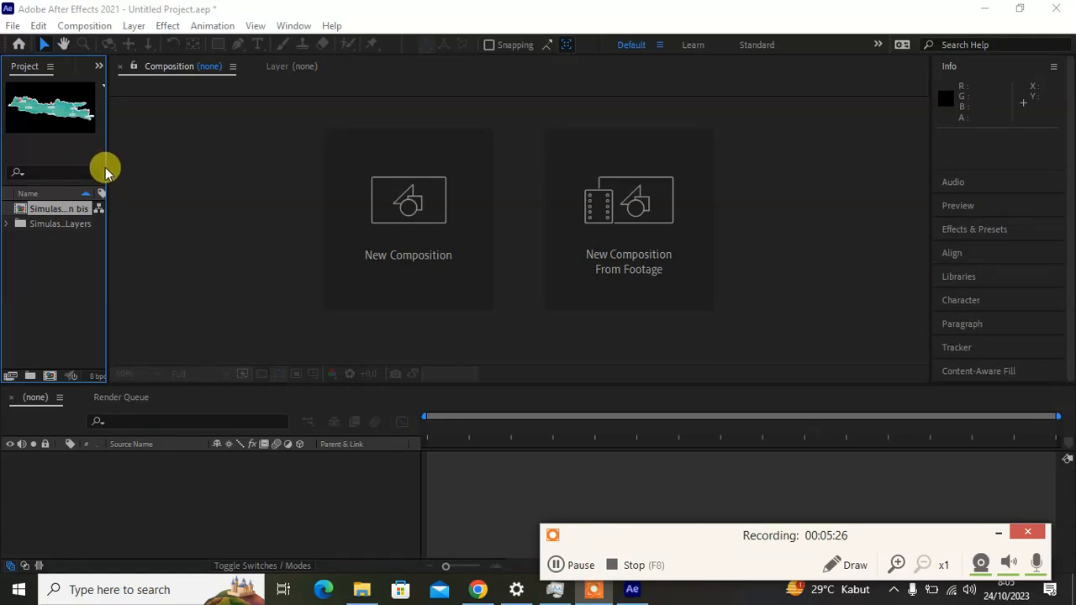
{"action": "left_click_drag", "start_coordinate": [106, 164], "coordinate": [140, 169]}
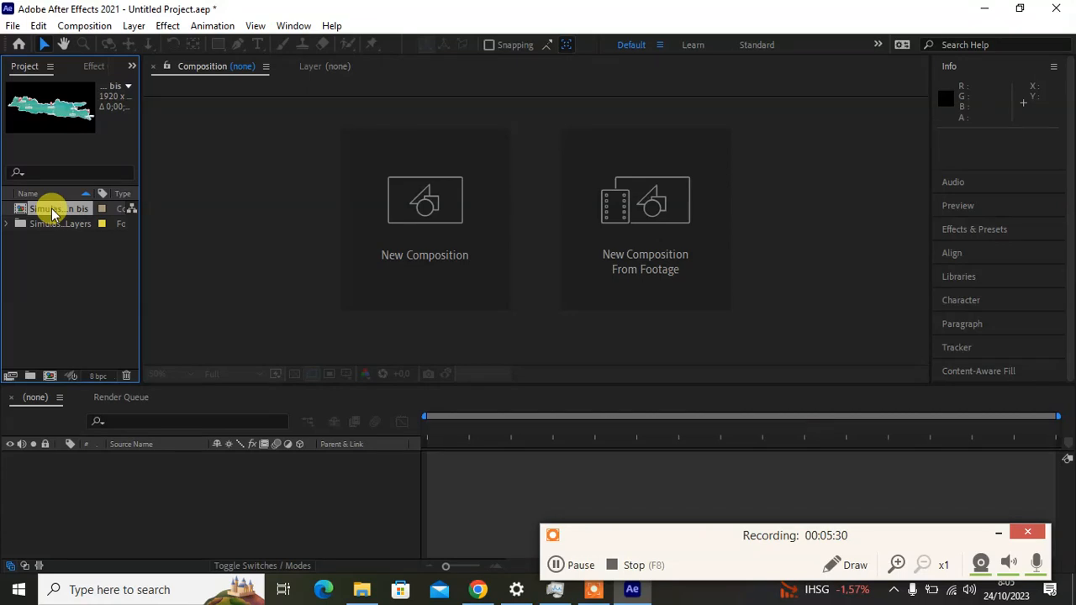
{"action": "double_click", "coordinate": [52, 213]}
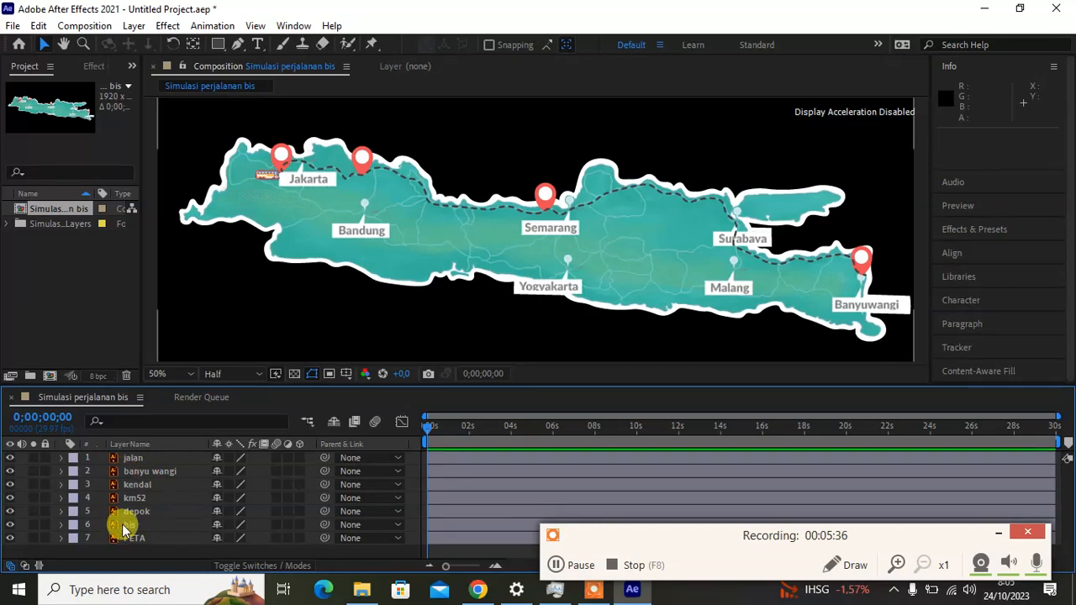
- Toggle the visibility of the PETA and bis layers off and on to check what each one contains
{"action": "left_click", "coordinate": [10, 539]}
{"action": "left_click", "coordinate": [10, 538]}
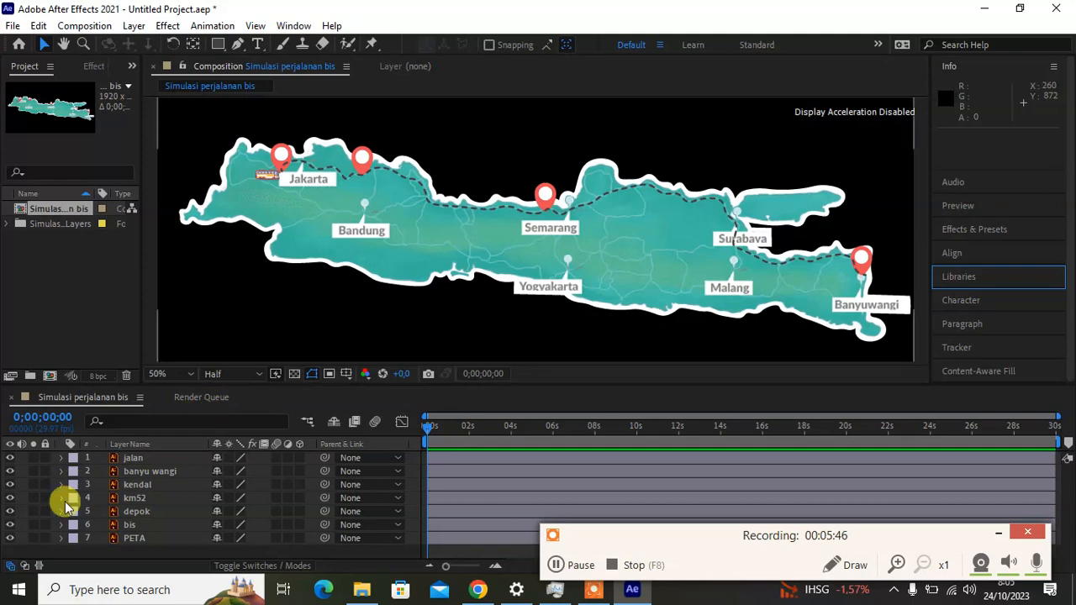
{"action": "left_click", "coordinate": [5, 526]}
{"action": "left_click", "coordinate": [10, 527]}
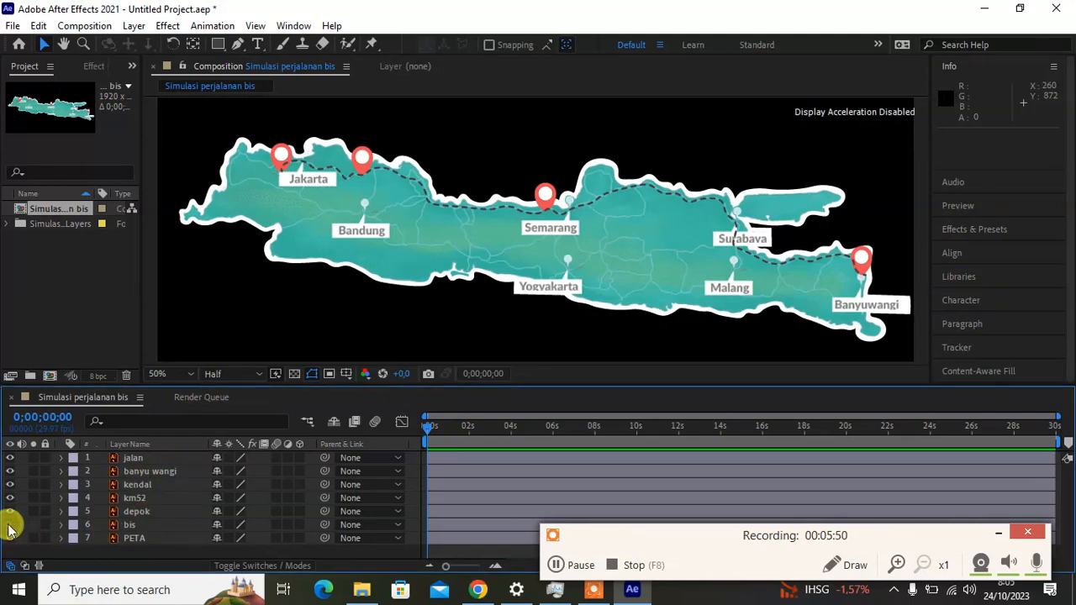
{"action": "left_click", "coordinate": [10, 525]}
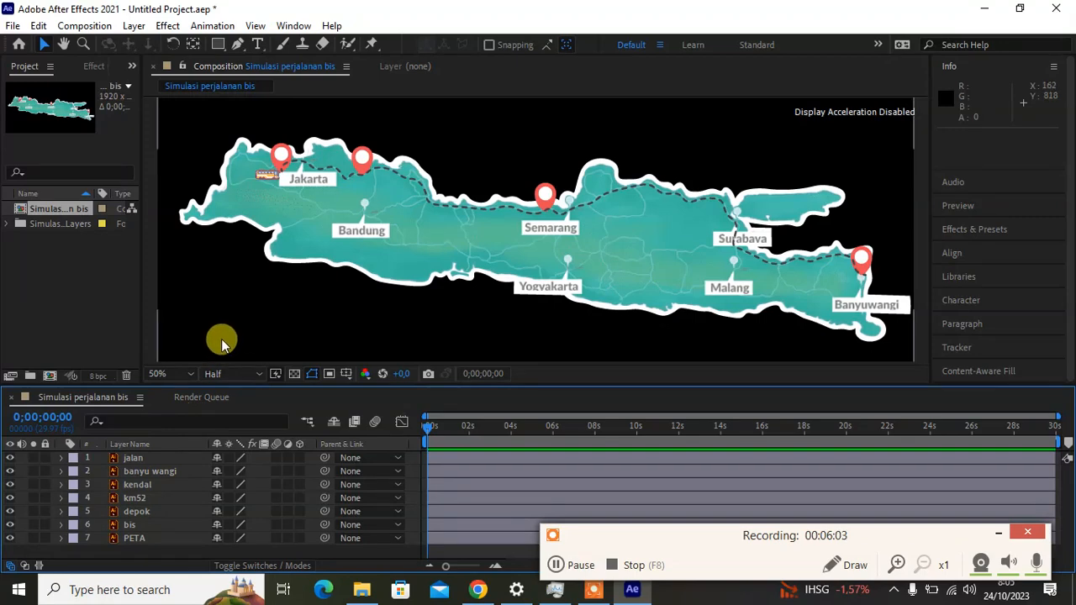
- Start a shape path on the dashed route at the Jakarta marker with the Pen tool and set its fill to None
{"action": "left_click", "coordinate": [149, 327]}
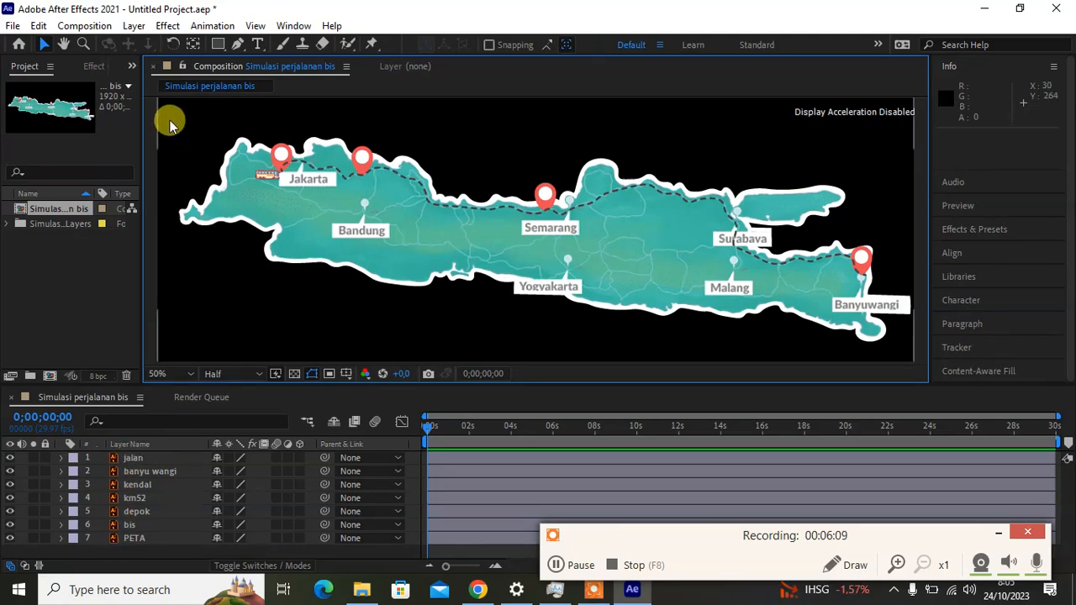
{"action": "left_click", "coordinate": [237, 44]}
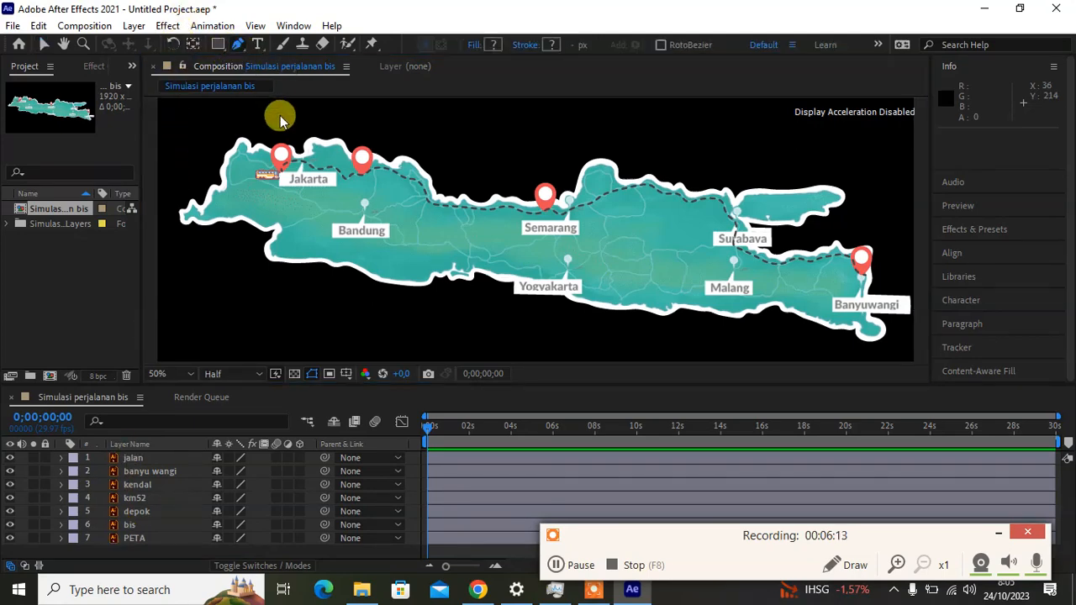
{"action": "left_click", "coordinate": [283, 176]}
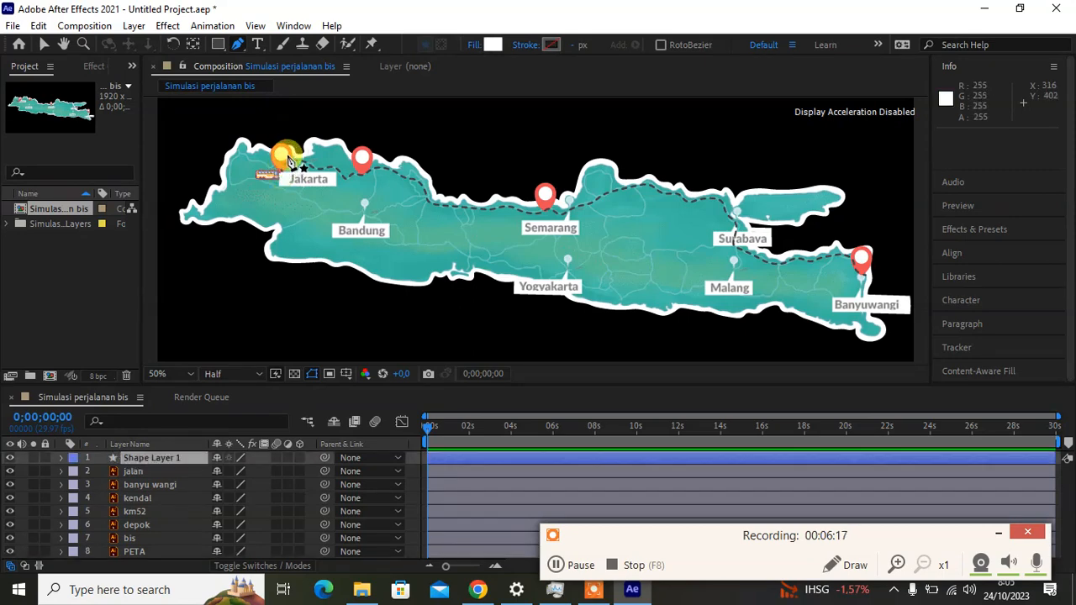
{"action": "left_click", "coordinate": [473, 48]}
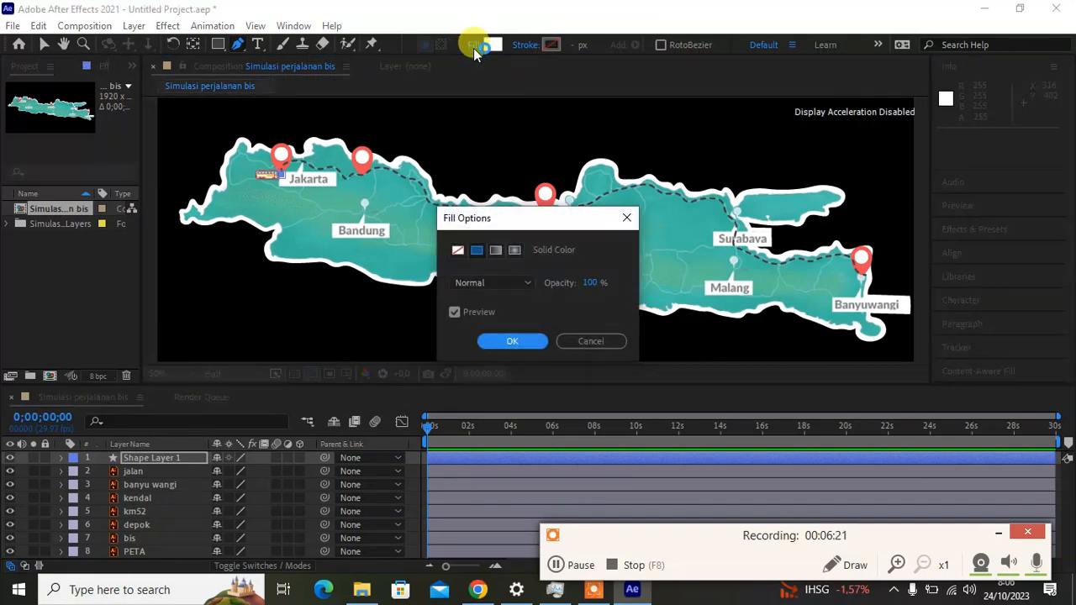
{"action": "left_click", "coordinate": [458, 250]}
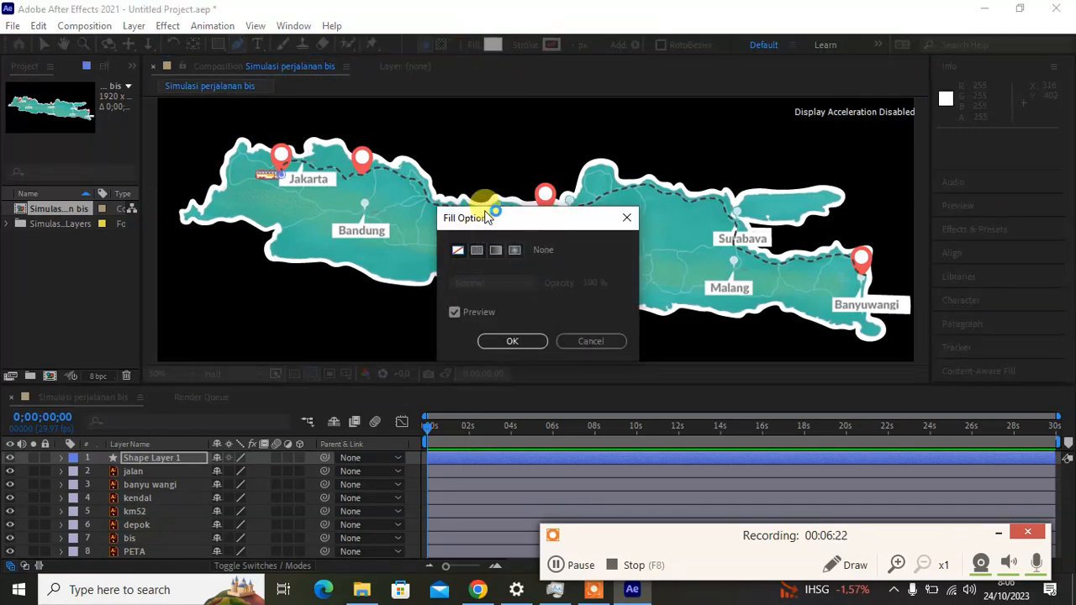
{"action": "left_click", "coordinate": [512, 341]}
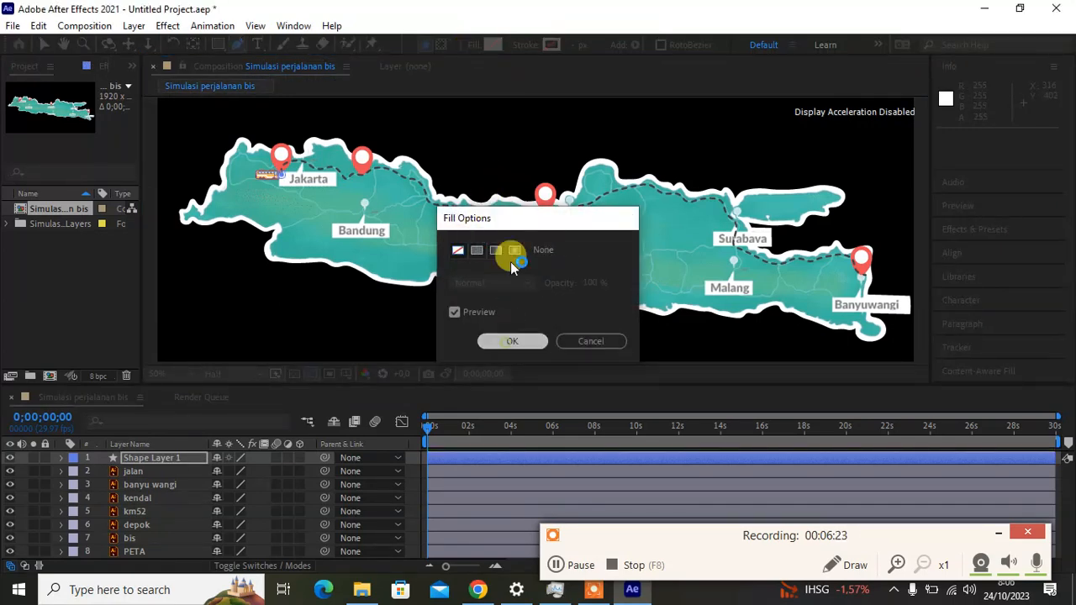
- Set the shape's stroke to a near-white solid colour
{"action": "left_click", "coordinate": [549, 45]}
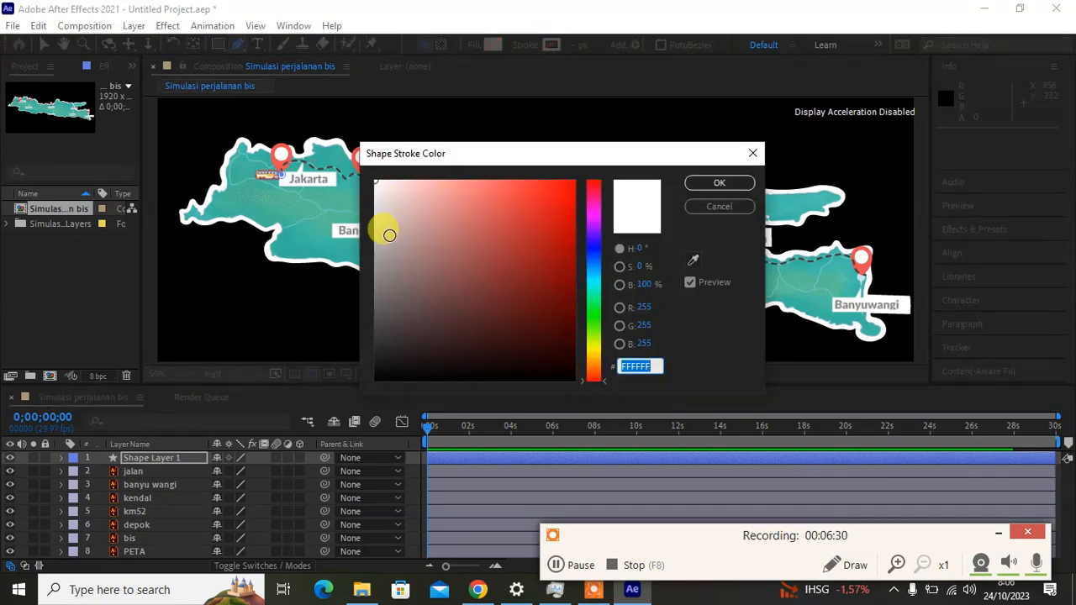
{"action": "left_click", "coordinate": [379, 202]}
{"action": "left_click", "coordinate": [706, 182]}
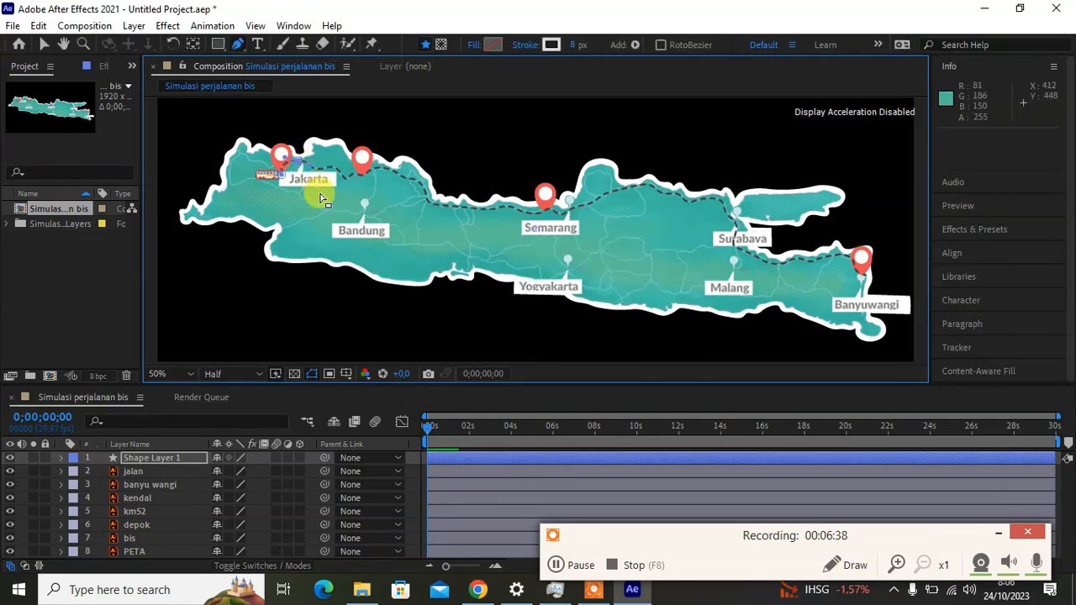
- Undo the new paths and the stroke colour change on Shape Layer 1
{"action": "key", "text": "ctrl+z"}
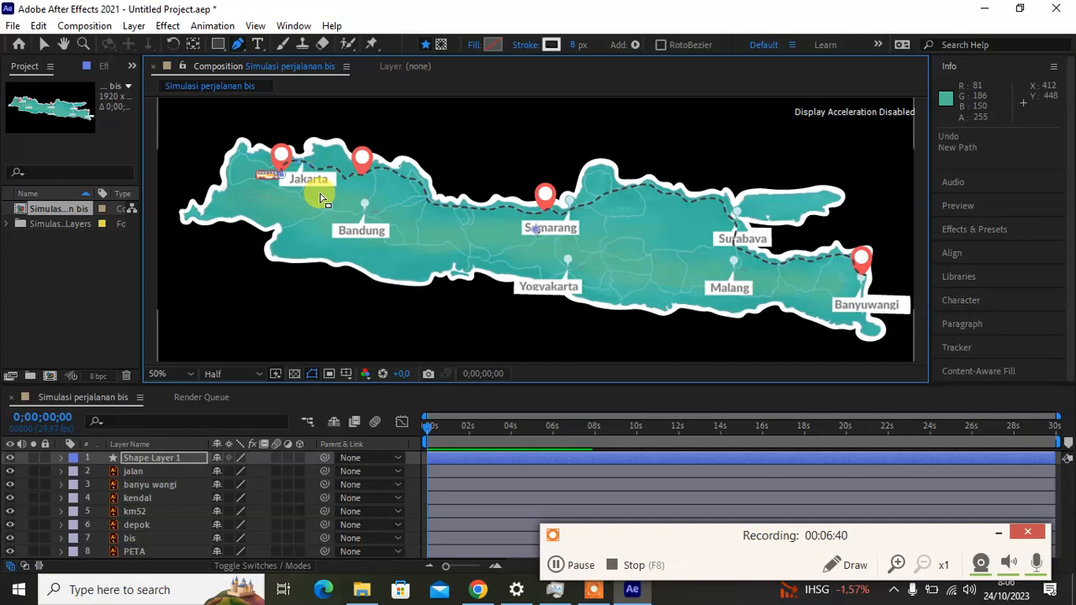
{"action": "key", "text": "ctrl+z"}
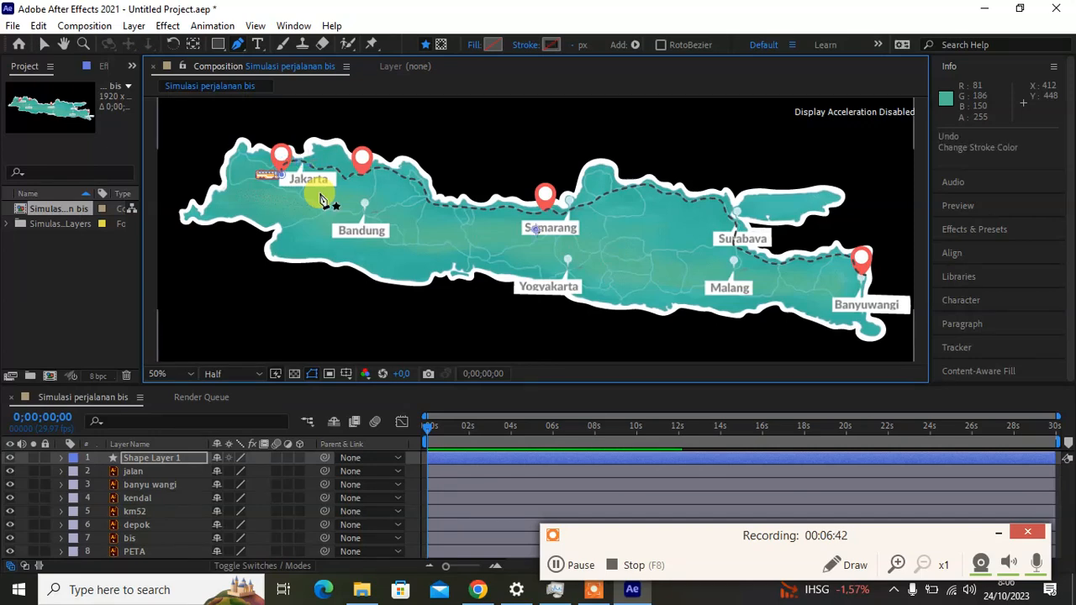
{"action": "key", "text": "ctrl+z"}
{"action": "key", "text": "ctrl+z"}
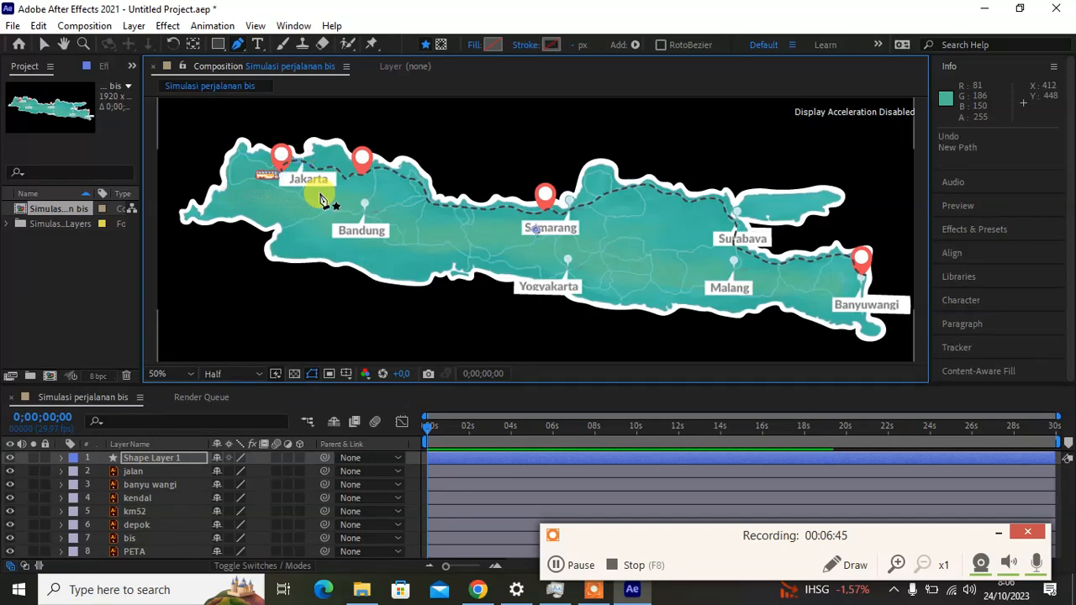
- Set the fill of Shape Layer 1 to None in the fill options
{"action": "left_click", "coordinate": [475, 44]}
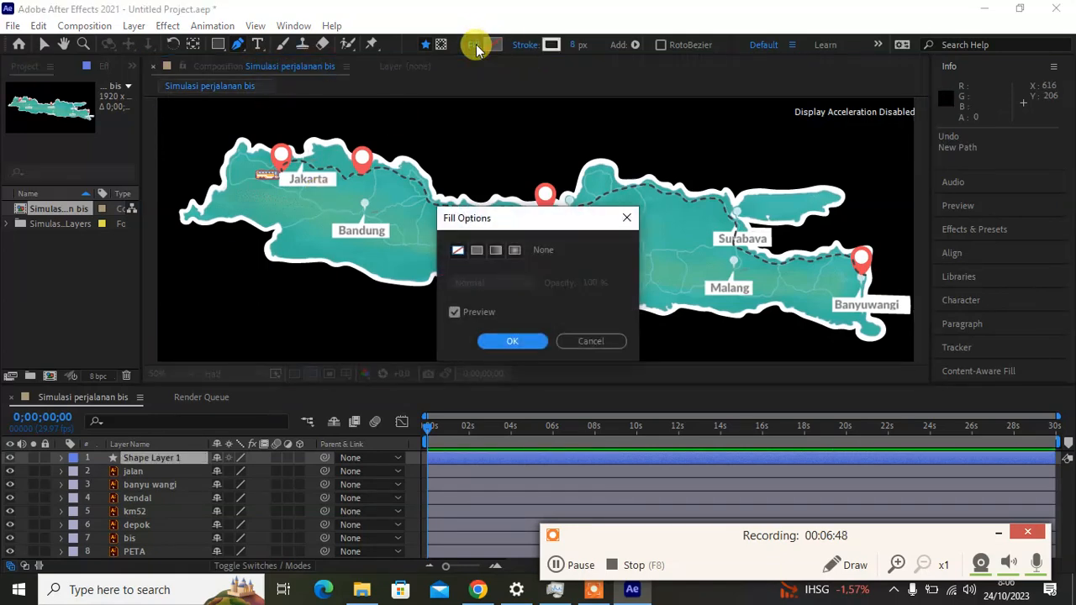
{"action": "left_click", "coordinate": [457, 250]}
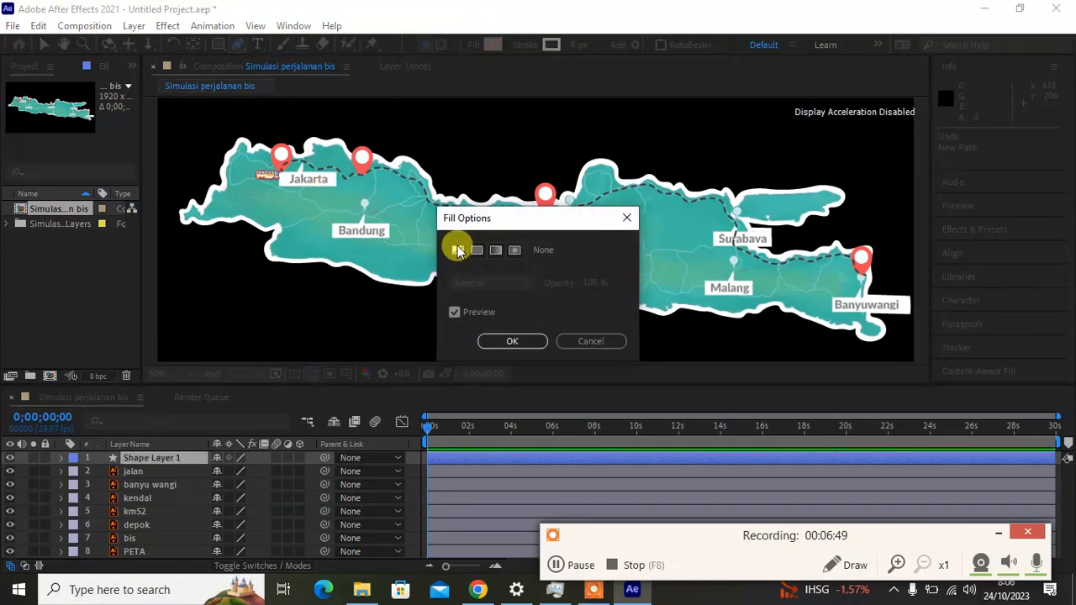
{"action": "left_click", "coordinate": [507, 343]}
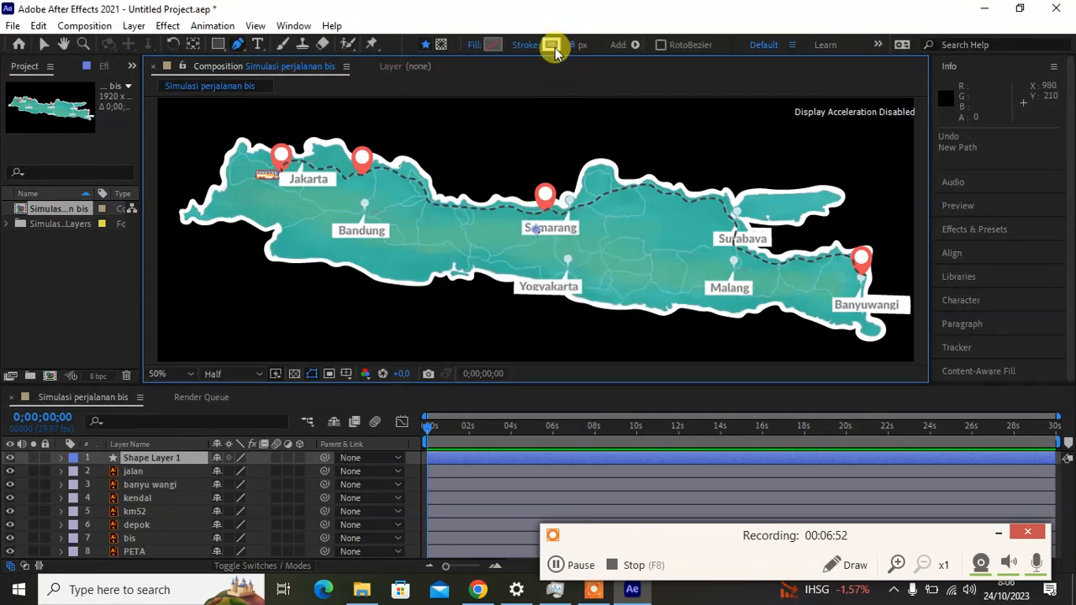
- Trace the first curved stretch of the dashed route from the Jakarta marker with the Pen tool, redoing the misplaced point beyond the first curve
{"action": "left_click", "coordinate": [284, 179]}
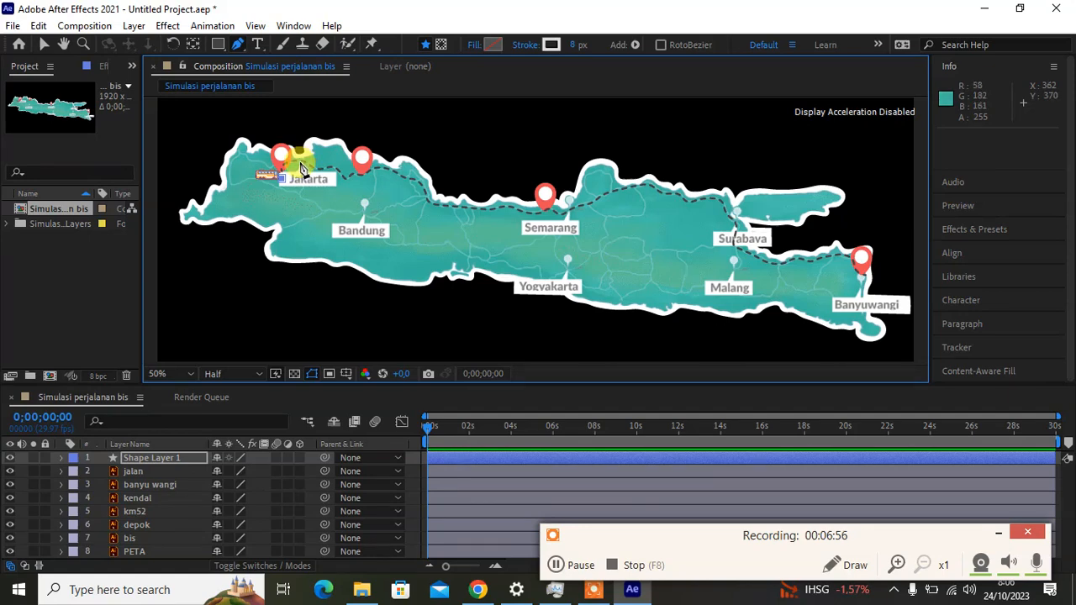
{"action": "left_click_drag", "start_coordinate": [301, 161], "coordinate": [332, 176]}
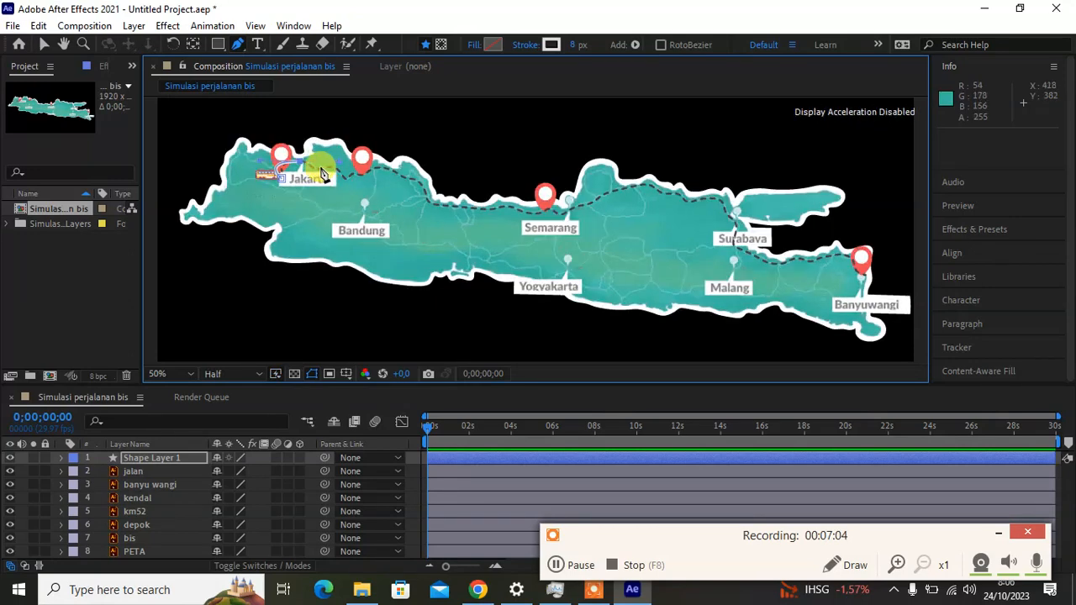
{"action": "left_click", "coordinate": [330, 171]}
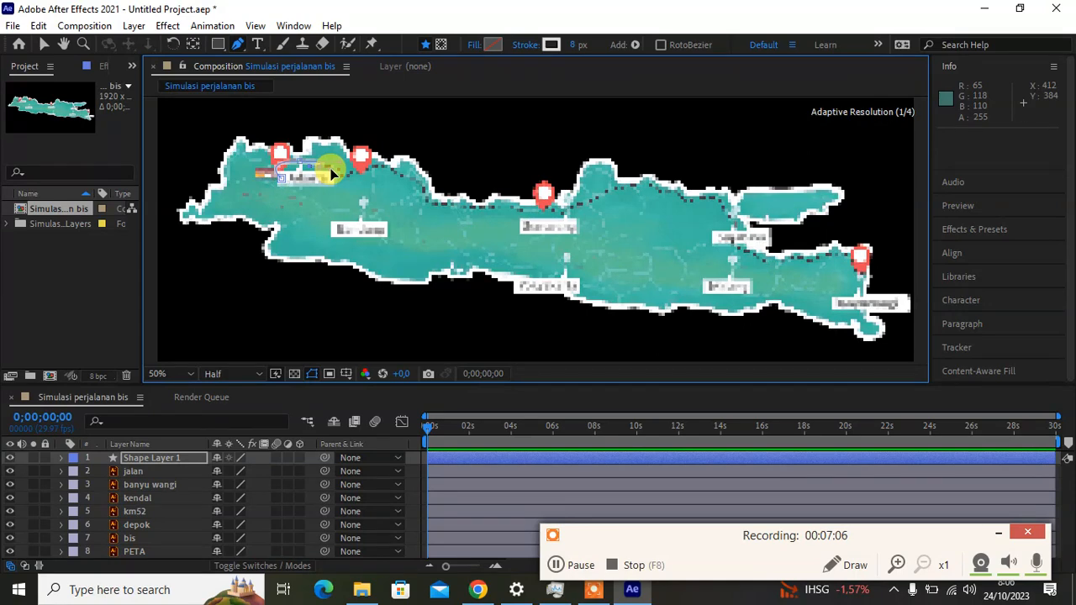
{"action": "mouse_move", "coordinate": [324, 171]}
{"action": "left_mouse_down"}
{"action": "mouse_move", "coordinate": [358, 170]}
{"action": "mouse_move", "coordinate": [331, 177]}
{"action": "left_mouse_up"}
{"action": "key", "text": "ctrl+z"}
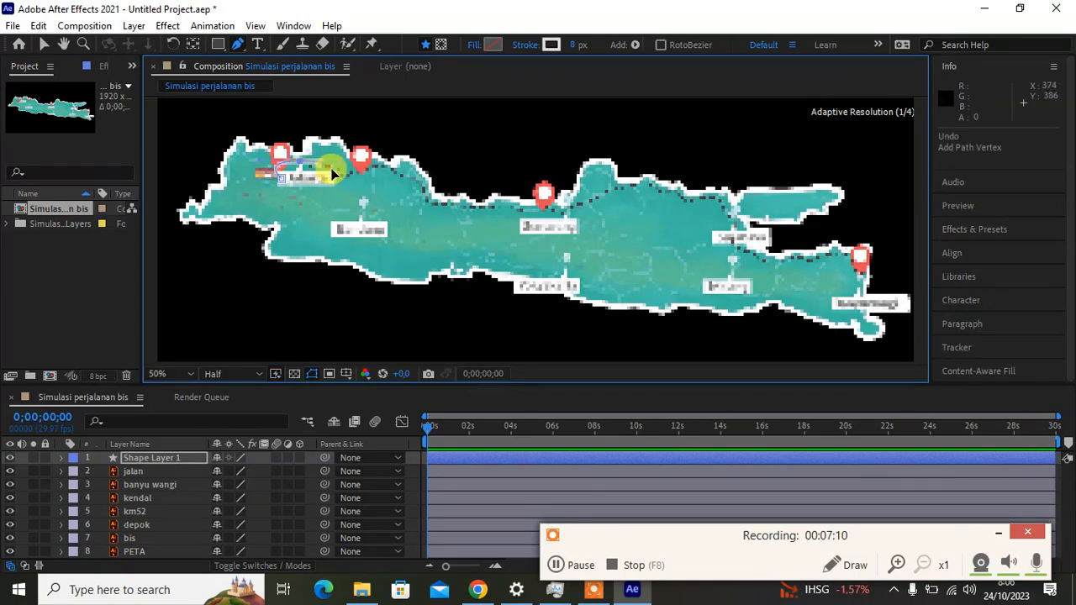
{"action": "left_click_drag", "start_coordinate": [325, 177], "coordinate": [332, 168]}
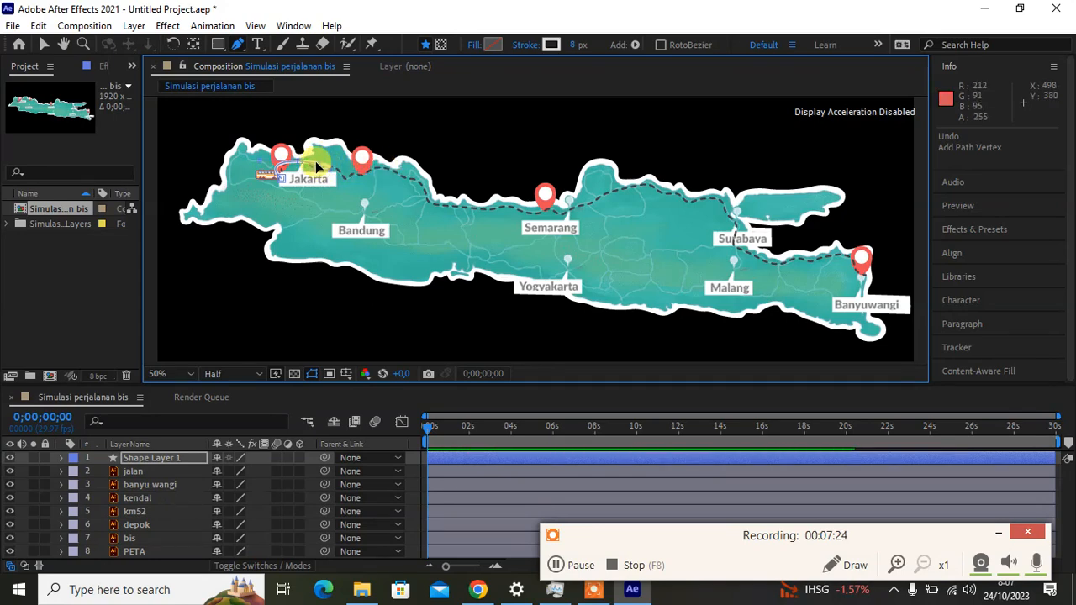
{"action": "left_click", "coordinate": [323, 169]}
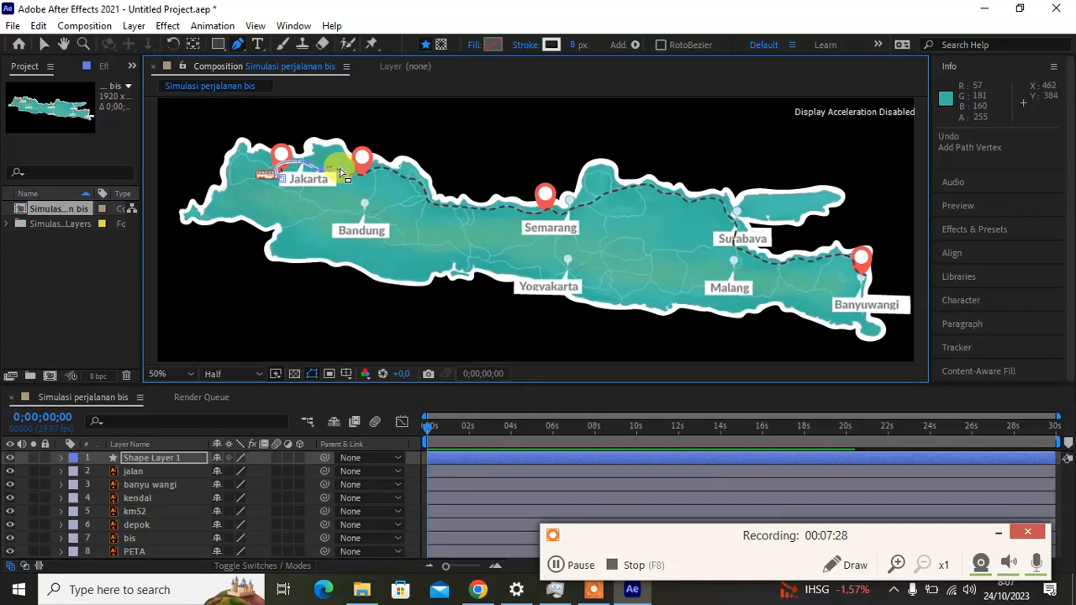
- Extend the path in curves along the dashed route from the Jakarta label to just past the second red marker
{"action": "scroll", "coordinate": [341, 173], "scroll_direction": "up", "scroll_amount": 5}
{"action": "scroll", "coordinate": [340, 173], "scroll_direction": "down", "scroll_amount": 1}
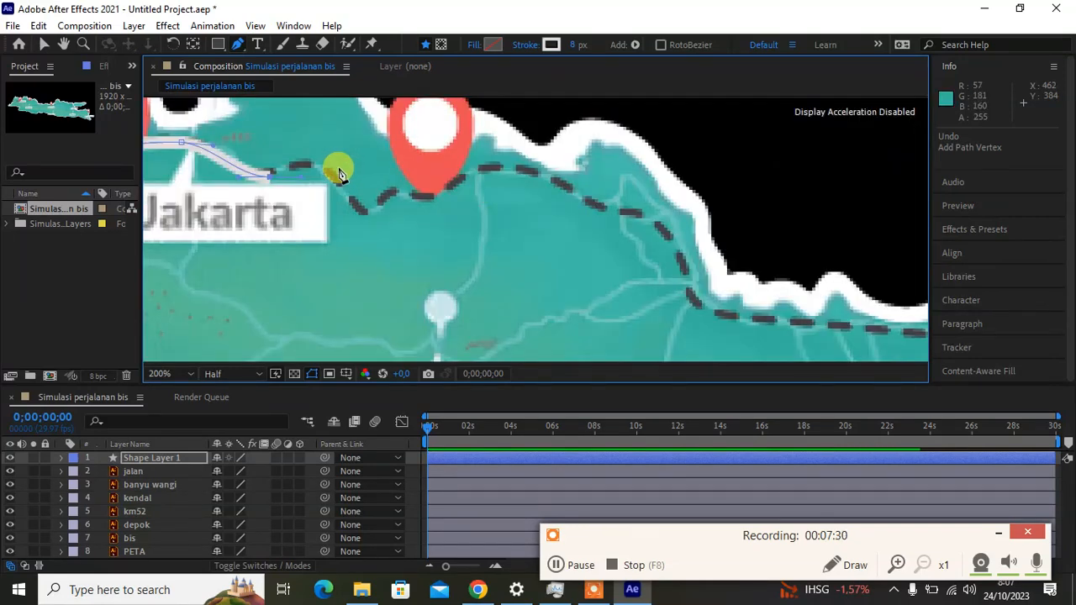
{"action": "left_click", "coordinate": [324, 162]}
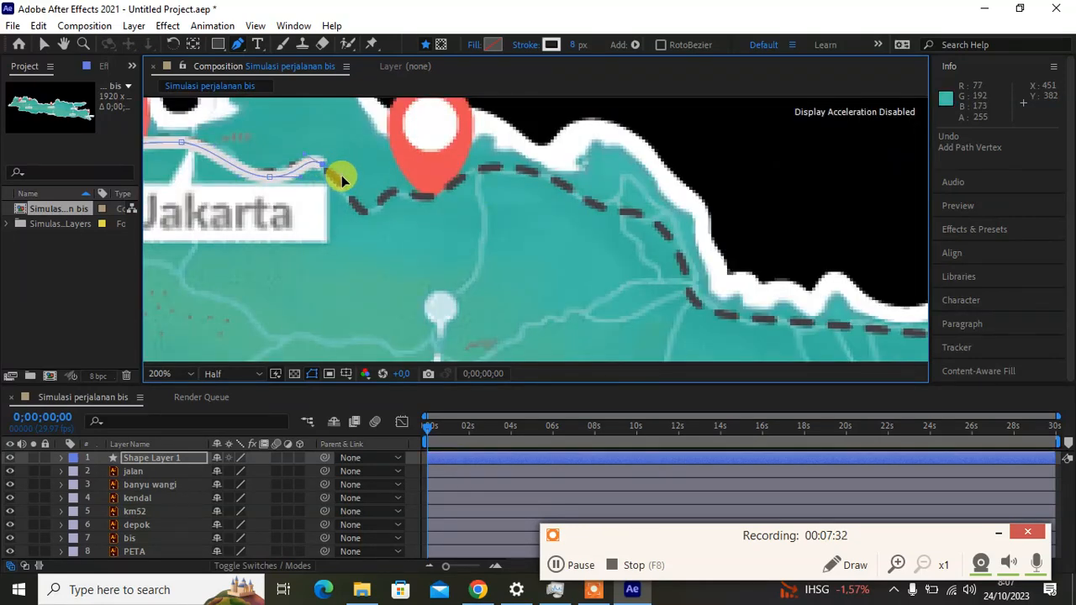
{"action": "left_click", "coordinate": [360, 209]}
{"action": "left_click_drag", "start_coordinate": [379, 216], "coordinate": [391, 214]}
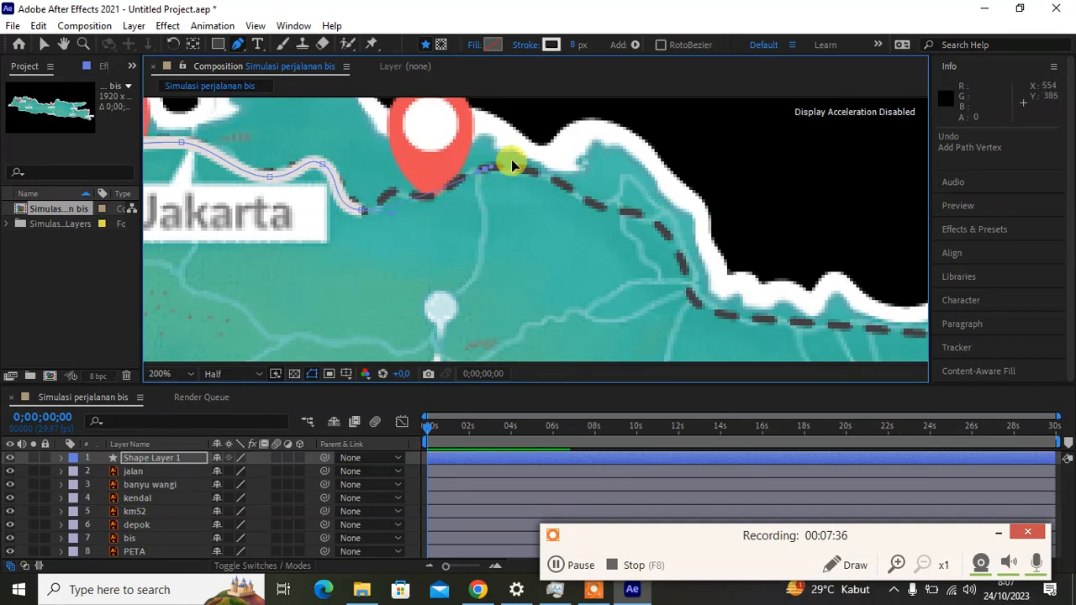
{"action": "left_click_drag", "start_coordinate": [512, 164], "coordinate": [524, 174]}
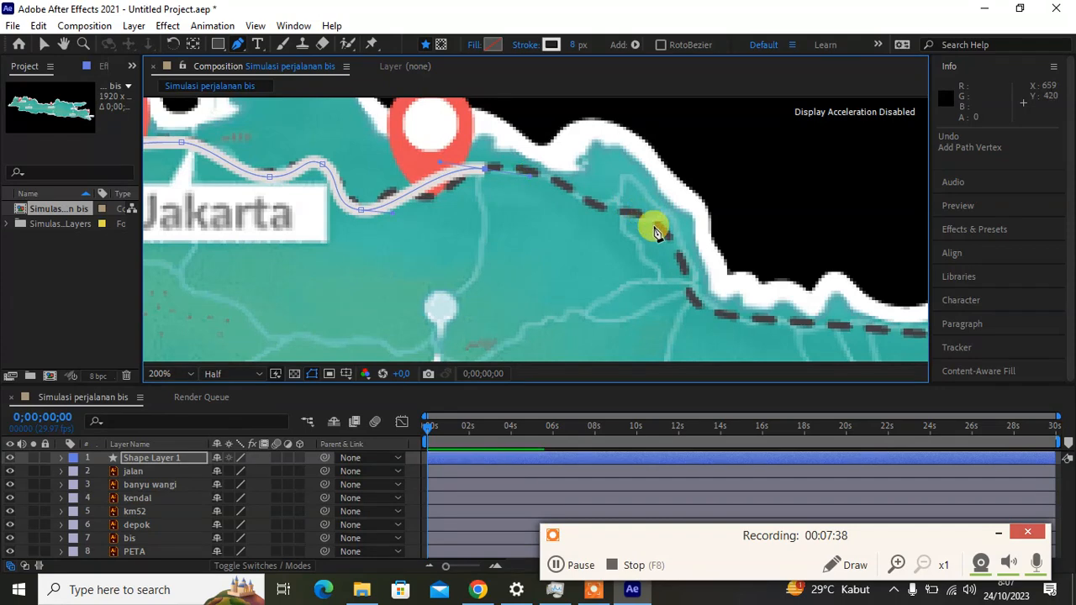
- Continue the path along the north coast to Semarang, shortening the overlong curve handle so the line follows the dashed route
{"action": "left_click_drag", "start_coordinate": [675, 252], "coordinate": [273, 177]}
{"action": "mouse_move", "coordinate": [517, 217]}
{"action": "left_mouse_down"}
{"action": "mouse_move", "coordinate": [716, 190]}
{"action": "mouse_move", "coordinate": [760, 219]}
{"action": "mouse_move", "coordinate": [740, 243]}
{"action": "mouse_move", "coordinate": [717, 236]}
{"action": "mouse_move", "coordinate": [746, 202]}
{"action": "mouse_move", "coordinate": [793, 176]}
{"action": "mouse_move", "coordinate": [762, 195]}
{"action": "left_mouse_up"}
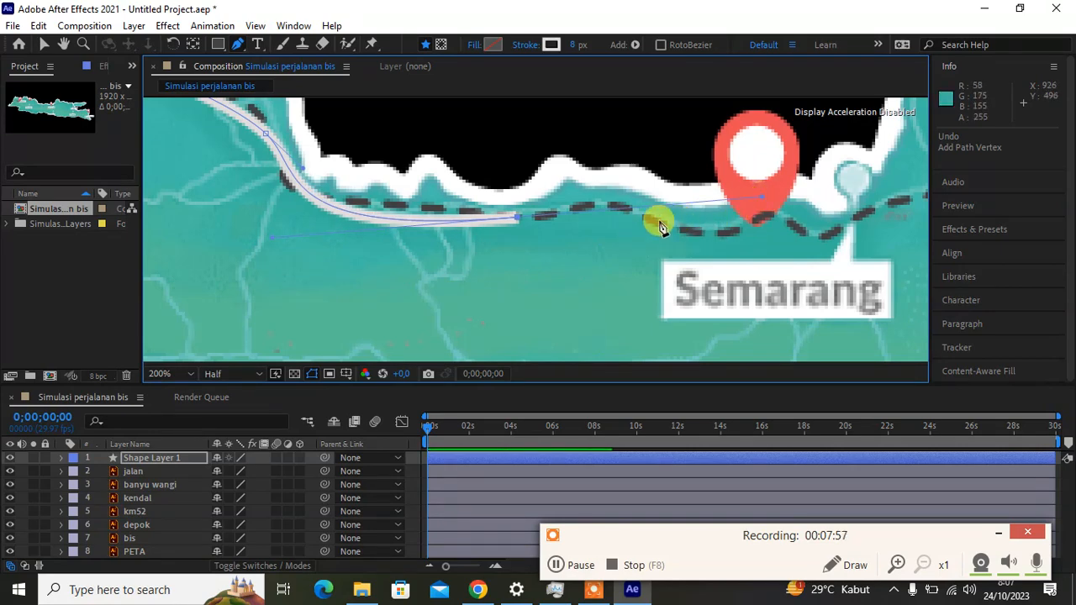
{"action": "left_click_drag", "start_coordinate": [666, 218], "coordinate": [719, 255]}
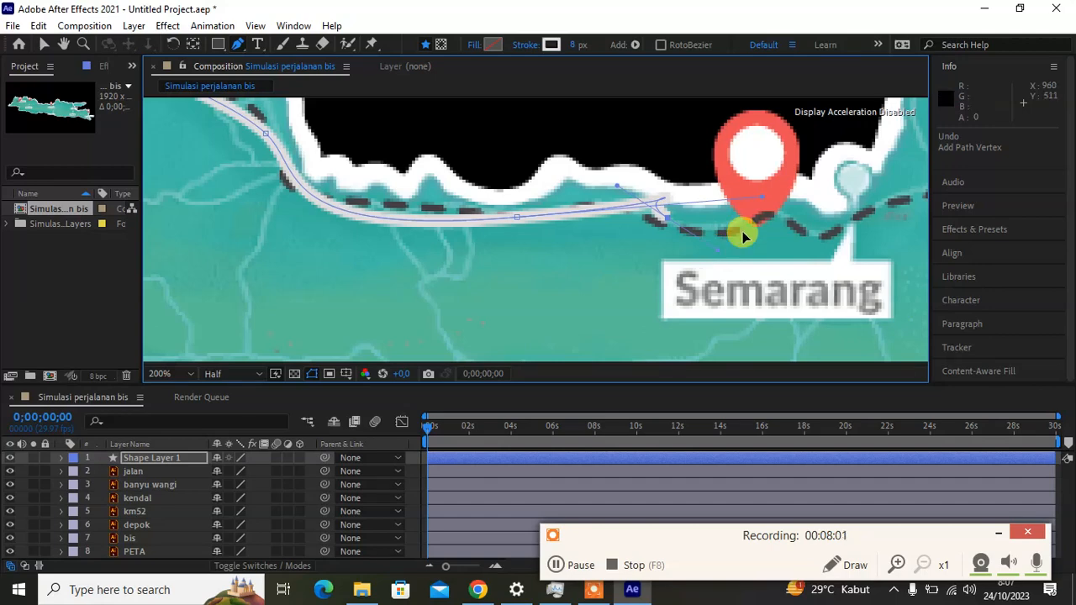
{"action": "left_click_drag", "start_coordinate": [760, 203], "coordinate": [587, 216]}
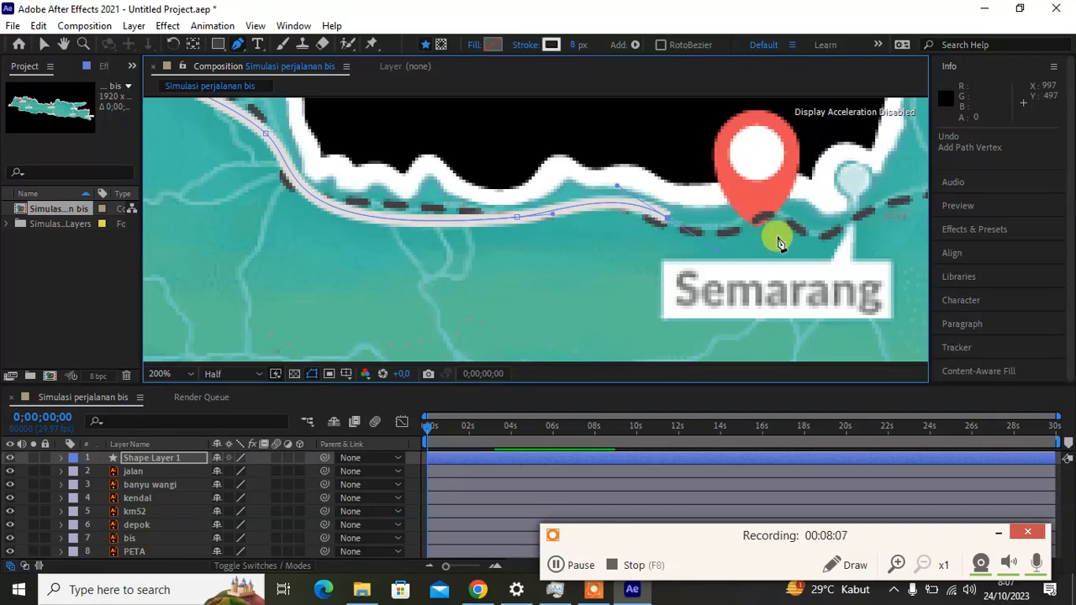
{"action": "mouse_move", "coordinate": [760, 219]}
{"action": "left_mouse_down"}
{"action": "mouse_move", "coordinate": [790, 215]}
{"action": "mouse_move", "coordinate": [849, 248]}
{"action": "mouse_move", "coordinate": [878, 235]}
{"action": "left_mouse_up"}
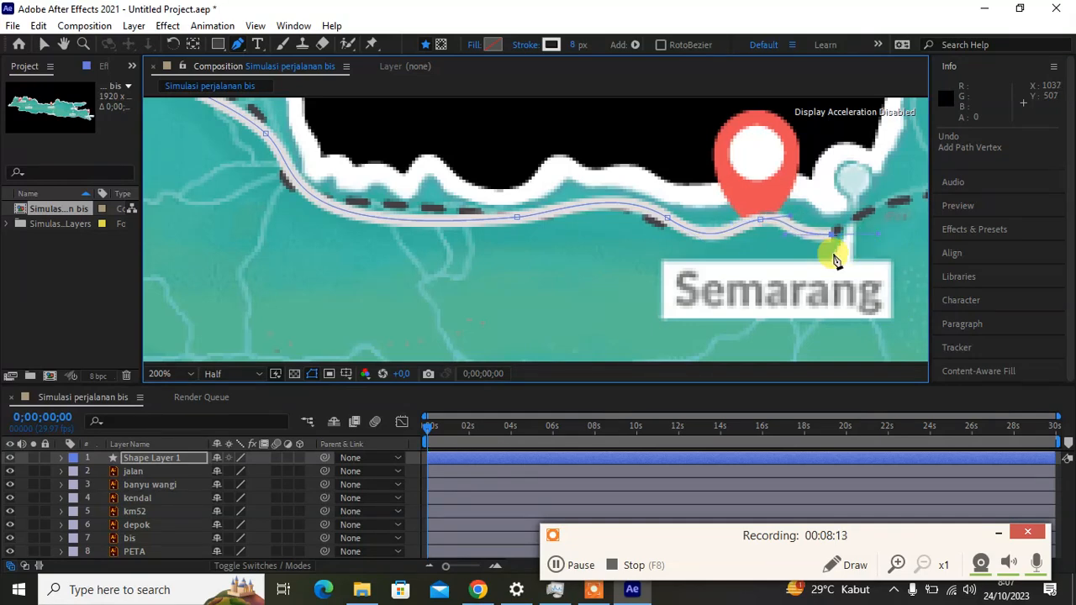
- Continue the path east of Semarang, curving it over the coastal rise and through the following dip of the dashed route
{"action": "left_click_drag", "start_coordinate": [822, 254], "coordinate": [341, 290]}
{"action": "left_click_drag", "start_coordinate": [668, 168], "coordinate": [738, 173]}
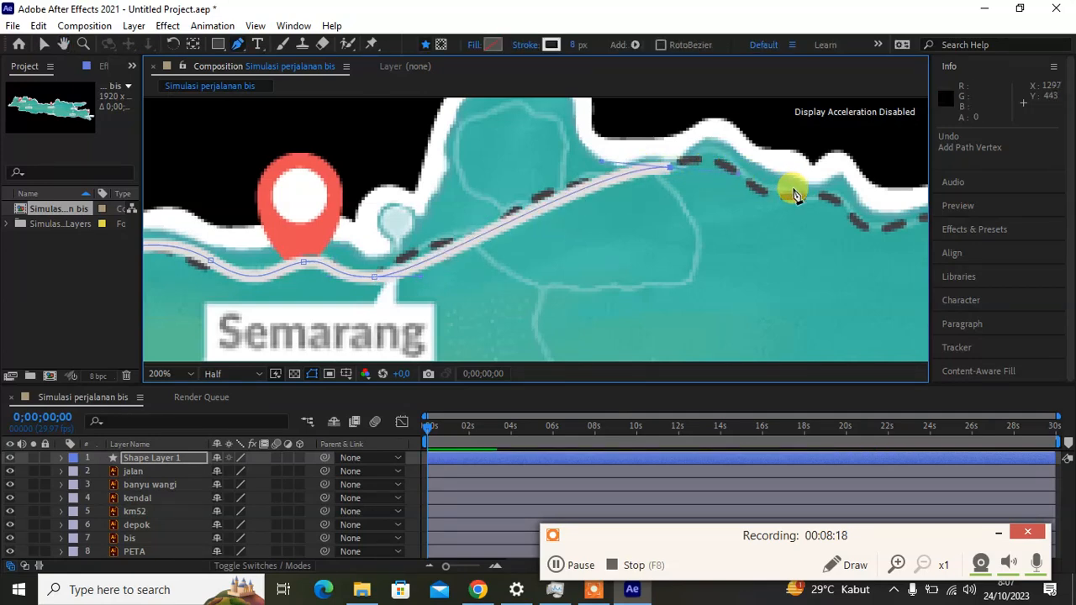
{"action": "left_click_drag", "start_coordinate": [785, 199], "coordinate": [790, 199]}
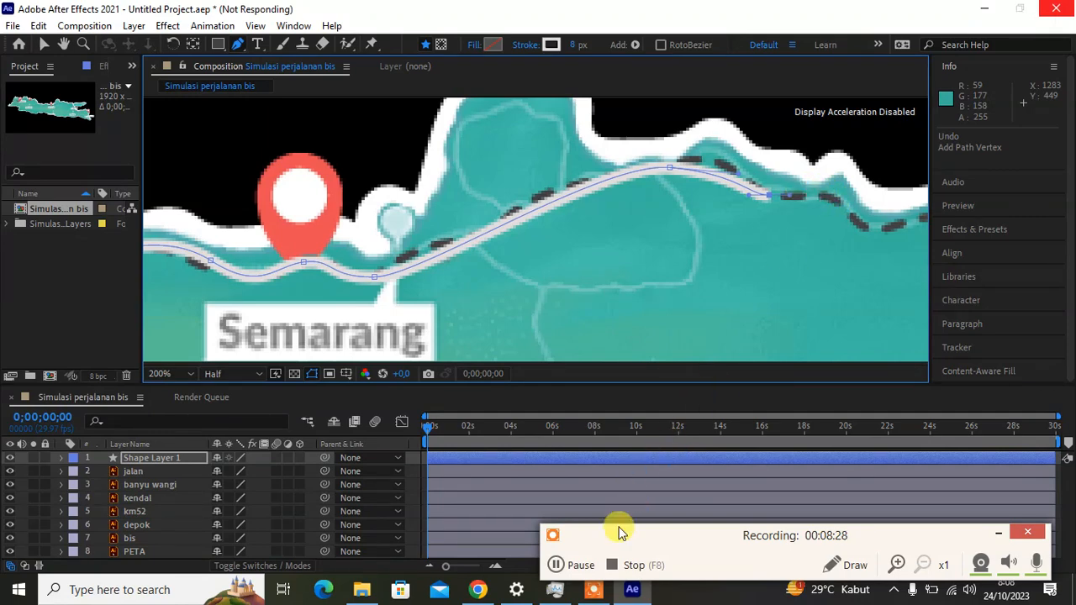
{"action": "left_click", "coordinate": [833, 280]}
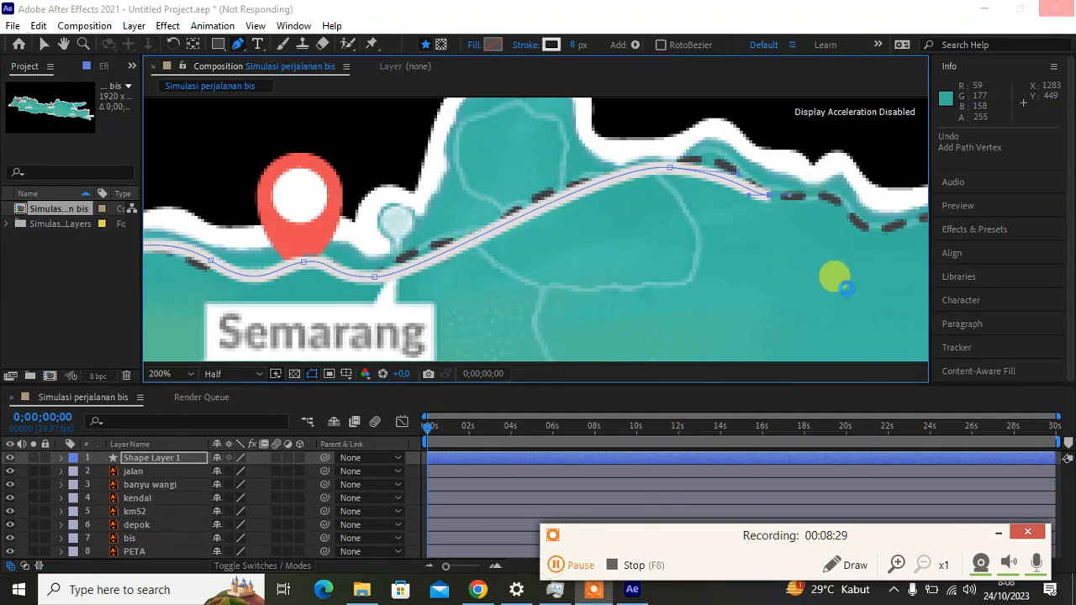
{"action": "left_click_drag", "start_coordinate": [846, 290], "coordinate": [761, 195]}
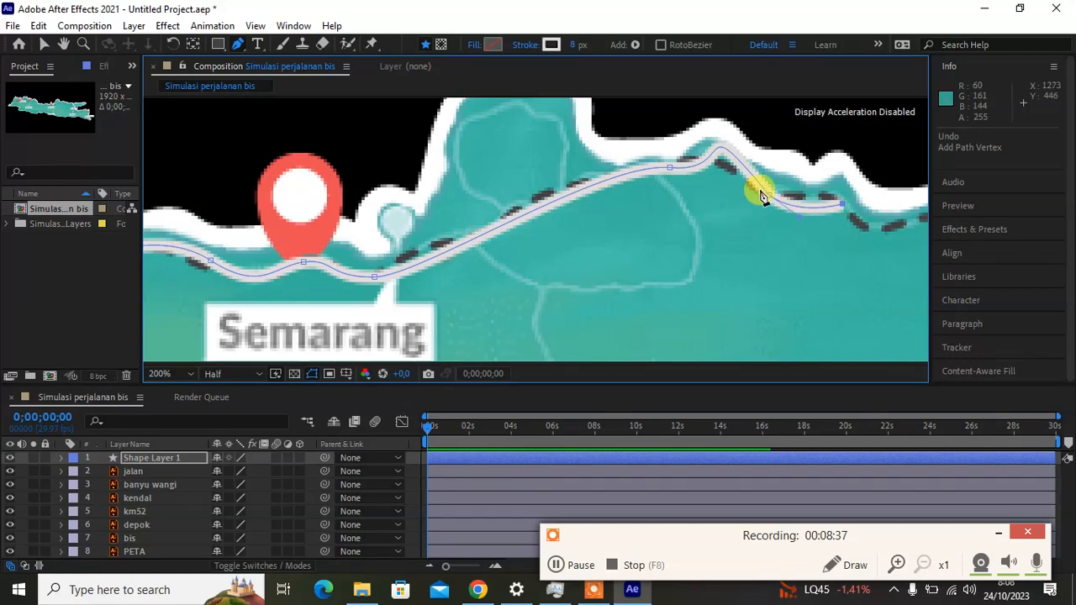
{"action": "left_click", "coordinate": [852, 225]}
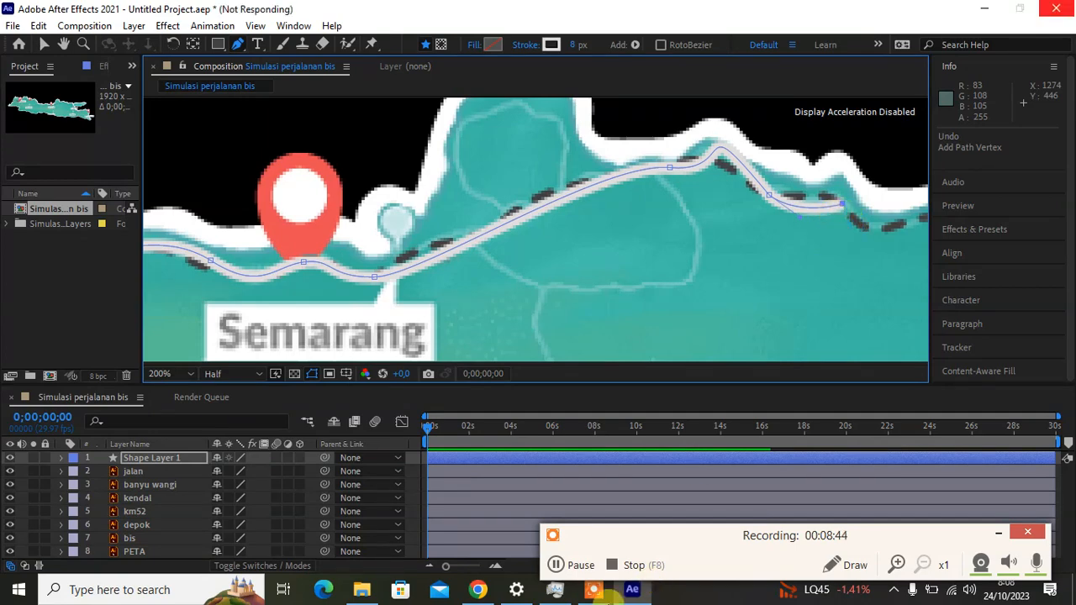
- Extend the path through the next dip of the dashed route and curve it down the coast to the Surabaya label
{"action": "left_click", "coordinate": [558, 563]}
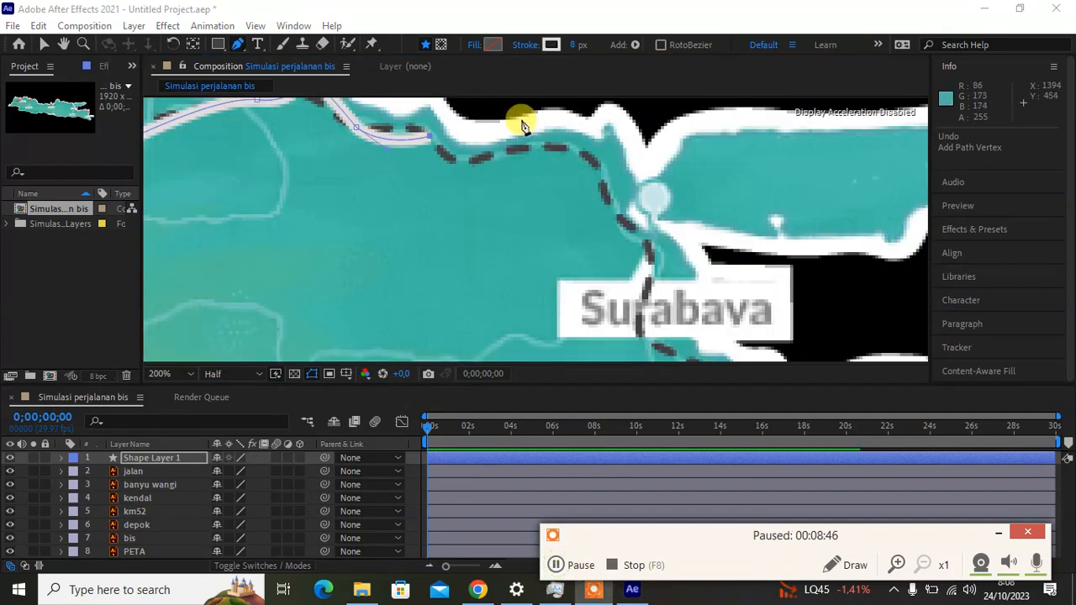
{"action": "left_click", "coordinate": [461, 159]}
{"action": "left_click_drag", "start_coordinate": [497, 159], "coordinate": [474, 171]}
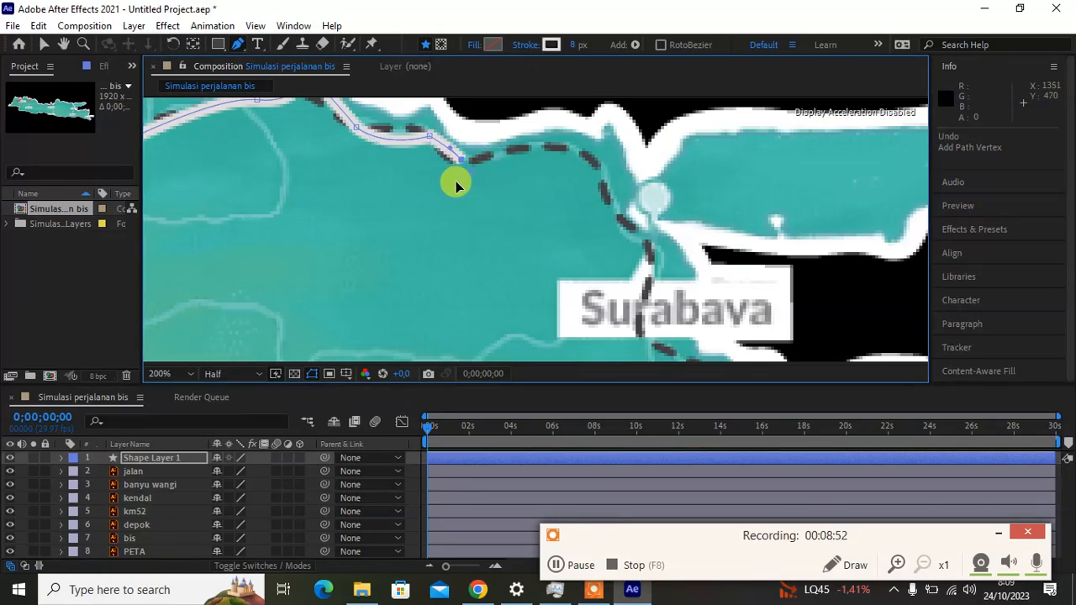
{"action": "left_click_drag", "start_coordinate": [456, 182], "coordinate": [456, 182]}
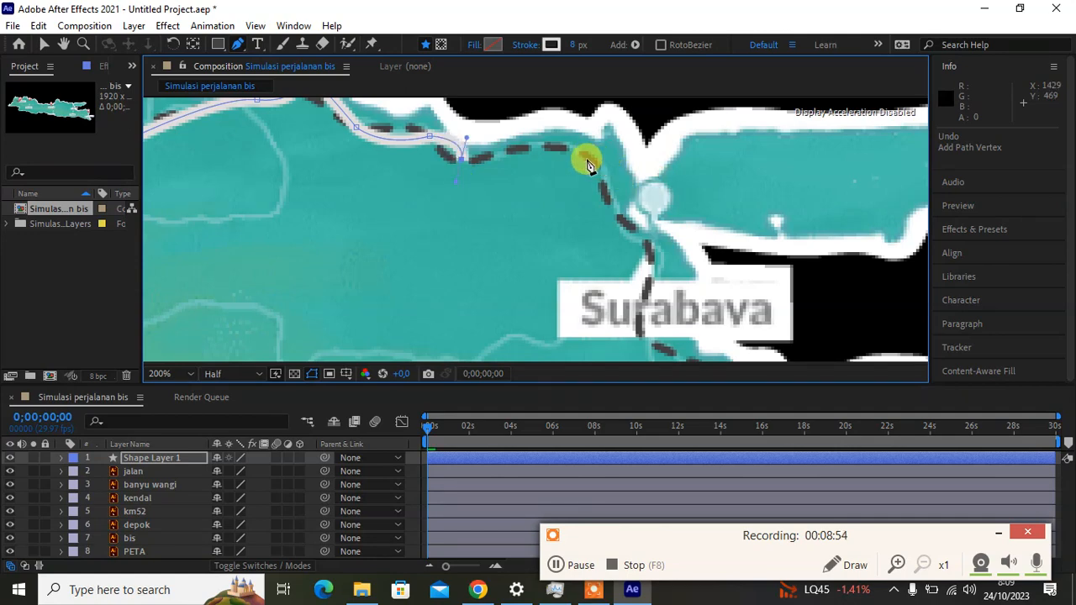
{"action": "left_click_drag", "start_coordinate": [587, 158], "coordinate": [524, 205]}
{"action": "key", "text": "h"}
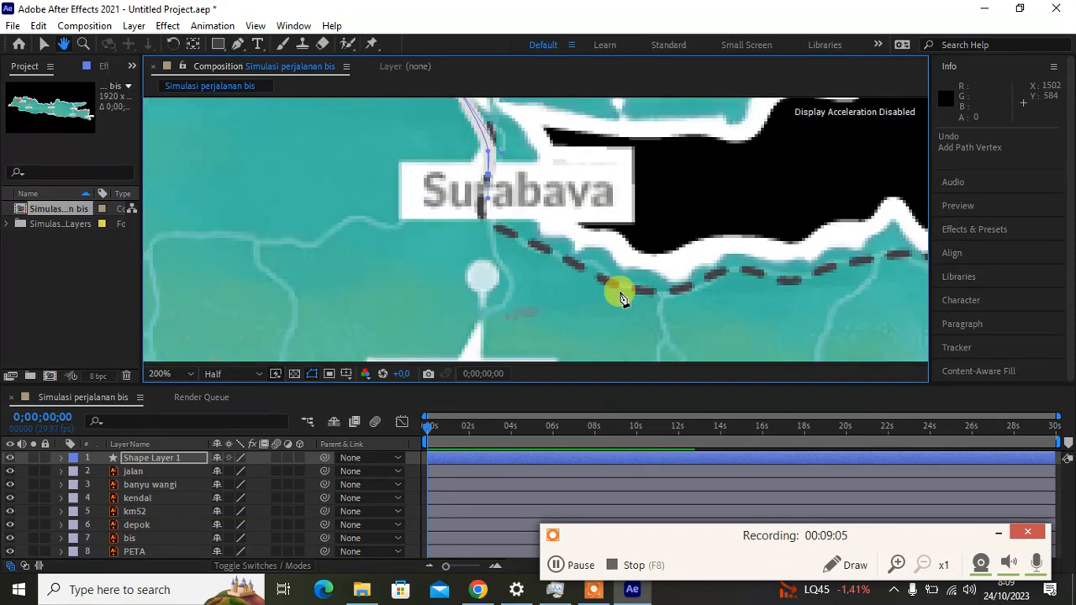
- Continue the path in curves from Surabaya along the coast to the Banyuwangi marker, redoing the straight final point as a curved one
{"action": "left_click_drag", "start_coordinate": [667, 299], "coordinate": [797, 270]}
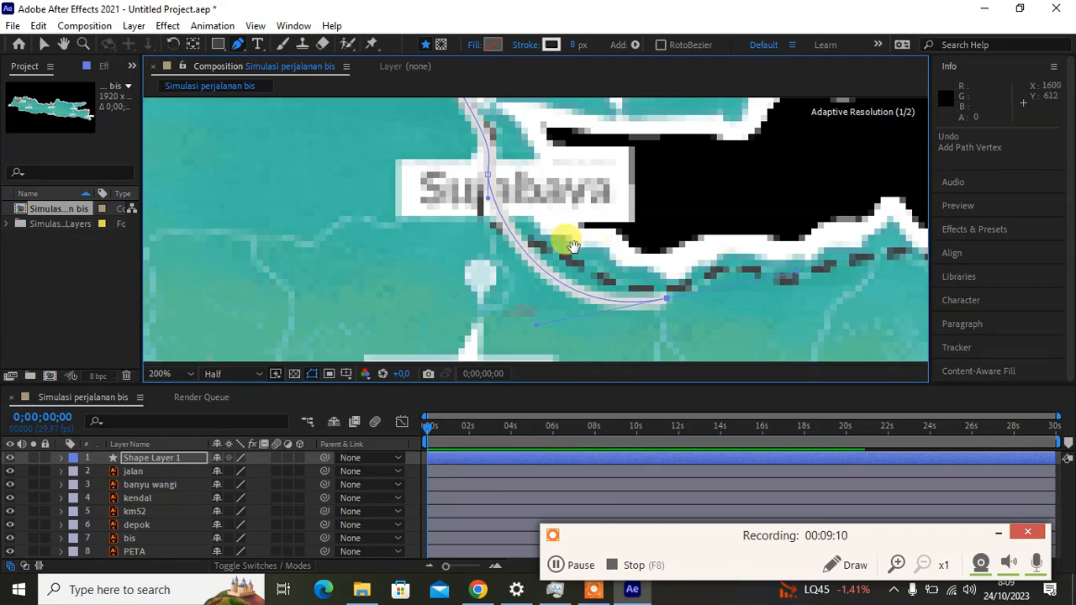
{"action": "left_click_drag", "start_coordinate": [572, 245], "coordinate": [522, 235]}
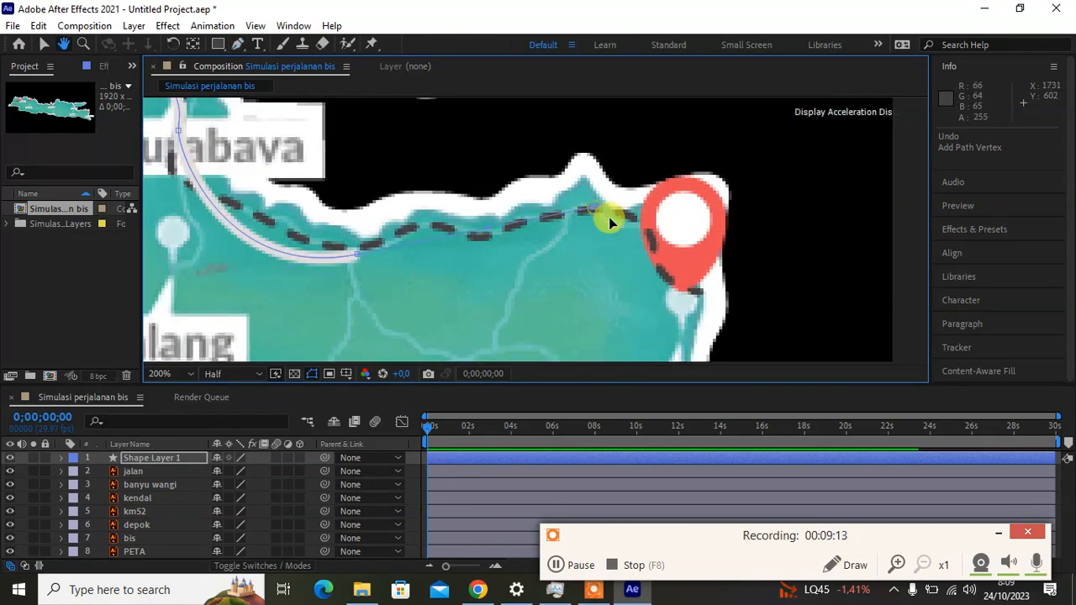
{"action": "mouse_move", "coordinate": [610, 218]}
{"action": "left_mouse_down"}
{"action": "mouse_move", "coordinate": [622, 239]}
{"action": "mouse_move", "coordinate": [613, 197]}
{"action": "mouse_move", "coordinate": [618, 216]}
{"action": "left_mouse_up"}
{"action": "left_click", "coordinate": [705, 328]}
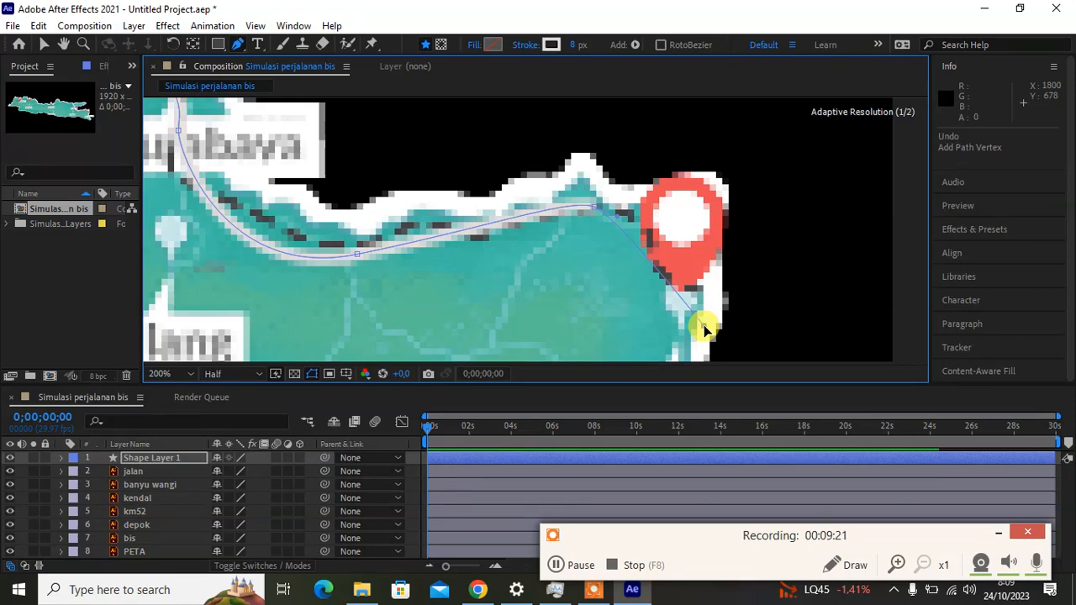
{"action": "key", "text": "ctrl+z"}
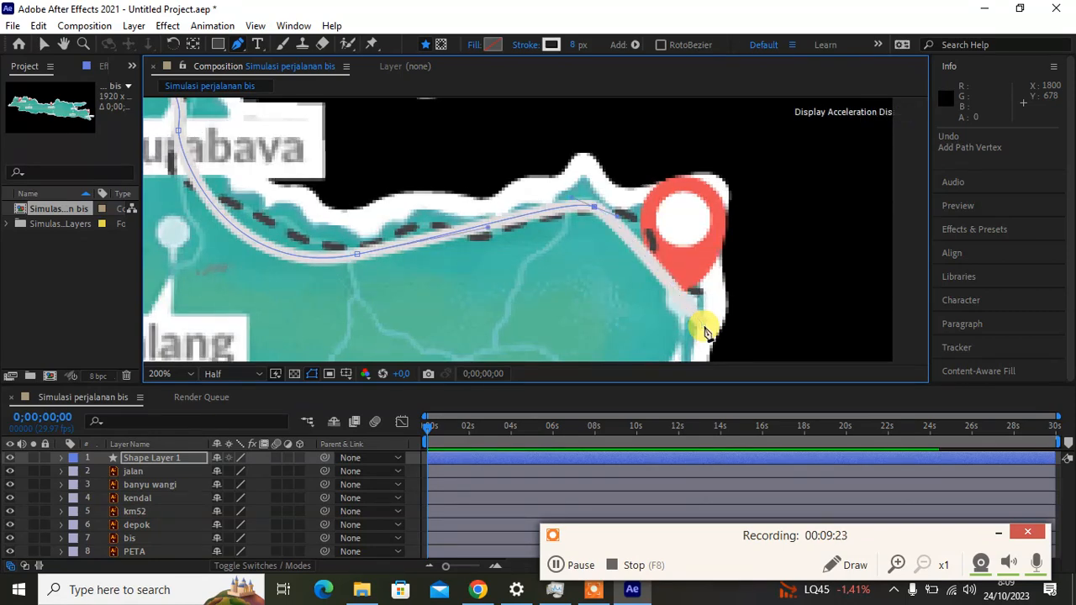
{"action": "left_click_drag", "start_coordinate": [704, 312], "coordinate": [703, 366]}
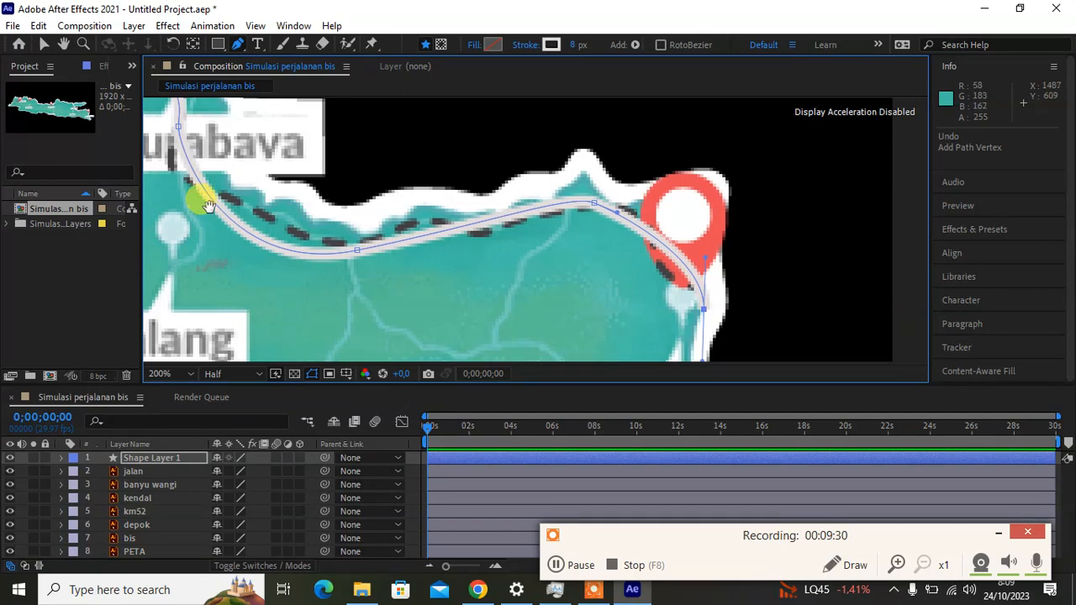
- Leave the Pen tool and copy the Path property of Path 1 in Shape Layer 1
{"action": "key", "text": "h"}
{"action": "left_click_drag", "start_coordinate": [207, 207], "coordinate": [547, 347]}
{"action": "scroll", "coordinate": [547, 348], "scroll_direction": "down", "scroll_amount": 4}
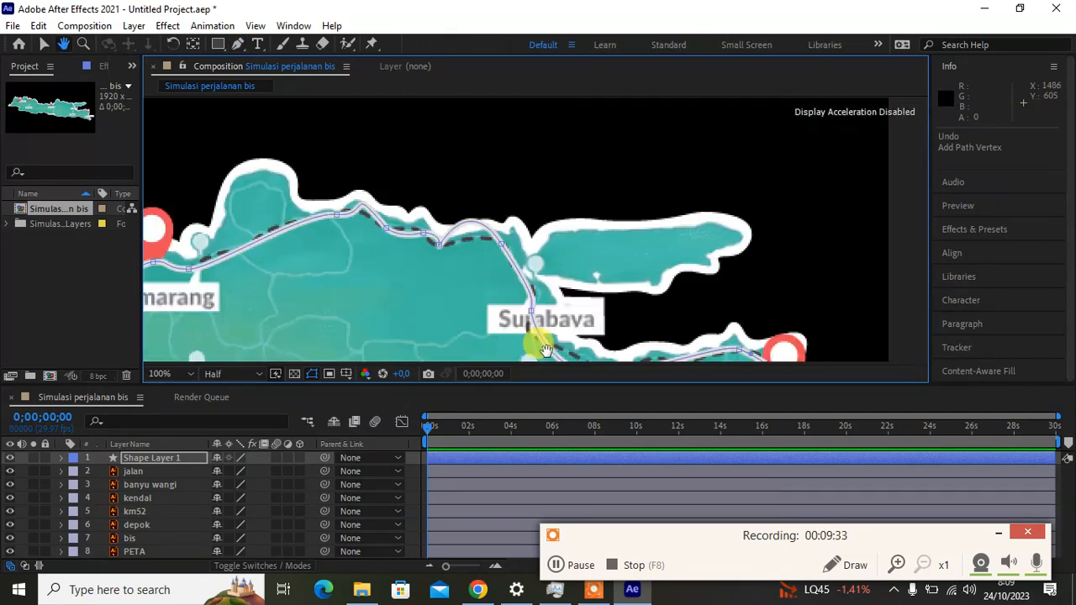
{"action": "left_click_drag", "start_coordinate": [343, 315], "coordinate": [551, 275]}
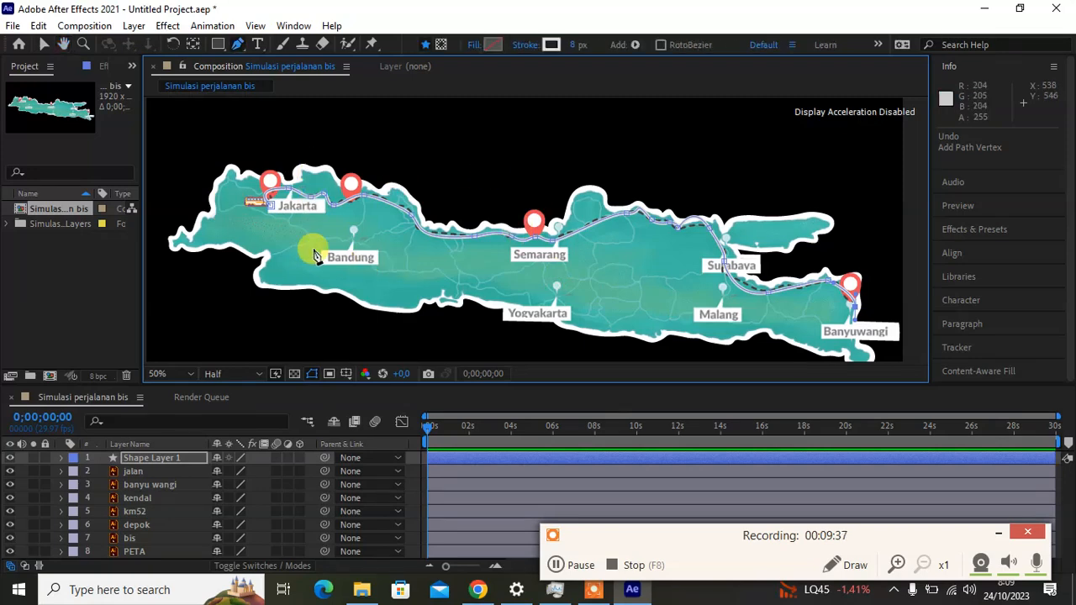
{"action": "key", "text": "g"}
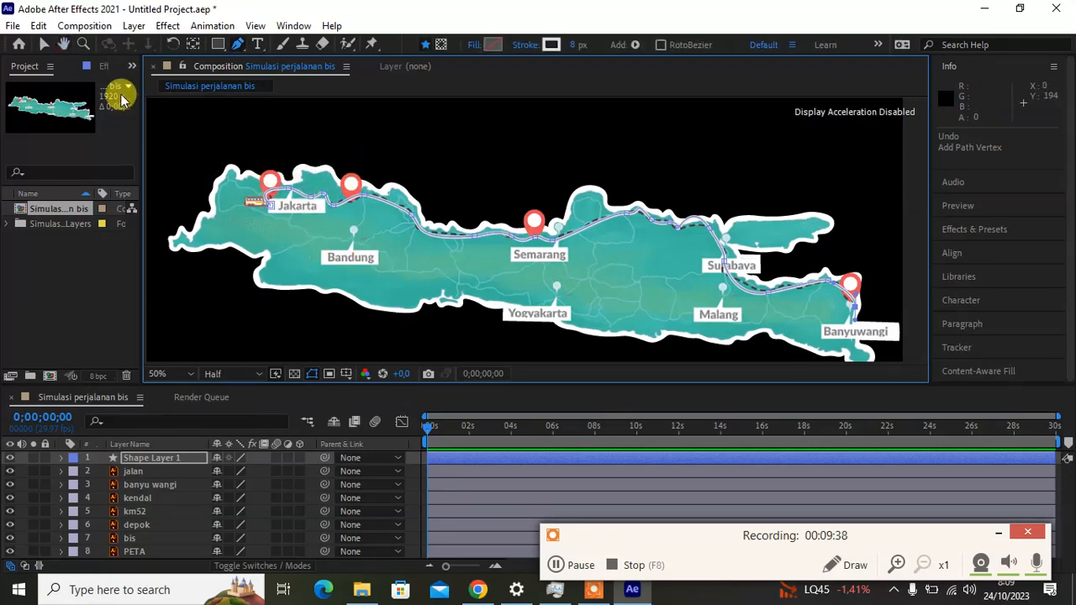
{"action": "left_click", "coordinate": [44, 45]}
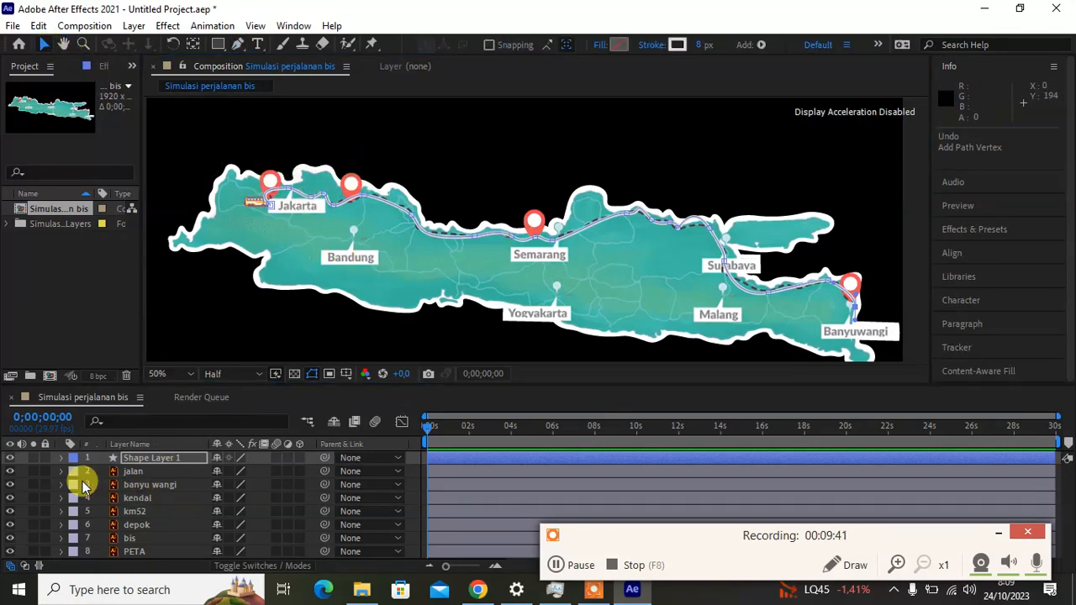
{"action": "left_click", "coordinate": [60, 457]}
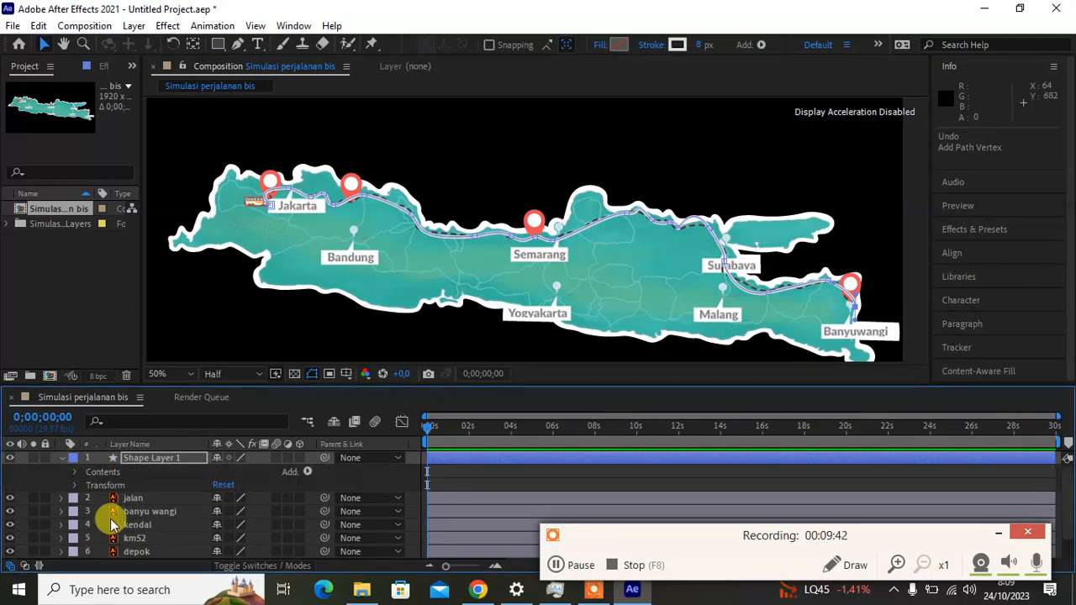
{"action": "left_click", "coordinate": [75, 472]}
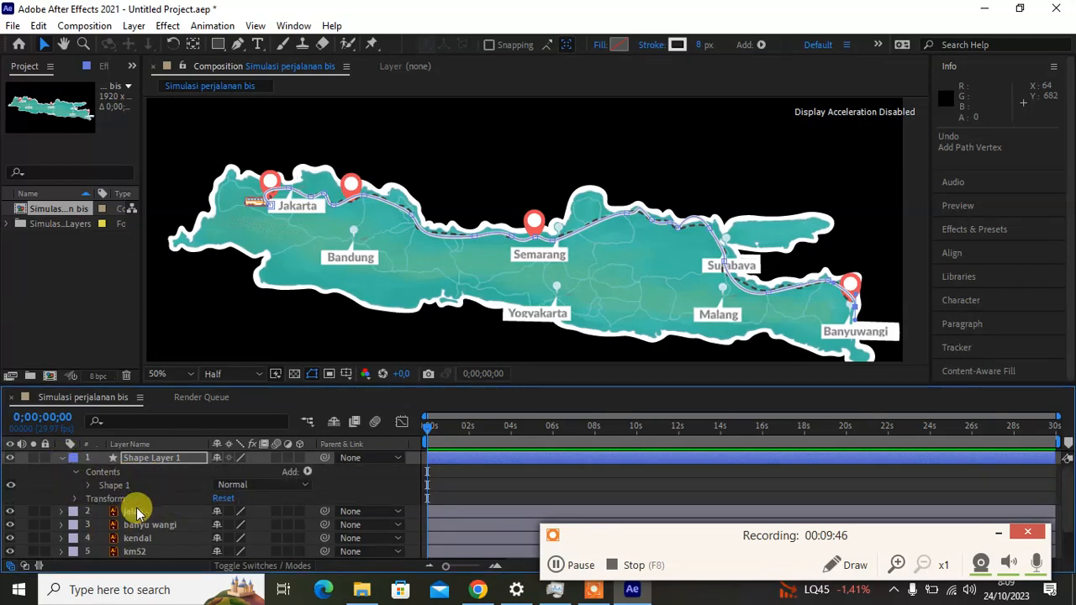
{"action": "left_click", "coordinate": [90, 486]}
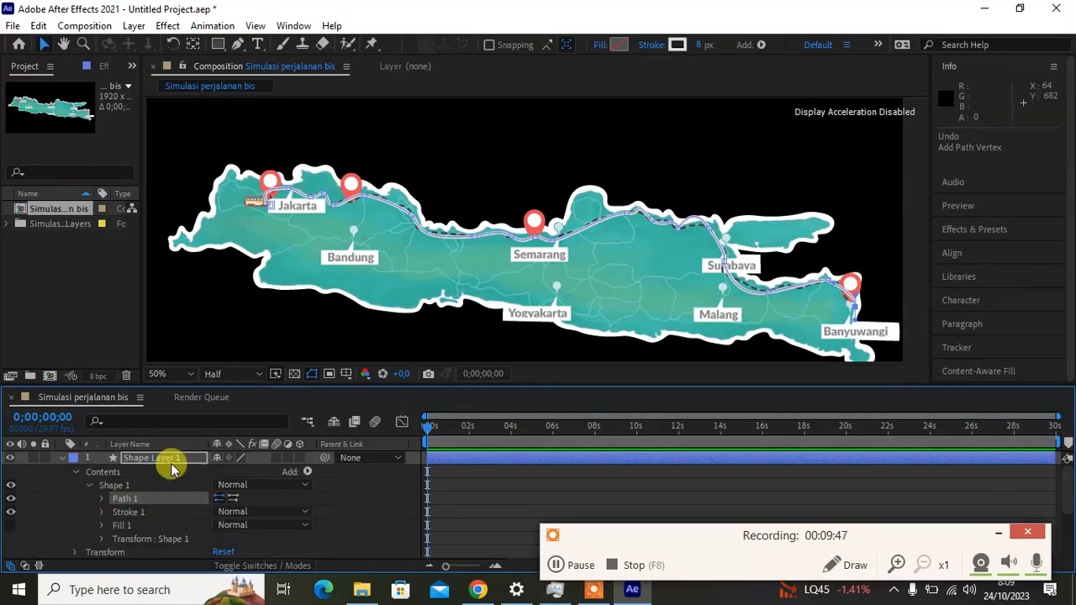
{"action": "left_click", "coordinate": [100, 500]}
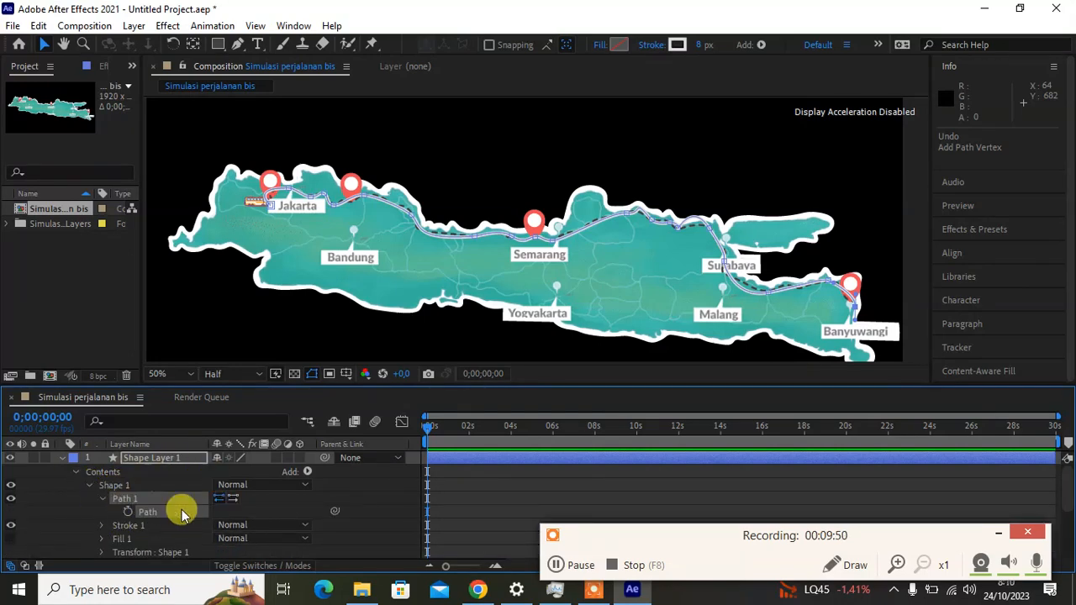
{"action": "left_click", "coordinate": [155, 515]}
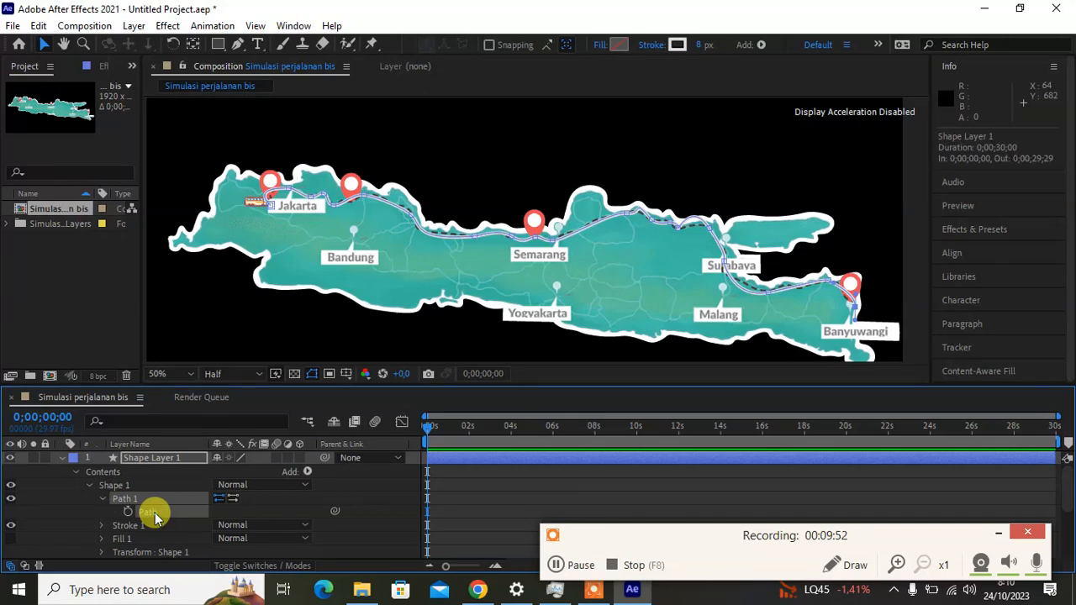
{"action": "left_click", "coordinate": [37, 26]}
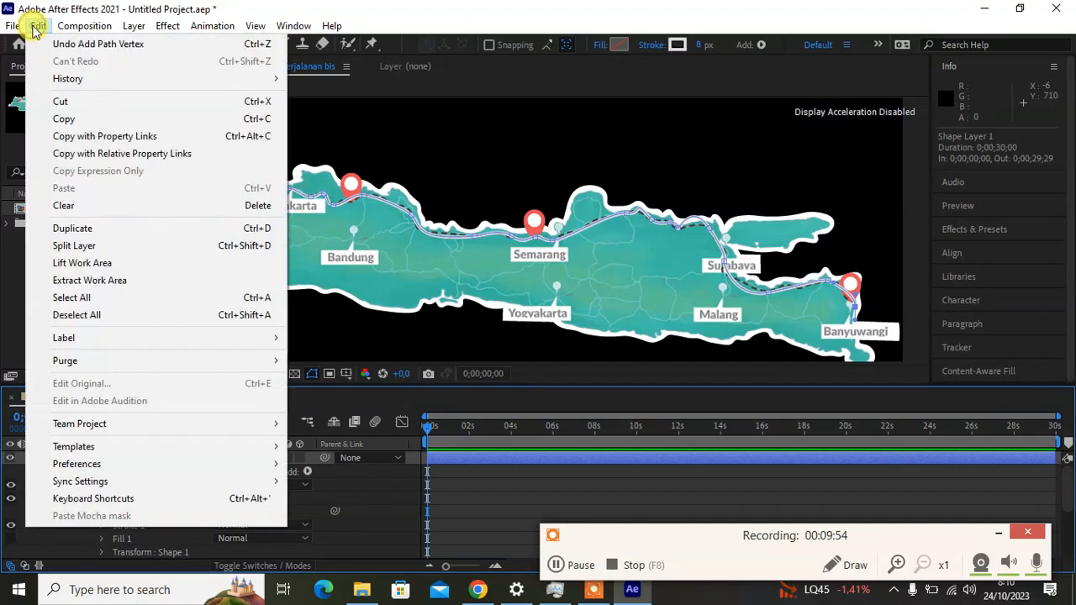
{"action": "left_click", "coordinate": [58, 123]}
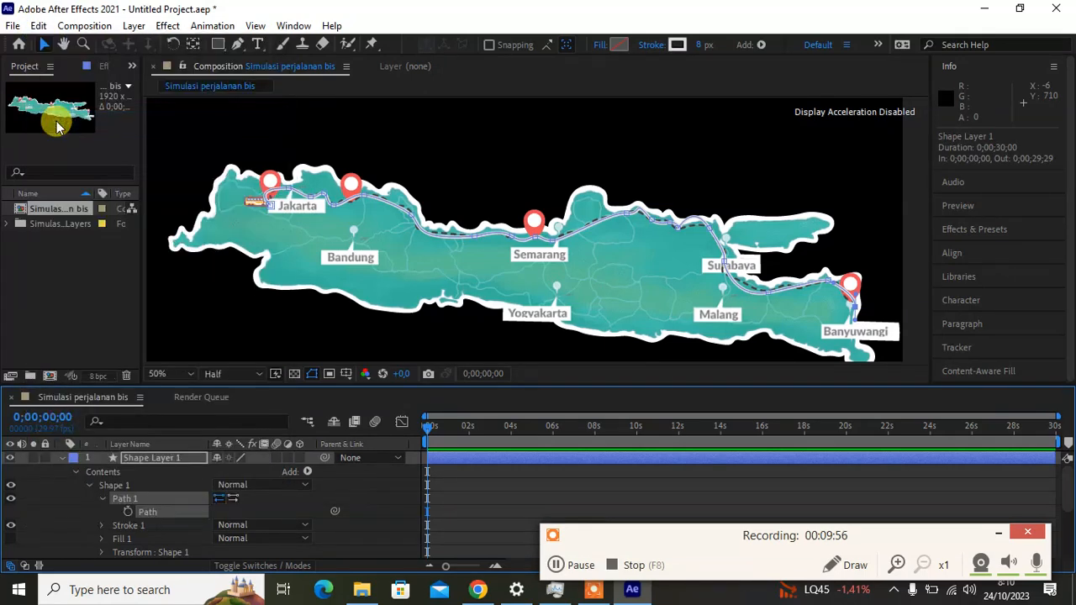
- Paste the copied route path into the Position property of the bis layer at 0;00;00;00
{"action": "left_click", "coordinate": [61, 458]}
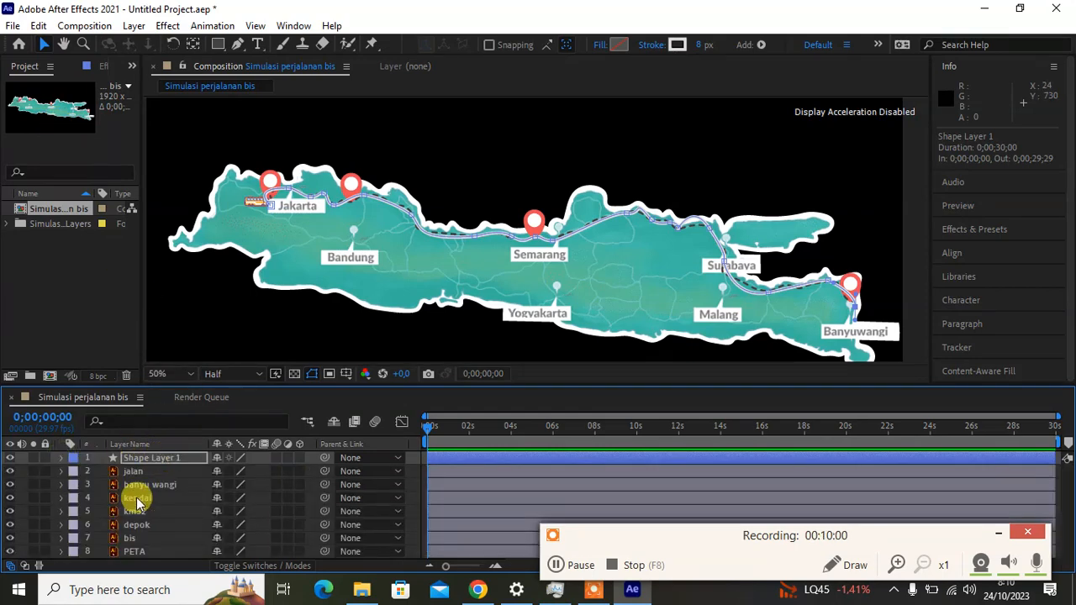
{"action": "left_click", "coordinate": [61, 538]}
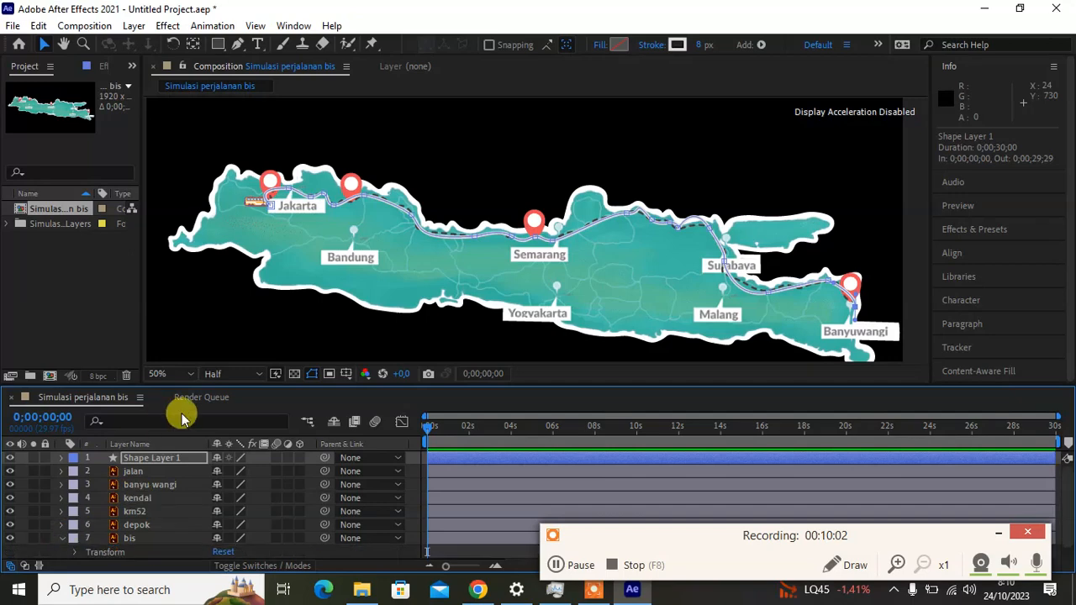
{"action": "scroll", "coordinate": [181, 418], "scroll_direction": "down", "scroll_amount": 1}
{"action": "left_click", "coordinate": [75, 541]}
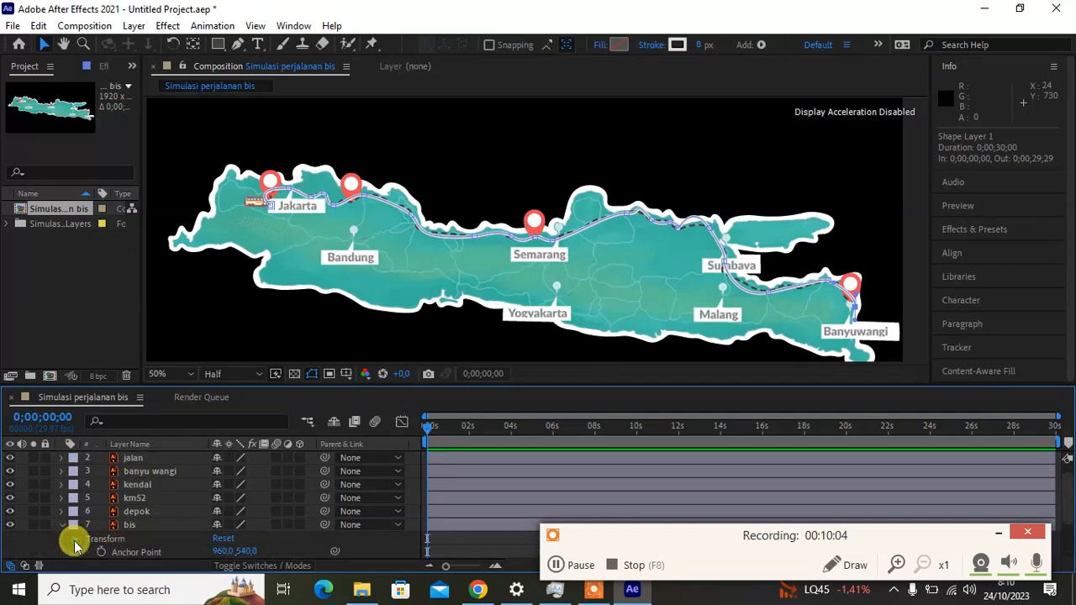
{"action": "scroll", "coordinate": [101, 526], "scroll_direction": "down", "scroll_amount": 3}
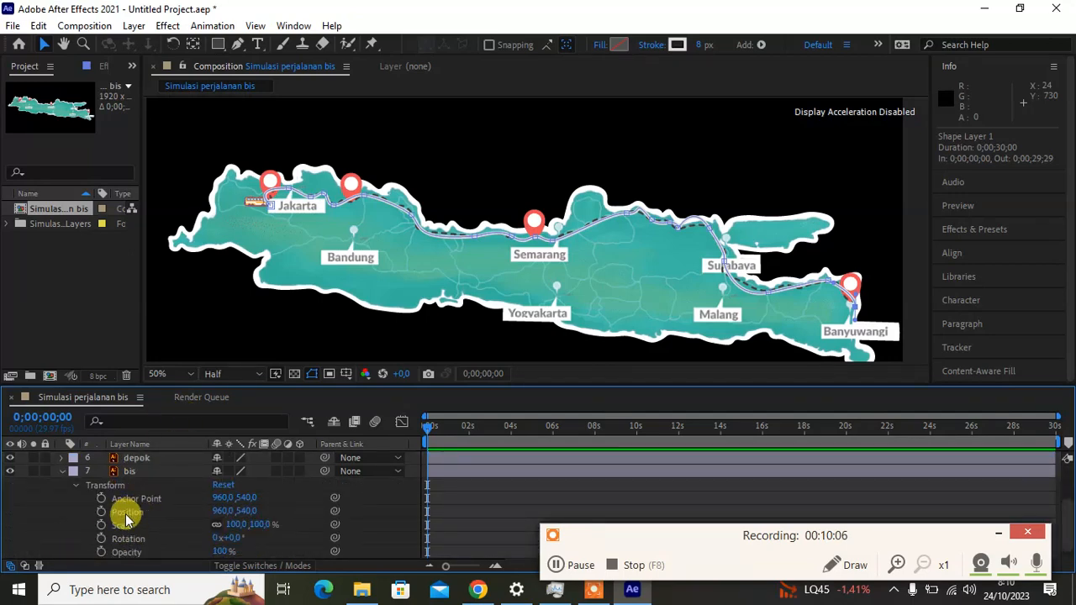
{"action": "left_click", "coordinate": [127, 513]}
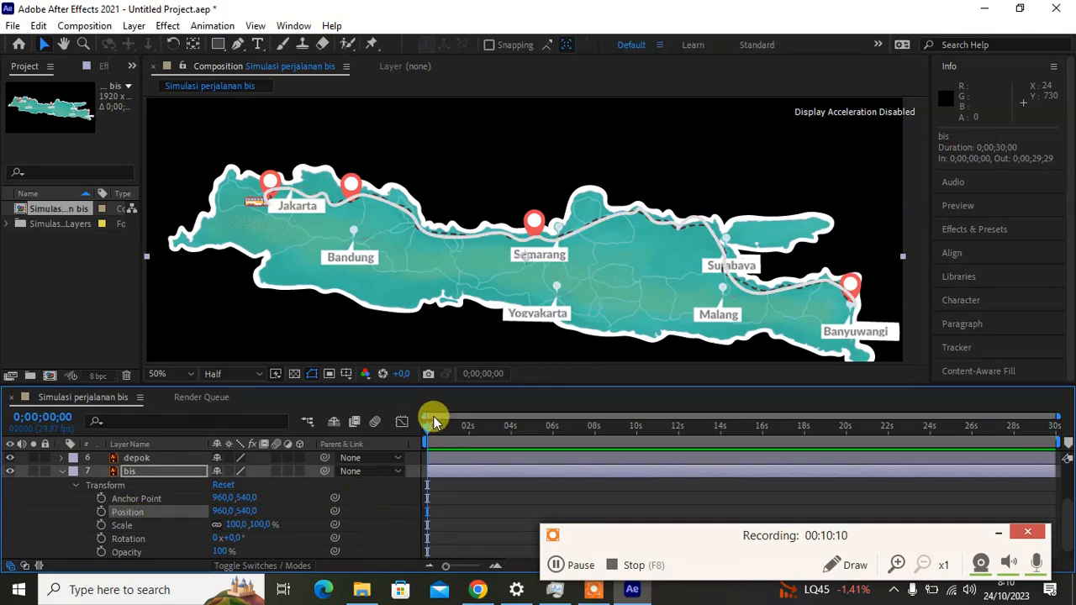
{"action": "left_click", "coordinate": [39, 26]}
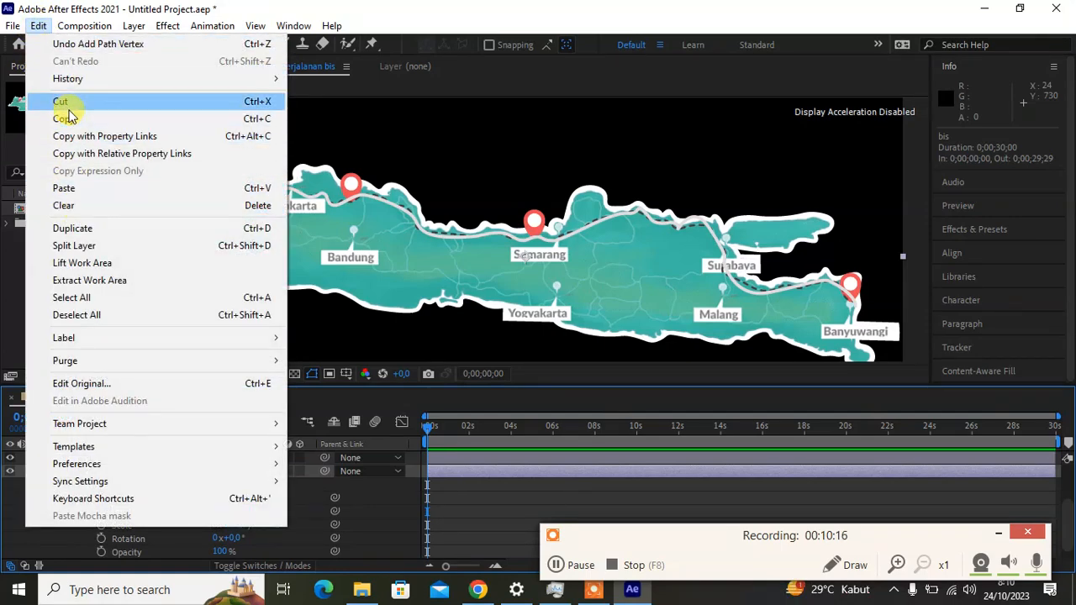
{"action": "left_click", "coordinate": [71, 188]}
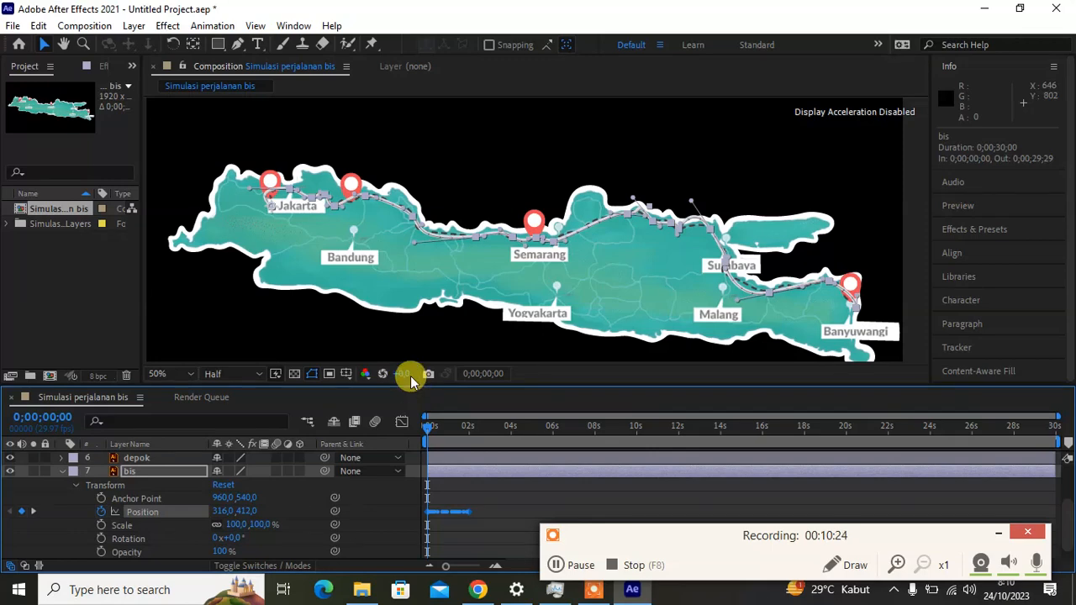
- Examine the bis layer's bounds against the pasted motion path, and preview the bus animation up to 0;00;00;27
{"action": "scroll", "coordinate": [368, 240], "scroll_direction": "down", "scroll_amount": 2}
{"action": "scroll", "coordinate": [369, 240], "scroll_direction": "down", "scroll_amount": 1}
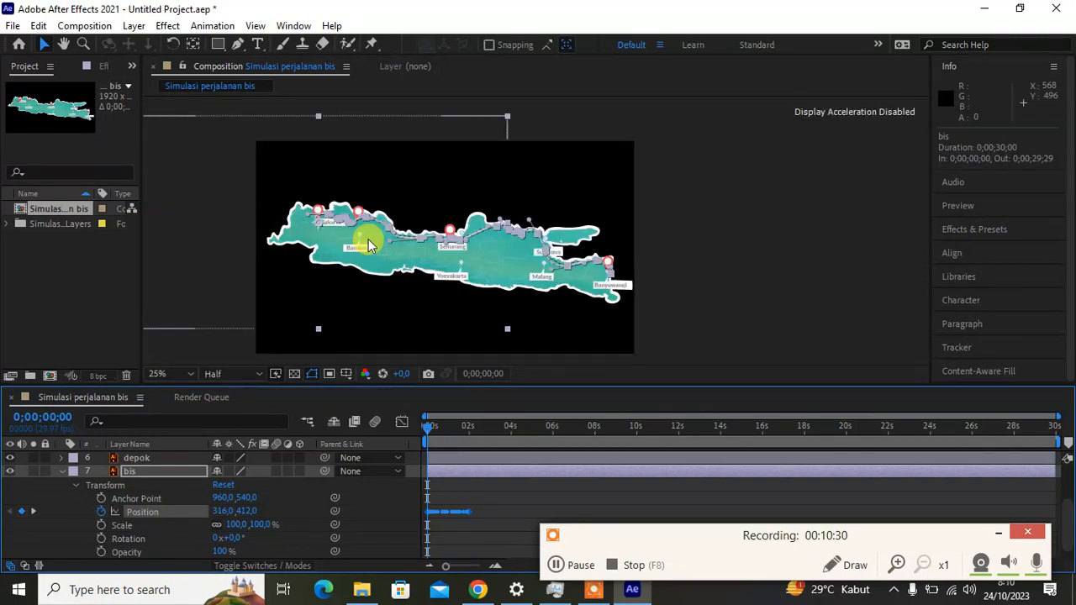
{"action": "scroll", "coordinate": [368, 239], "scroll_direction": "down", "scroll_amount": 1}
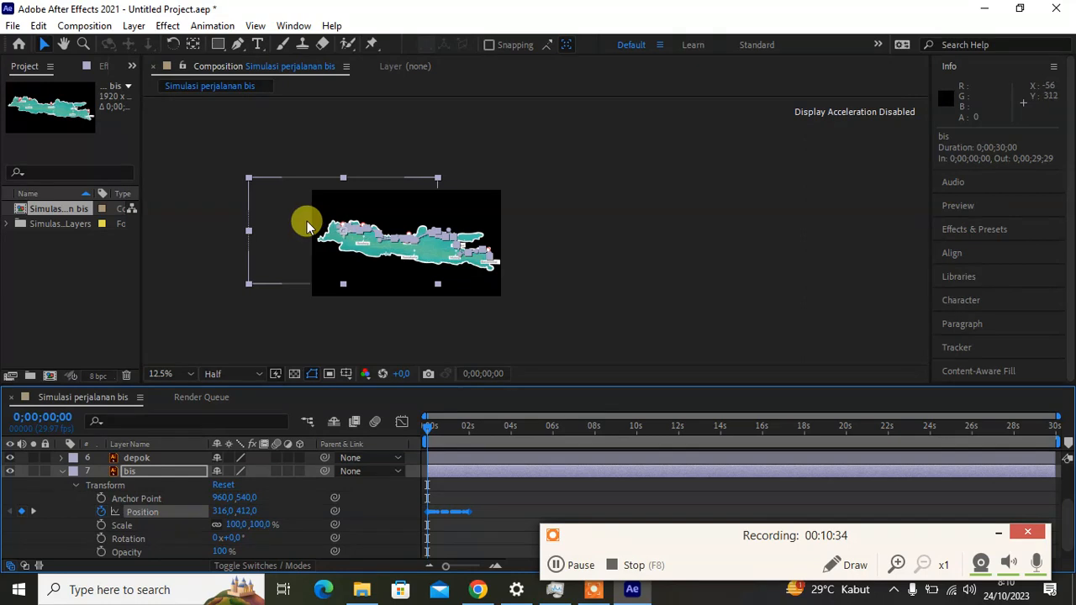
{"action": "left_click_drag", "start_coordinate": [307, 221], "coordinate": [474, 222]}
{"action": "scroll", "coordinate": [476, 229], "scroll_direction": "up", "scroll_amount": 1}
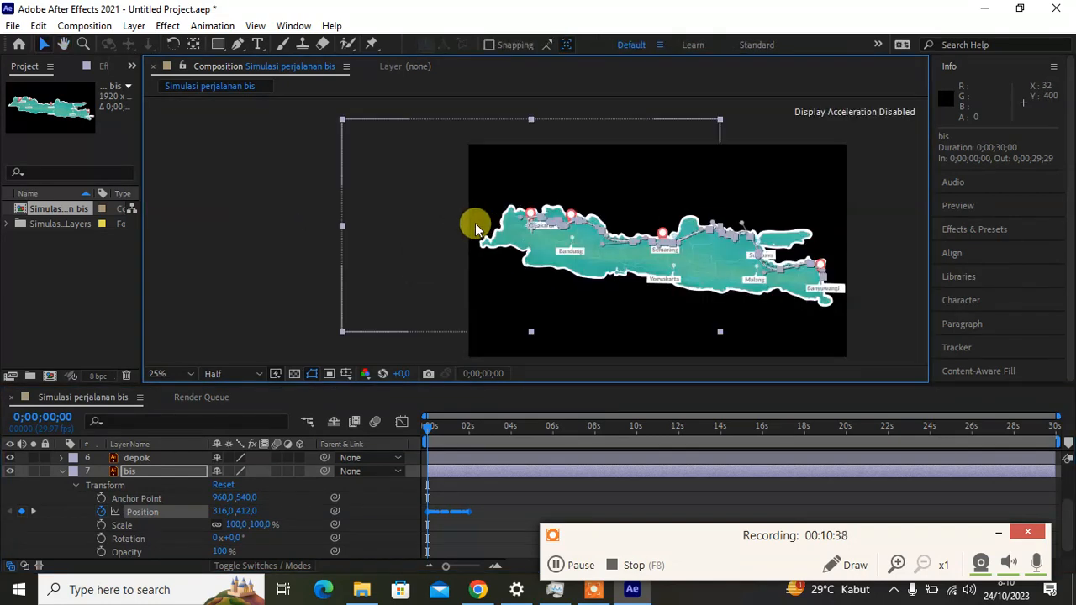
{"action": "scroll", "coordinate": [476, 229], "scroll_direction": "up", "scroll_amount": 1}
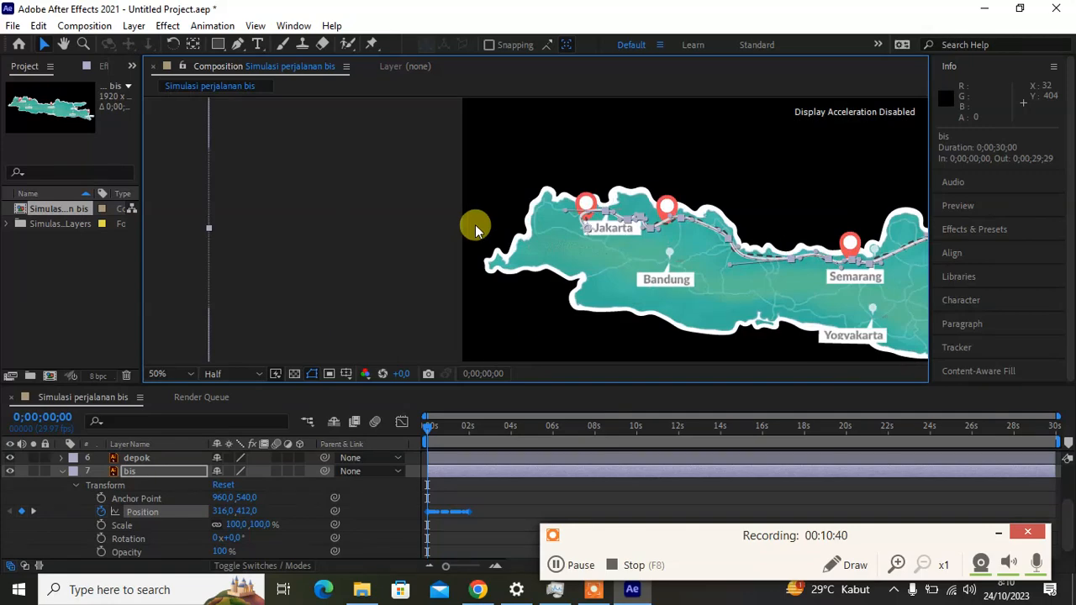
{"action": "scroll", "coordinate": [476, 229], "scroll_direction": "down", "scroll_amount": 1}
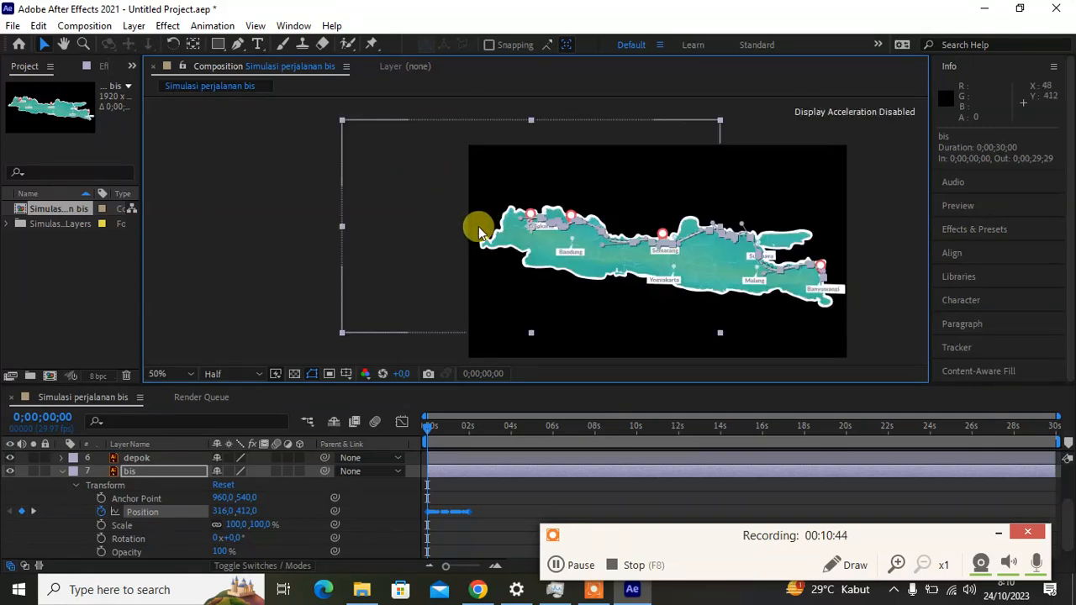
{"action": "scroll", "coordinate": [479, 226], "scroll_direction": "up", "scroll_amount": 4}
{"action": "scroll", "coordinate": [479, 226], "scroll_direction": "down", "scroll_amount": 4}
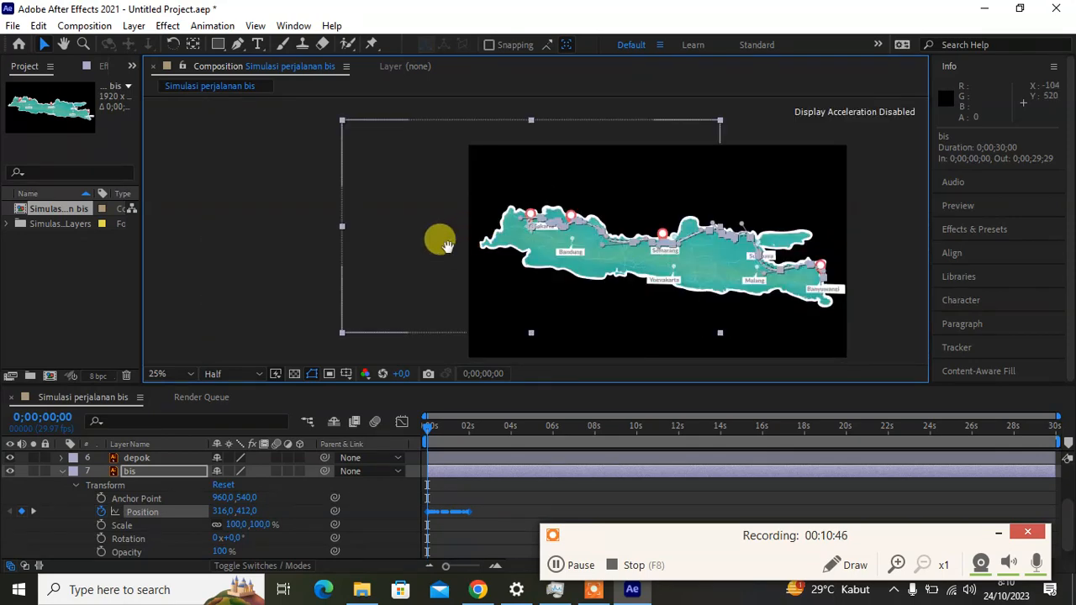
{"action": "key", "text": "space"}
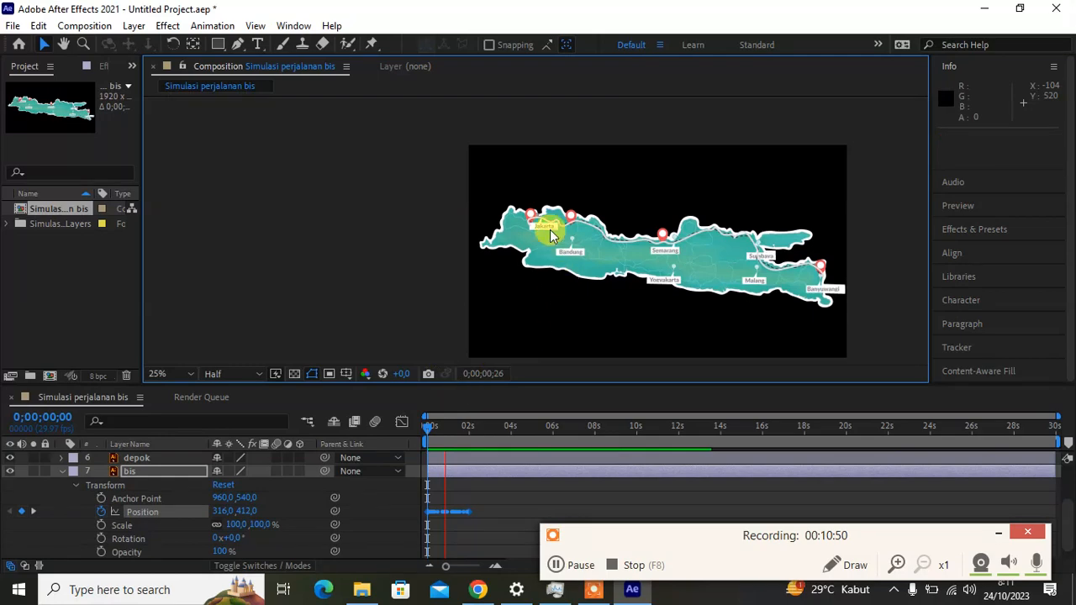
{"action": "left_click", "coordinate": [446, 425]}
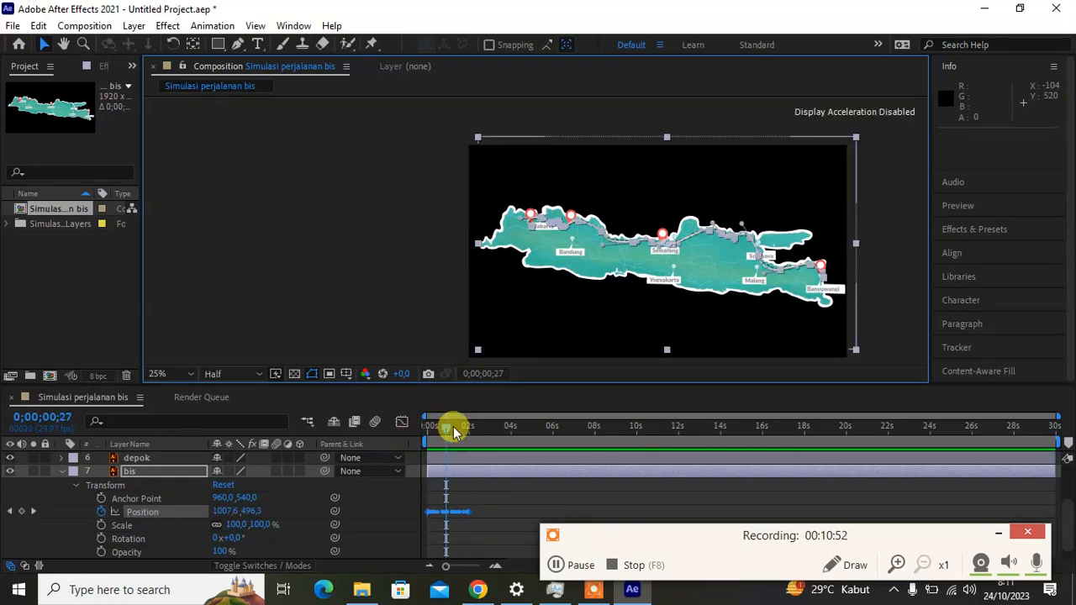
- Return to 0;00;00;00 and undo the keyframes pasted into the bis layer's Position property
{"action": "key", "text": "Home"}
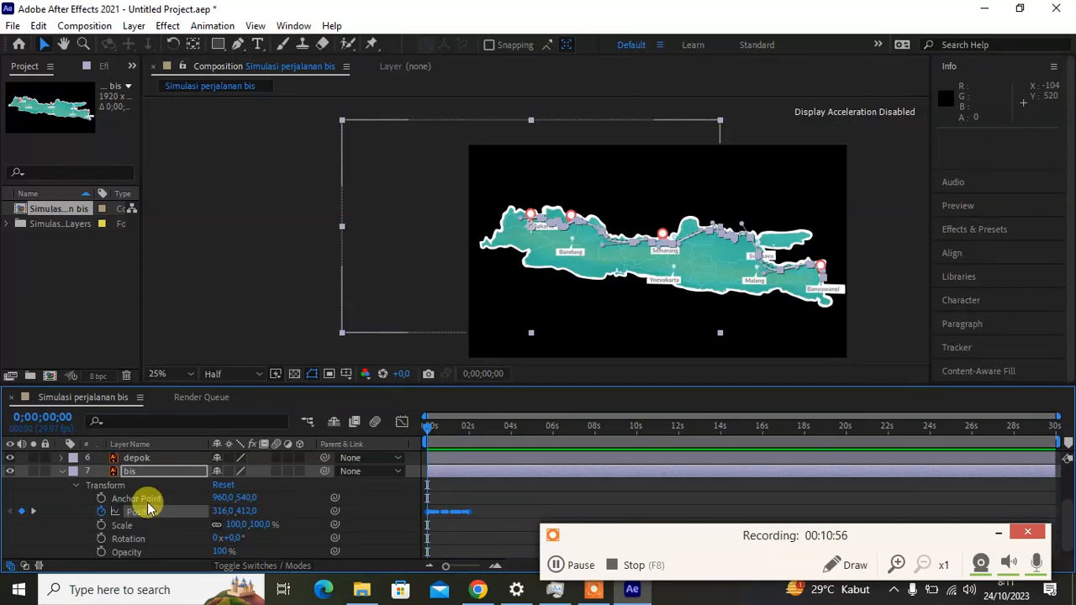
{"action": "left_click", "coordinate": [39, 26]}
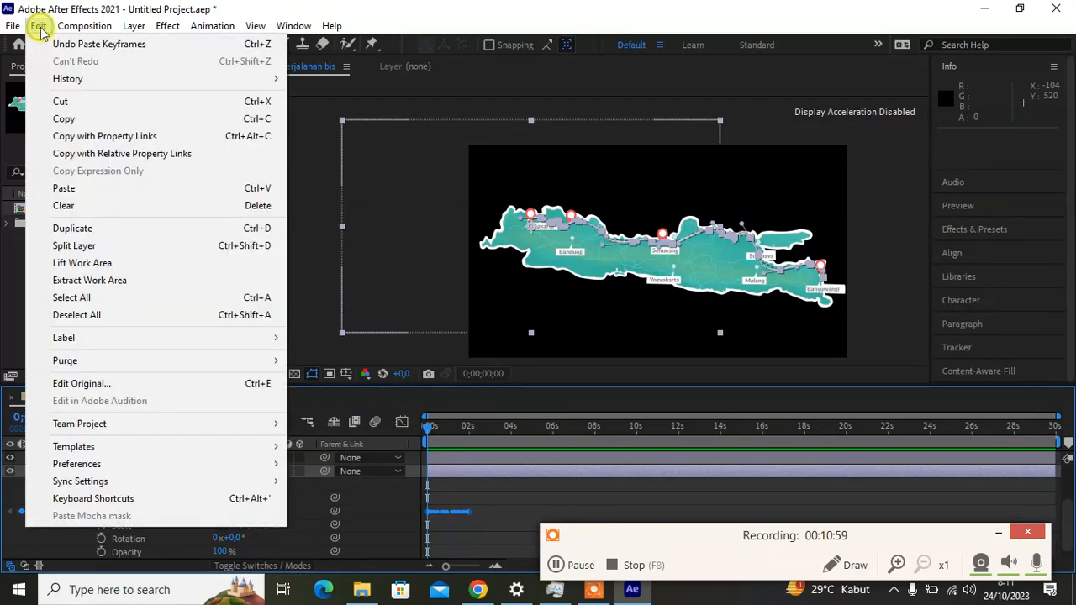
{"action": "left_click", "coordinate": [49, 46]}
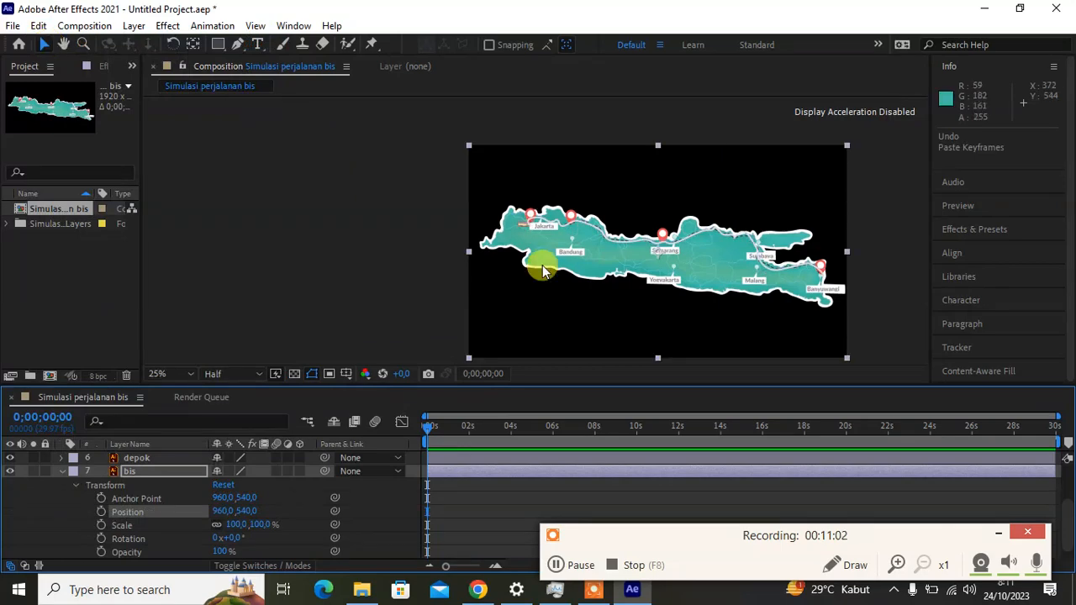
- Move the bis layer's anchor point onto the bus beside the Jakarta label, at about 278, 404, using the Pan Behind tool
{"action": "scroll", "coordinate": [570, 274], "scroll_direction": "up", "scroll_amount": 4}
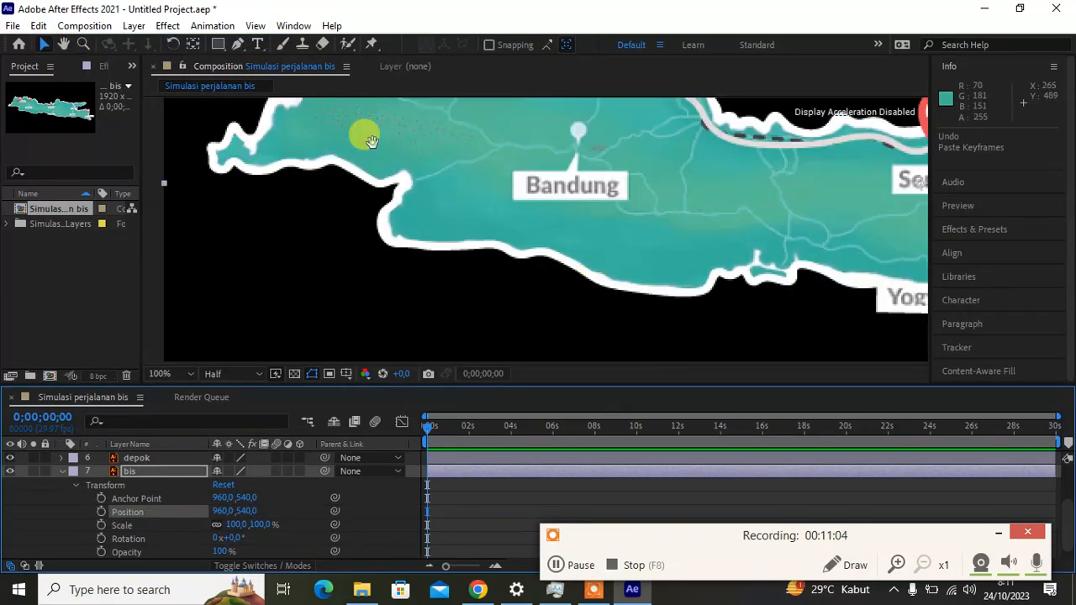
{"action": "key", "text": "h"}
{"action": "left_click_drag", "start_coordinate": [365, 134], "coordinate": [331, 283]}
{"action": "left_click_drag", "start_coordinate": [330, 209], "coordinate": [316, 202]}
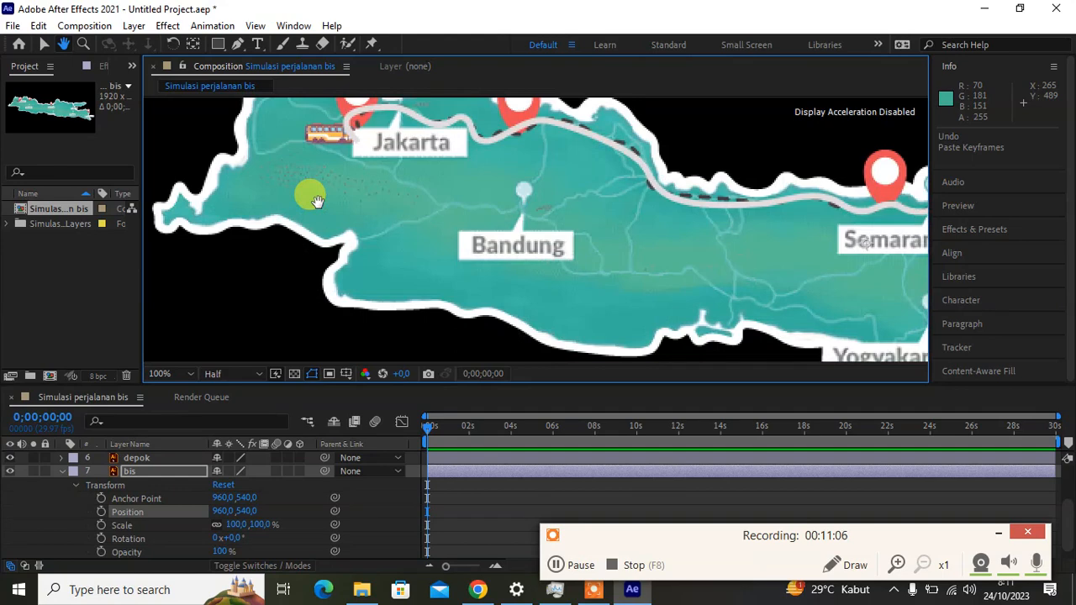
{"action": "key", "text": "v"}
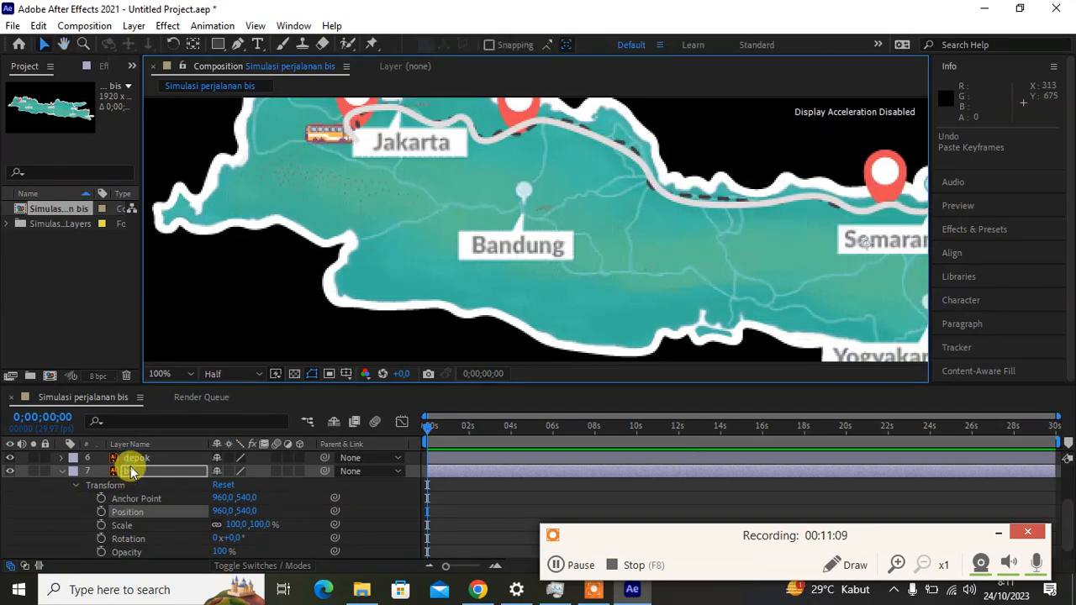
{"action": "left_click", "coordinate": [132, 471]}
{"action": "scroll", "coordinate": [618, 233], "scroll_direction": "down", "scroll_amount": 2}
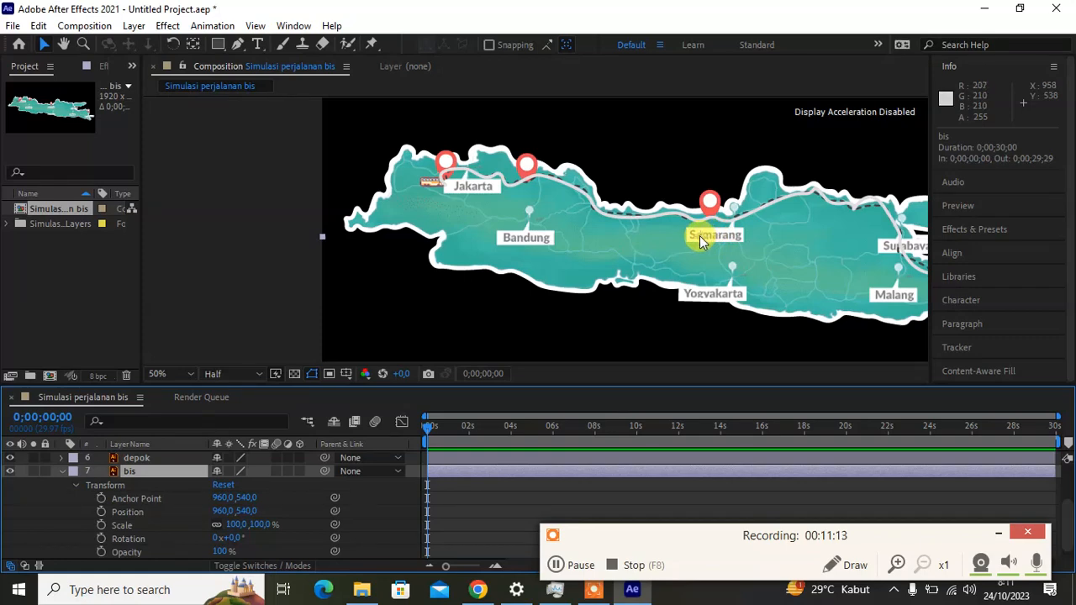
{"action": "left_click", "coordinate": [192, 44]}
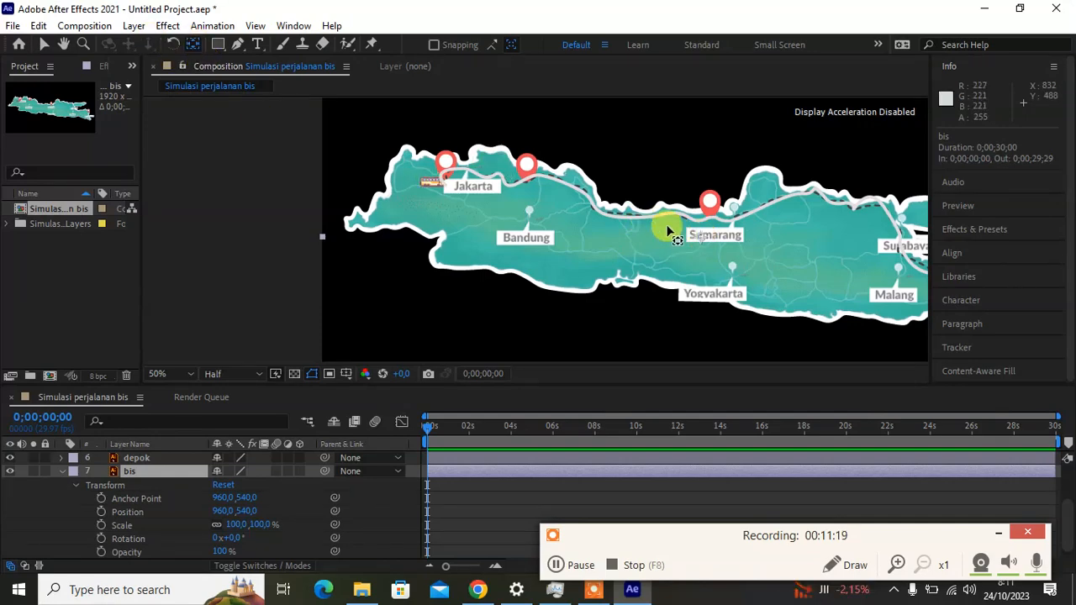
{"action": "left_click_drag", "start_coordinate": [694, 234], "coordinate": [450, 196]}
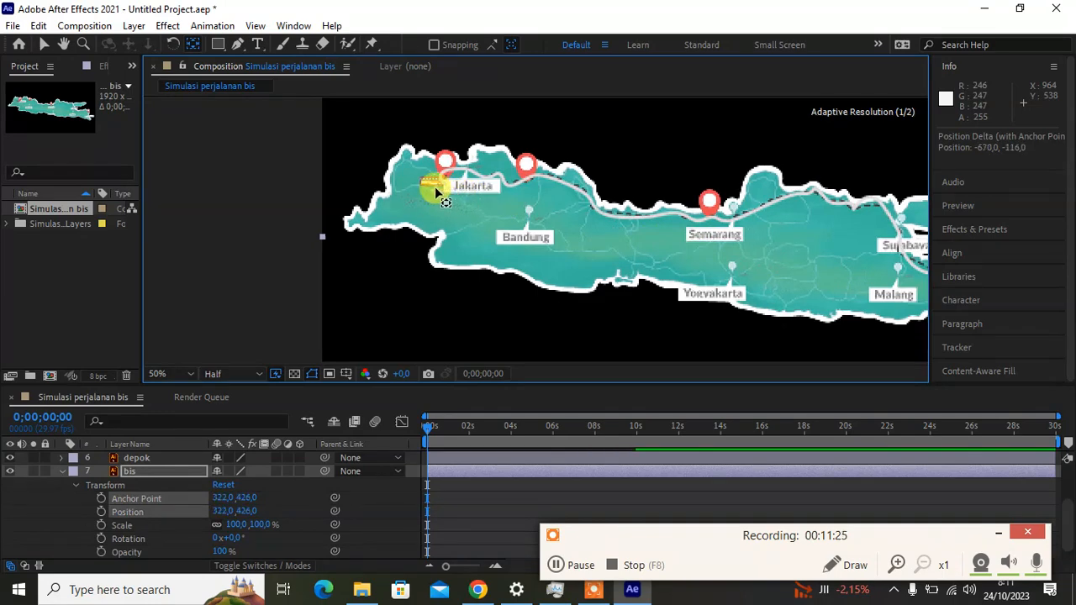
{"action": "left_click_drag", "start_coordinate": [436, 182], "coordinate": [436, 185]}
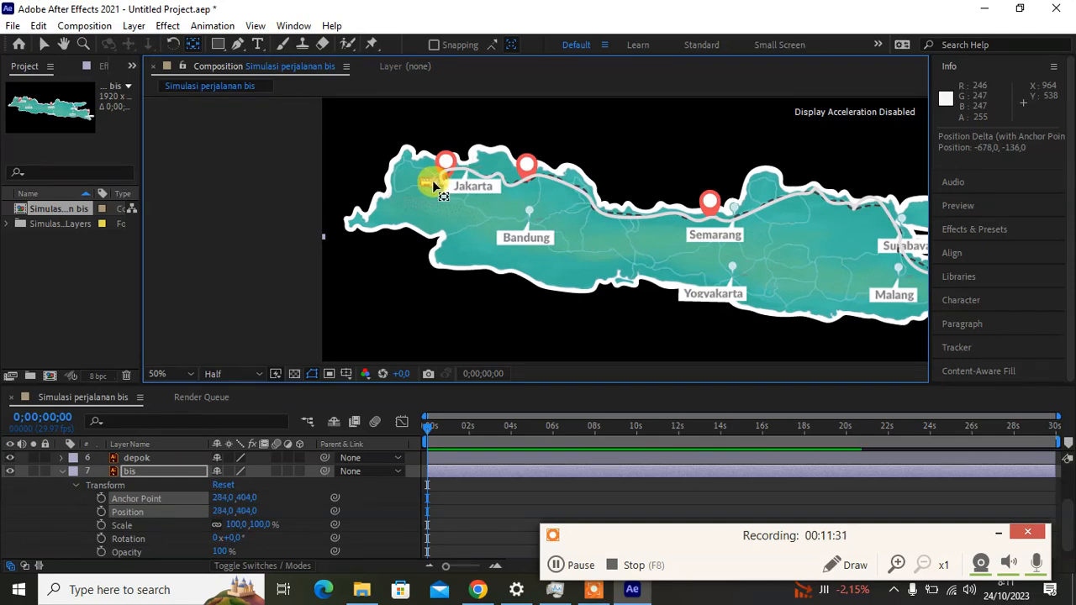
{"action": "left_click_drag", "start_coordinate": [434, 186], "coordinate": [433, 187]}
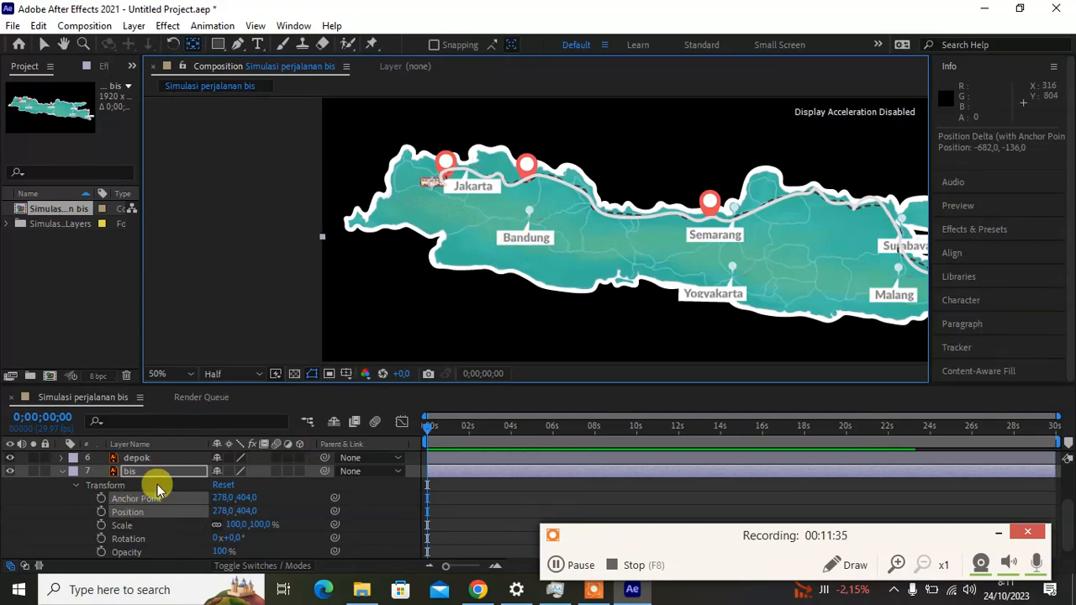
- Paste the copied route path into the bis layer's Position property at 0;00;00;00 and preview the bus motion
{"action": "scroll", "coordinate": [147, 500], "scroll_direction": "up", "scroll_amount": 2}
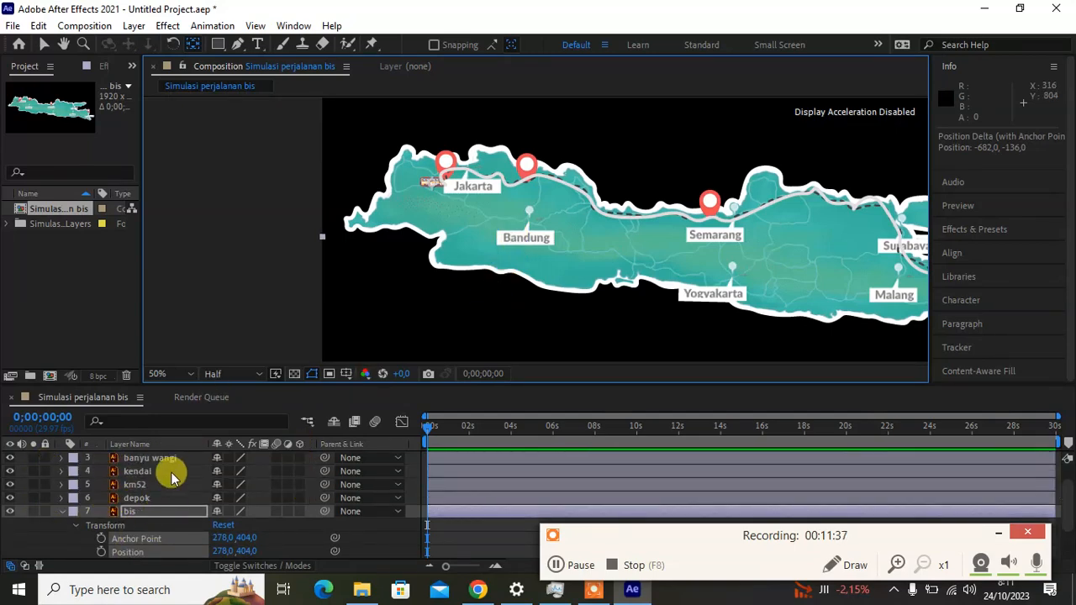
{"action": "scroll", "coordinate": [173, 469], "scroll_direction": "down", "scroll_amount": 3}
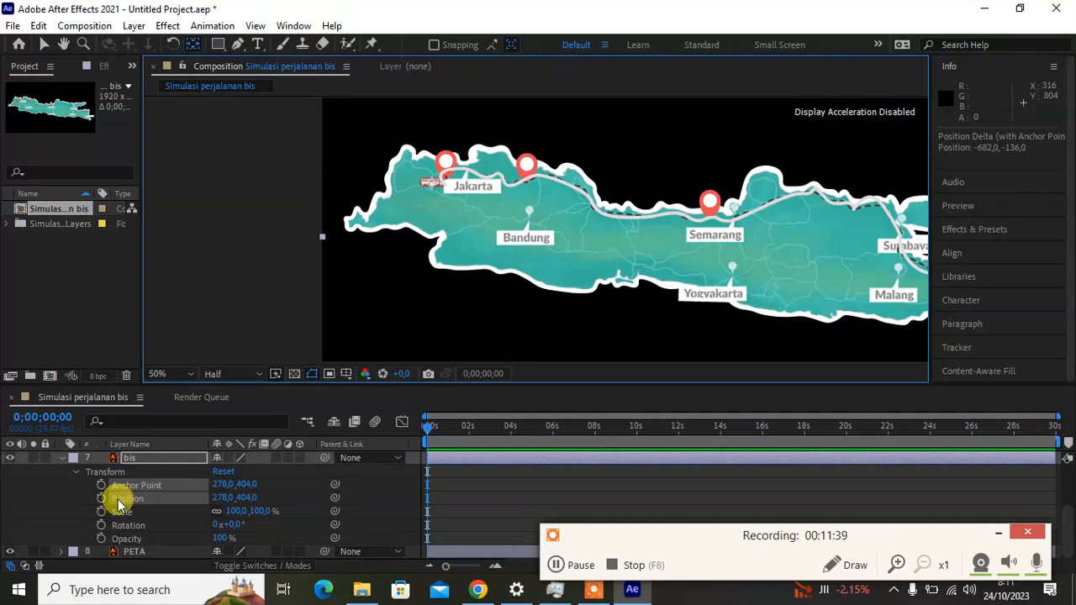
{"action": "left_click", "coordinate": [139, 499]}
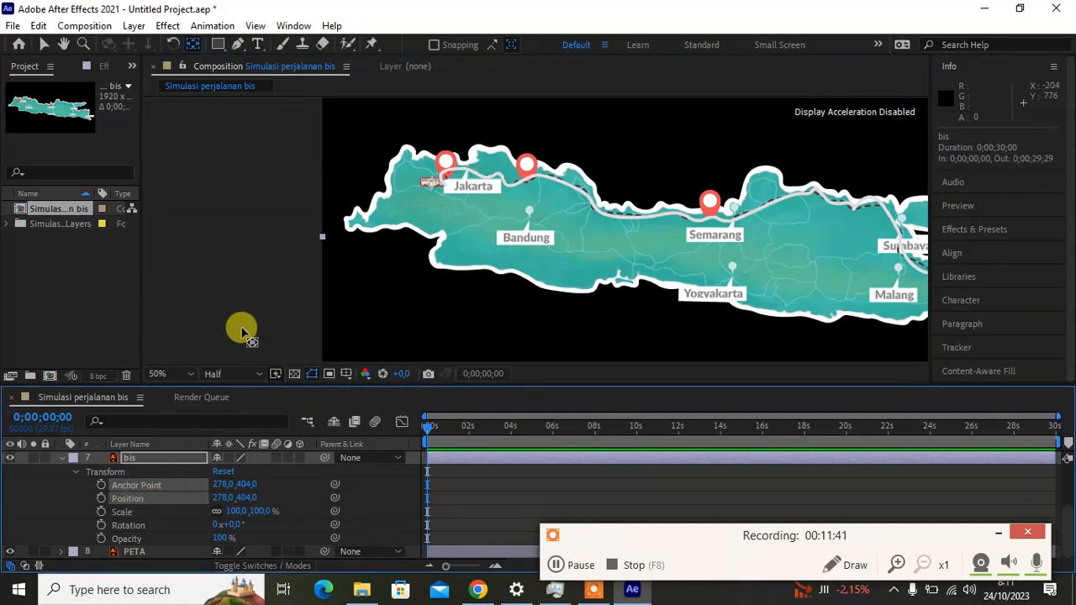
{"action": "left_click", "coordinate": [241, 332]}
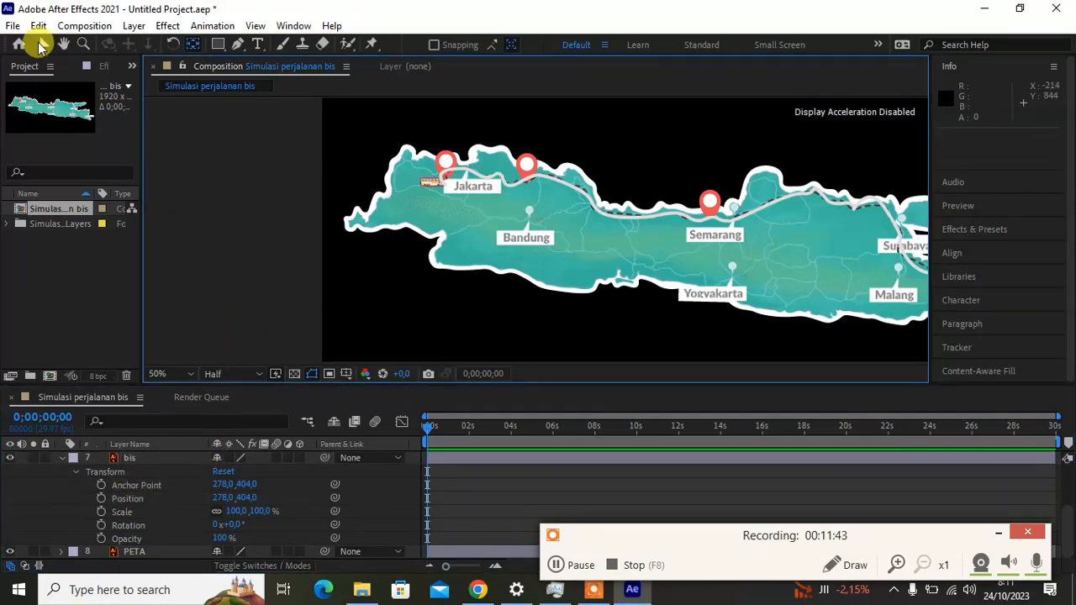
{"action": "left_click", "coordinate": [44, 45]}
{"action": "left_click", "coordinate": [133, 497]}
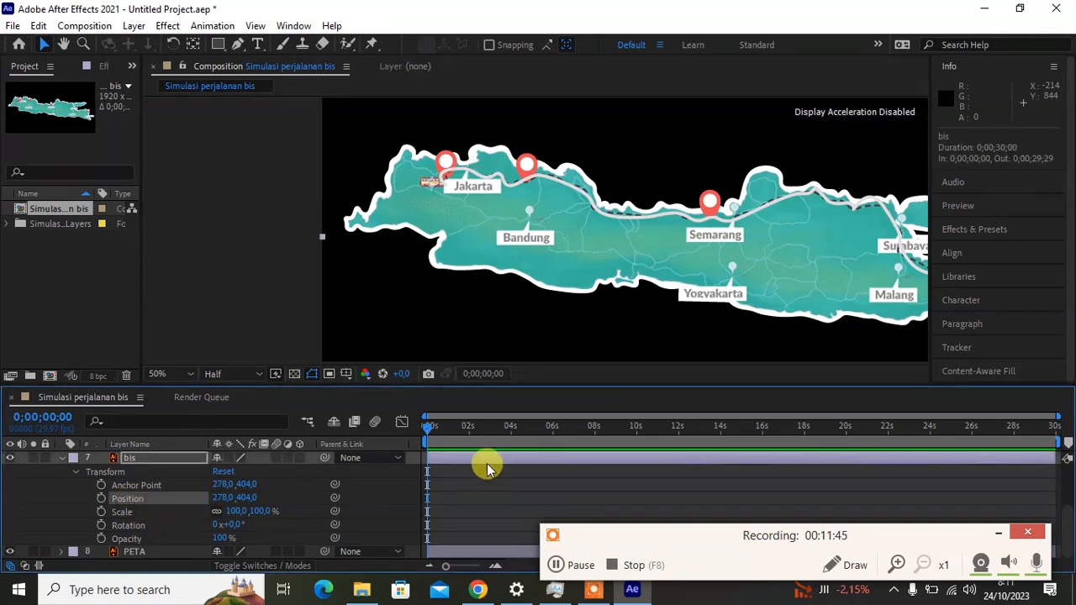
{"action": "left_click", "coordinate": [39, 26]}
{"action": "left_click", "coordinate": [68, 187]}
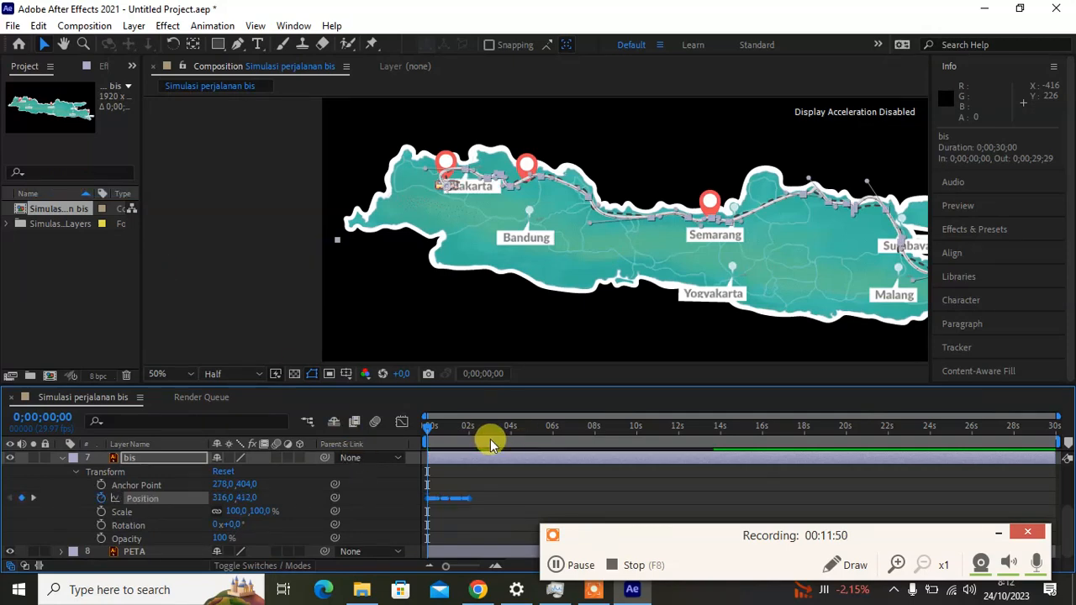
{"action": "key", "text": "space"}
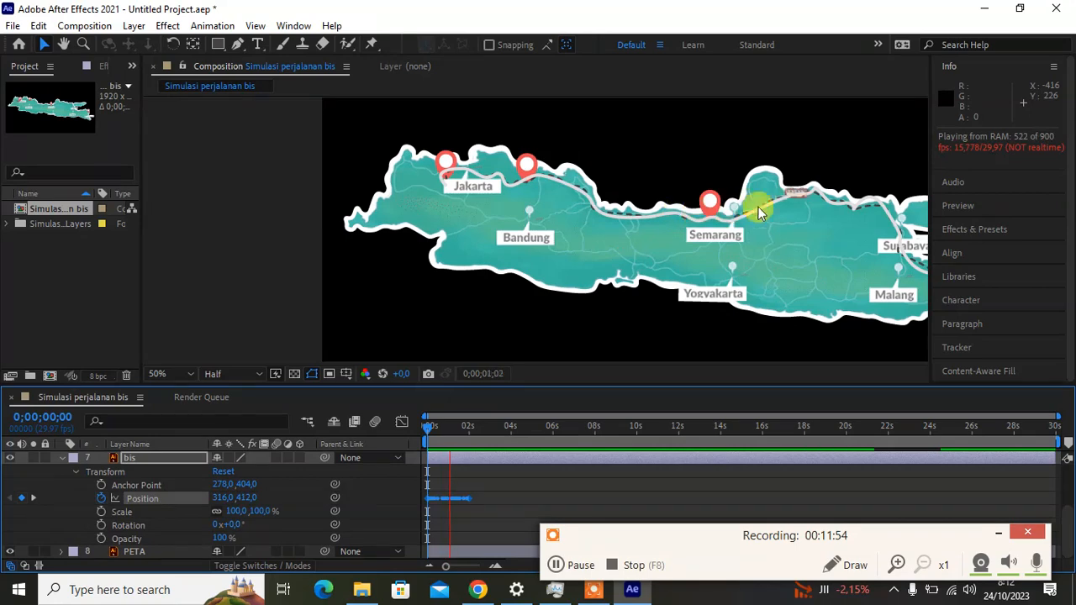
{"action": "key", "text": "space"}
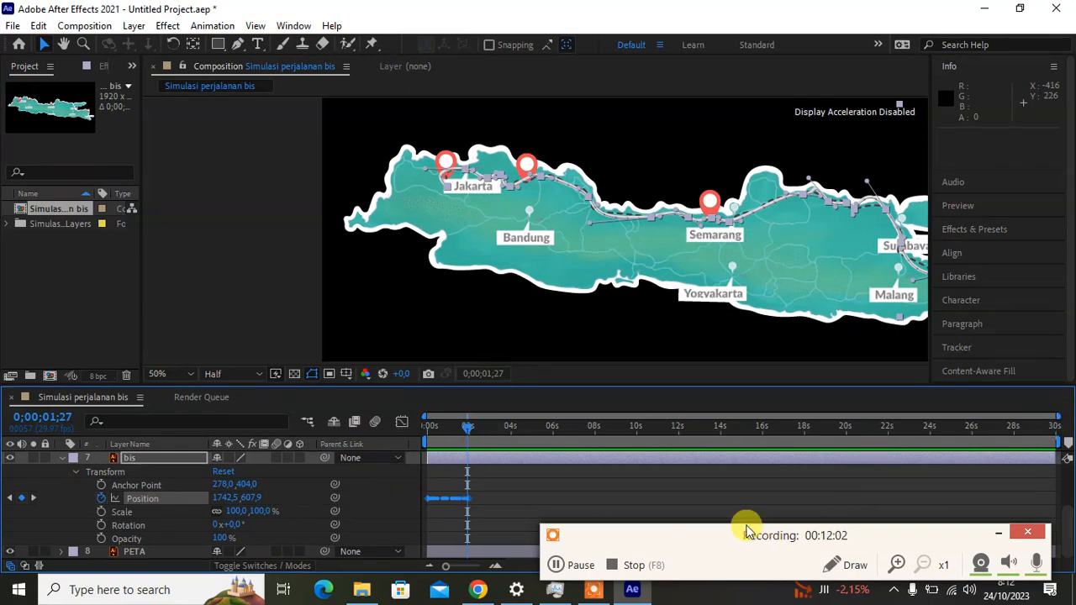
- Stretch the bus journey by moving only the last Position keyframe to 0;00;25;27, and preview it from the start
{"action": "left_click", "coordinate": [473, 504]}
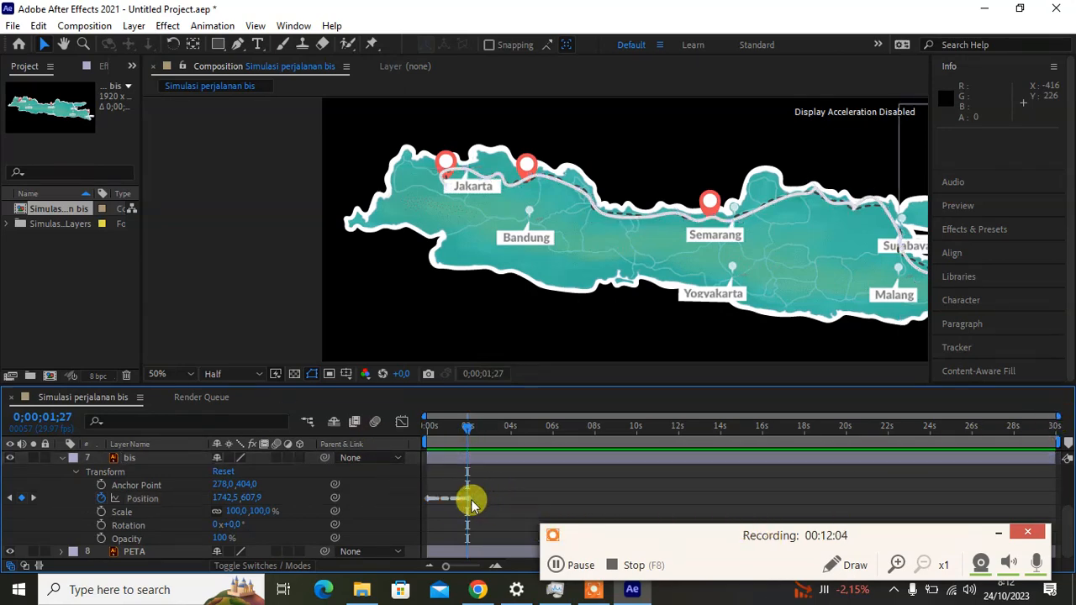
{"action": "left_click", "coordinate": [473, 505]}
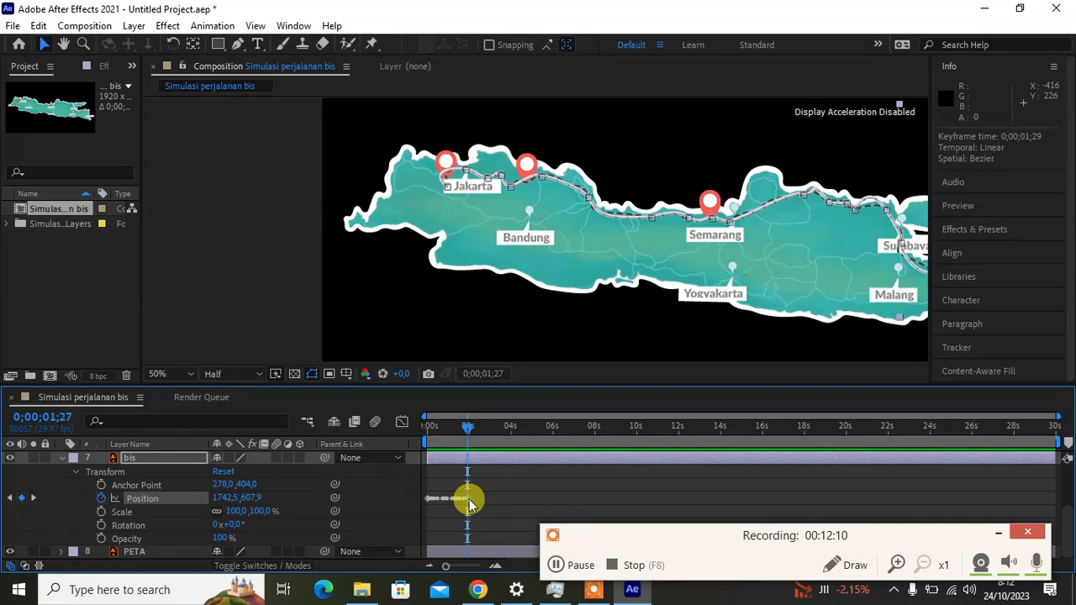
{"action": "left_click_drag", "start_coordinate": [469, 503], "coordinate": [970, 504]}
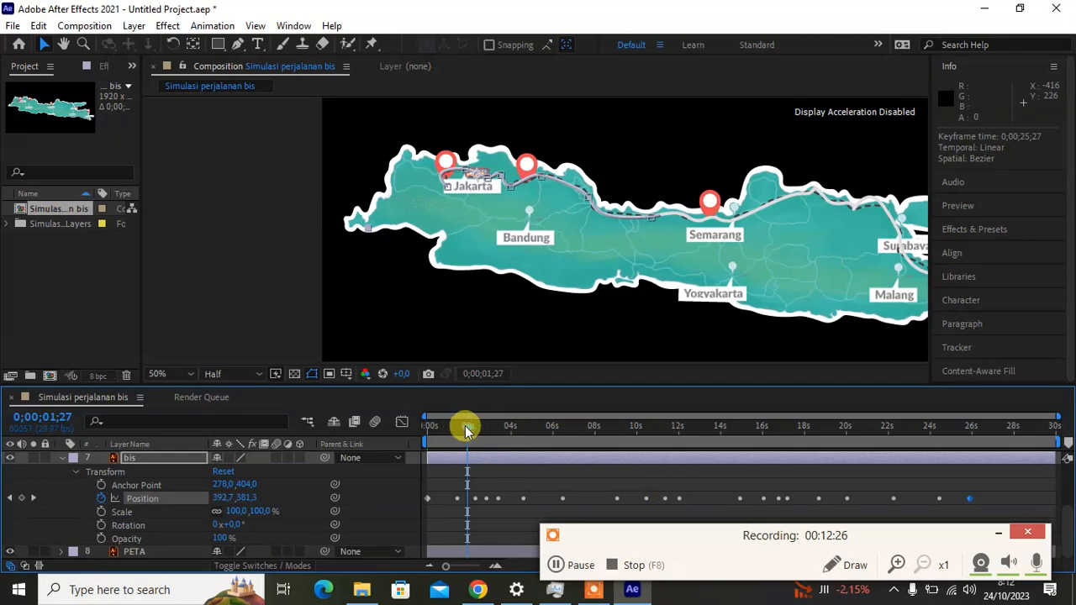
{"action": "left_click_drag", "start_coordinate": [466, 426], "coordinate": [381, 428]}
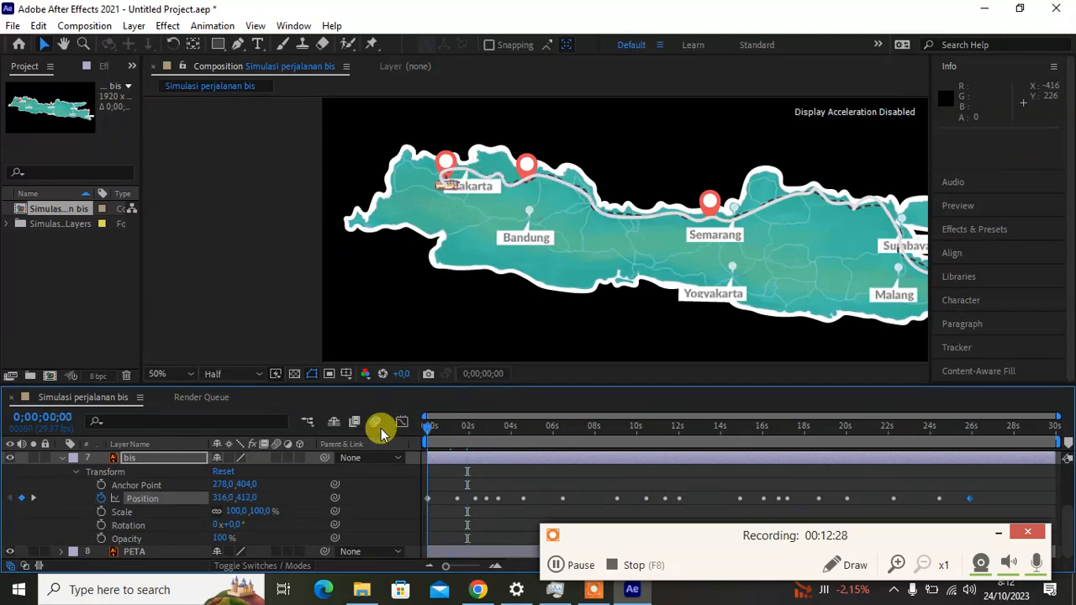
{"action": "key", "text": "space"}
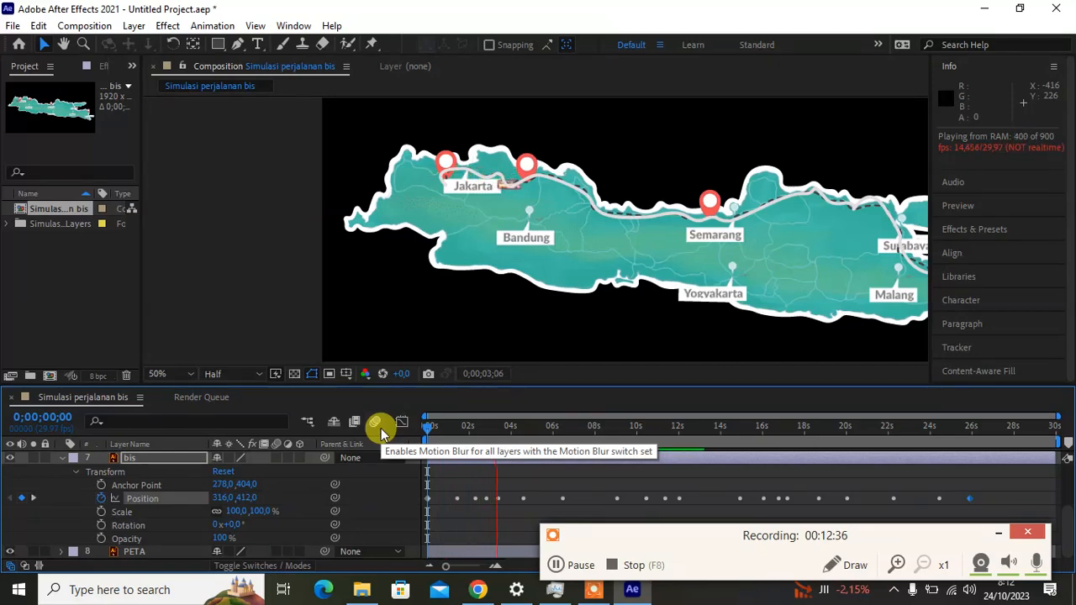
{"action": "left_click", "coordinate": [551, 199]}
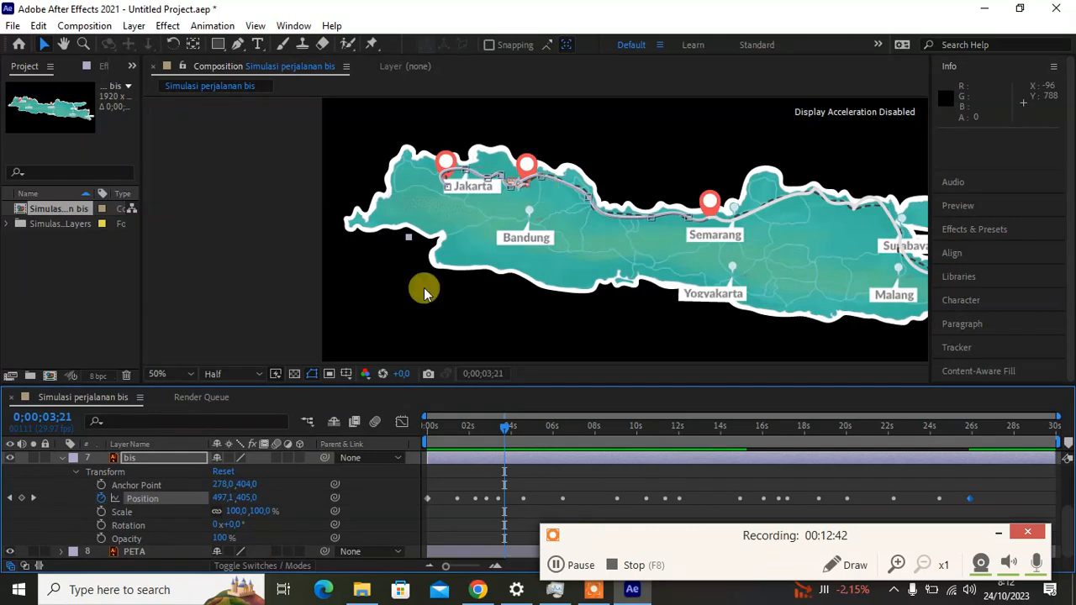
- Set the bis layer's Auto-Orientation to Orient Along Path
{"action": "right_click", "coordinate": [135, 455]}
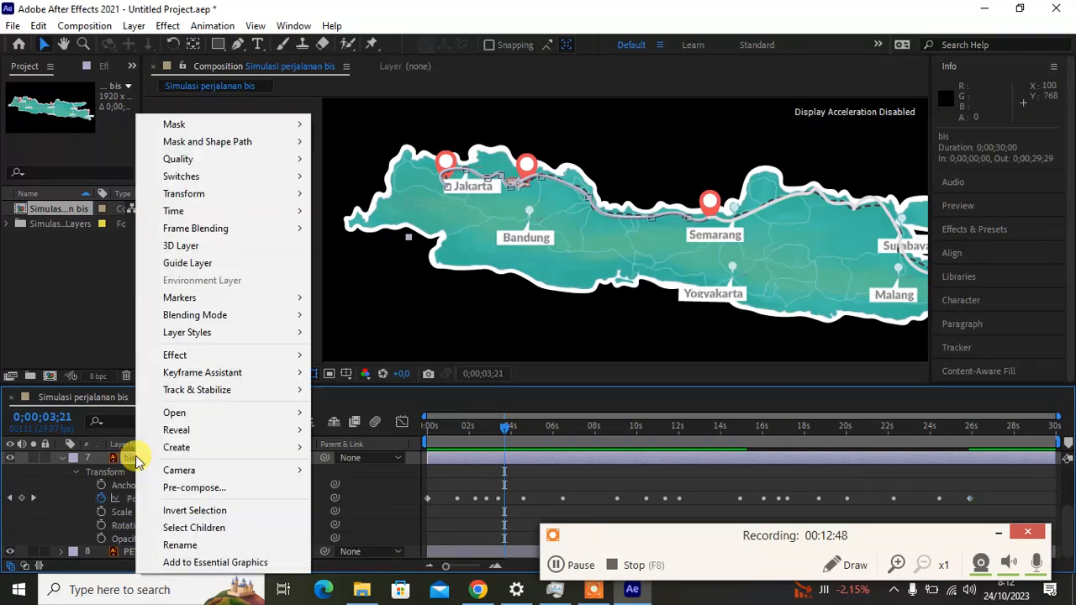
{"action": "mouse_move", "coordinate": [223, 200]}
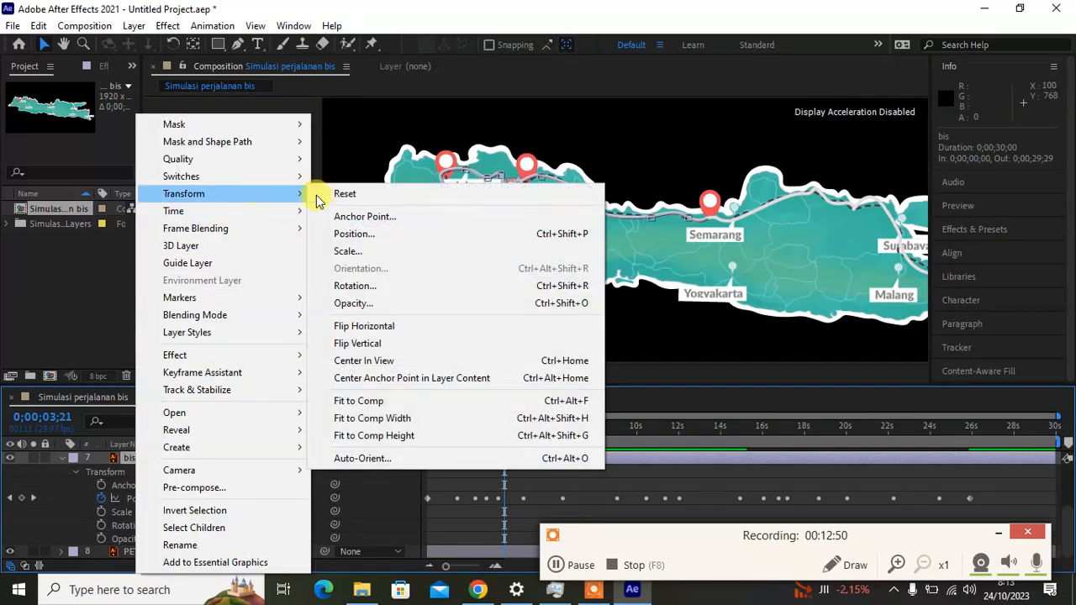
{"action": "left_click", "coordinate": [362, 459]}
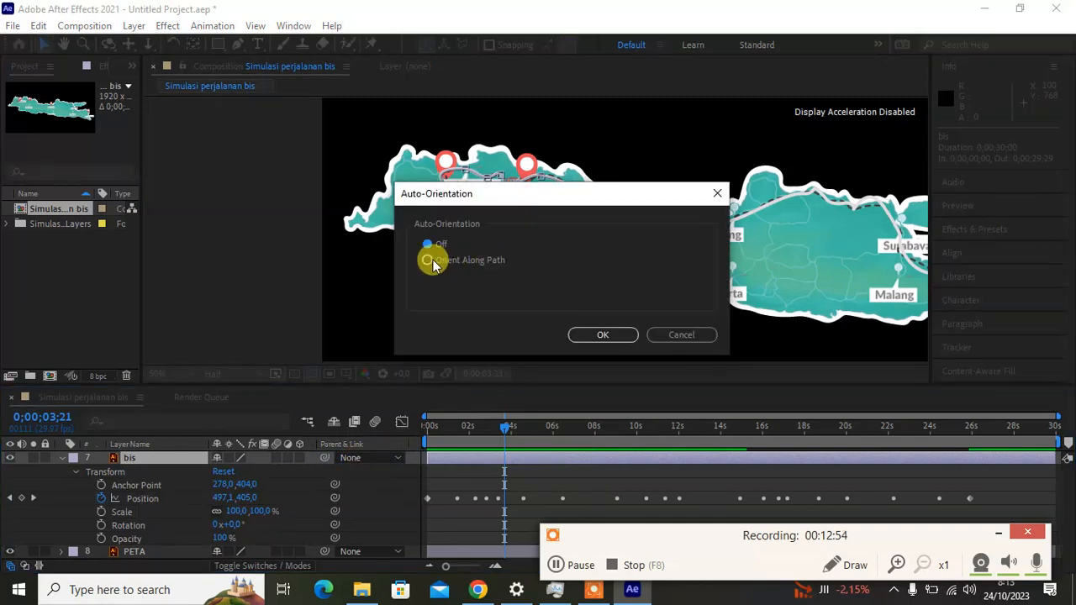
{"action": "left_click", "coordinate": [433, 260]}
{"action": "left_click", "coordinate": [587, 334]}
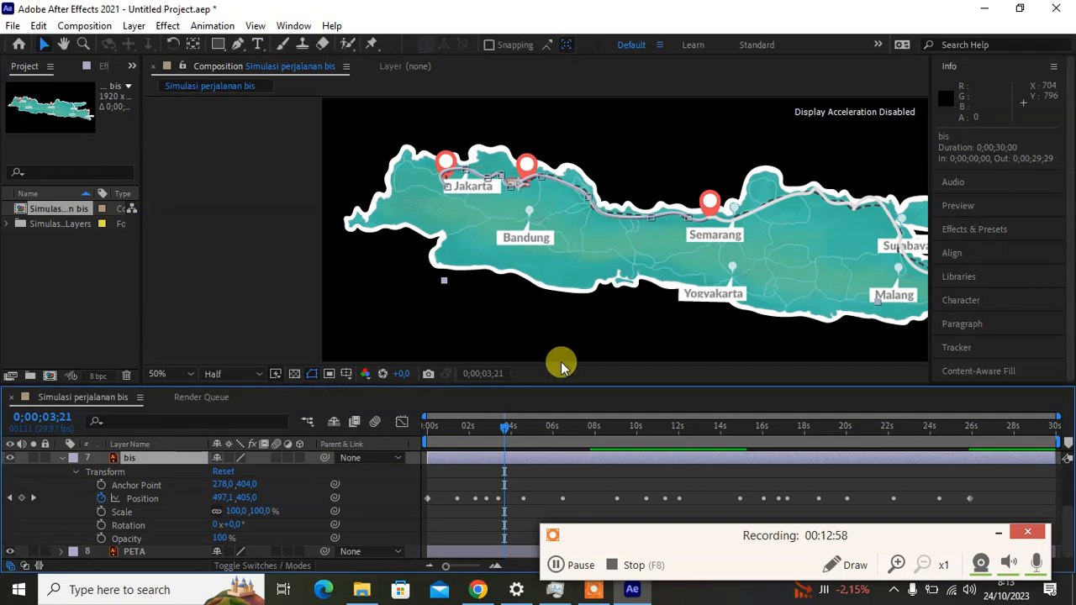
- Preview the bus turning along the route from 0;00;00;00 to 0;00;05;01
{"action": "left_click_drag", "start_coordinate": [501, 431], "coordinate": [403, 426]}
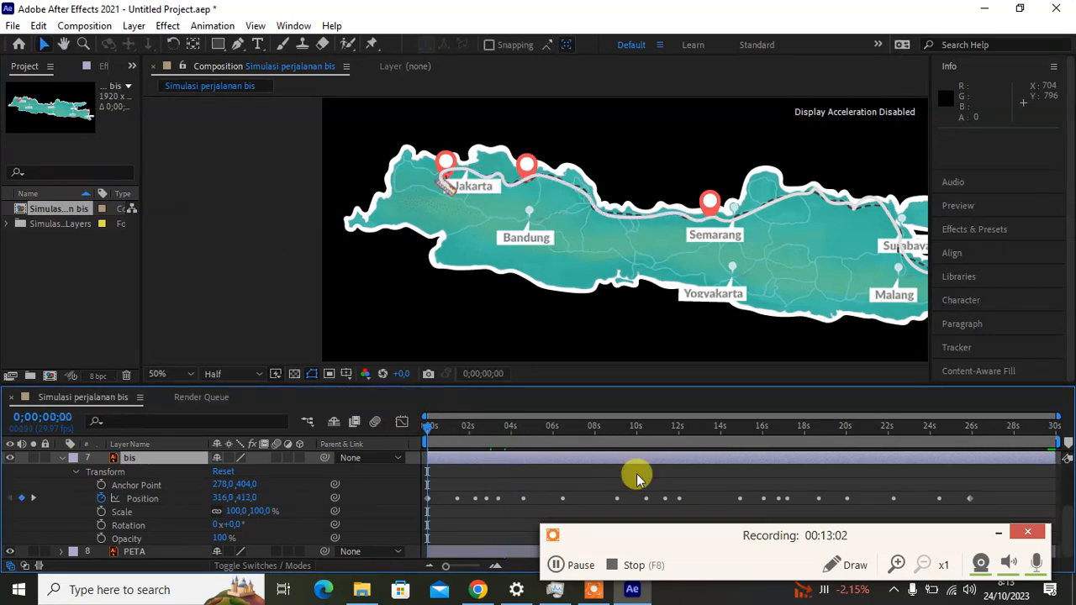
{"action": "key", "text": "space"}
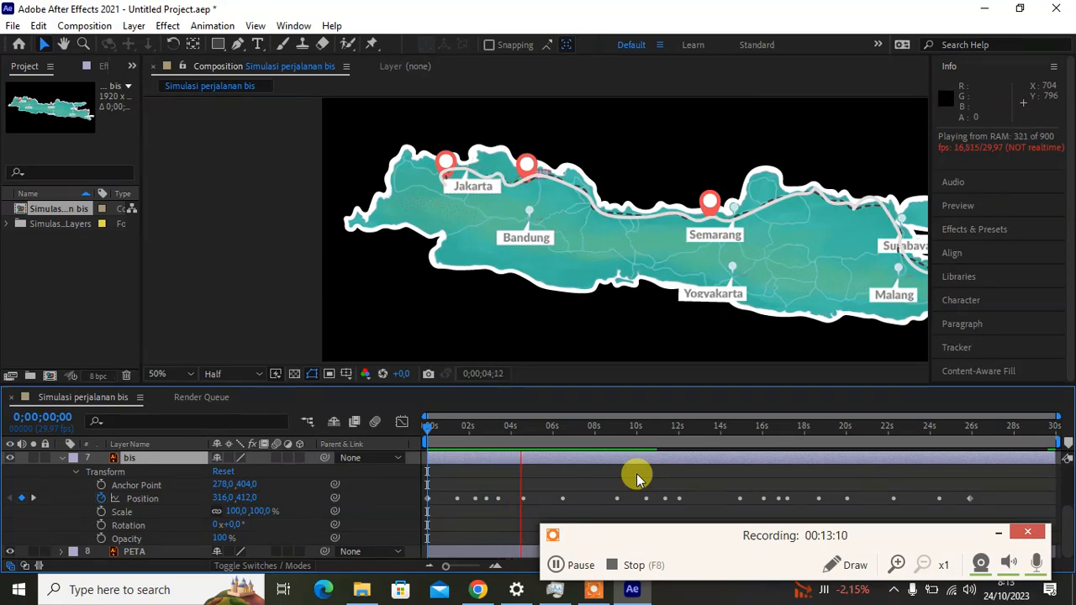
{"action": "key", "text": "space"}
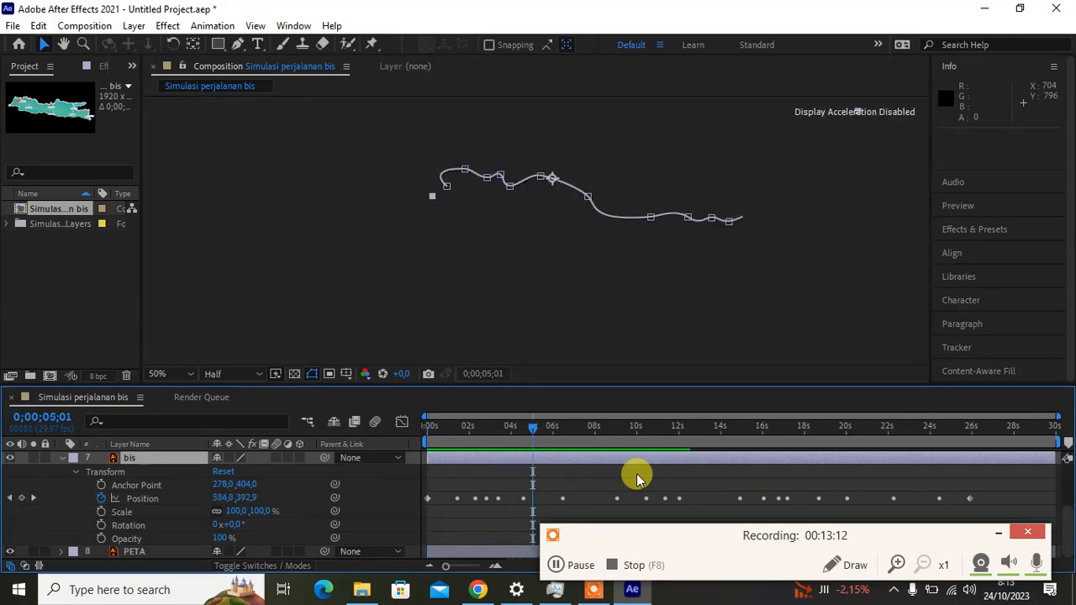
{"action": "left_click", "coordinate": [557, 566]}
{"action": "left_click", "coordinate": [558, 566]}
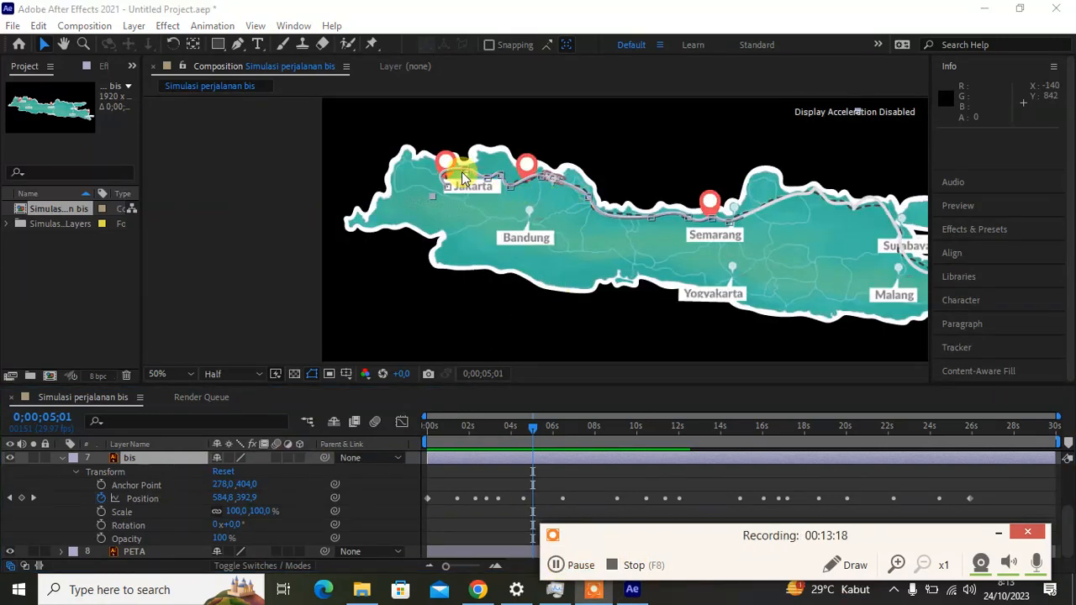
- Collapse the bis layer's properties and move the layer directly below Shape Layer 1, above jalan
{"action": "left_click", "coordinate": [61, 459]}
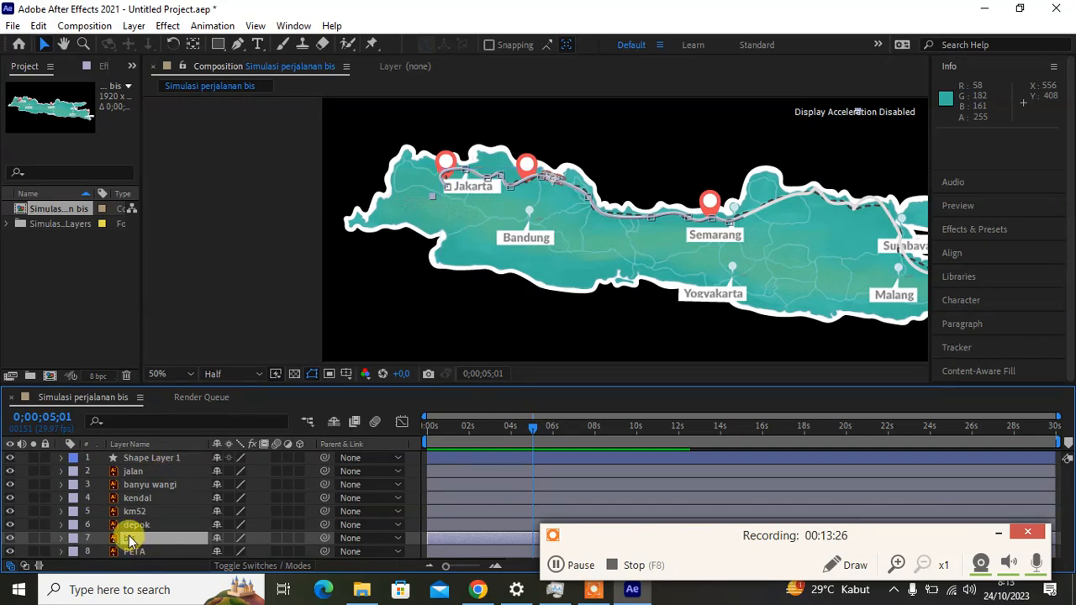
{"action": "left_click_drag", "start_coordinate": [129, 540], "coordinate": [126, 461]}
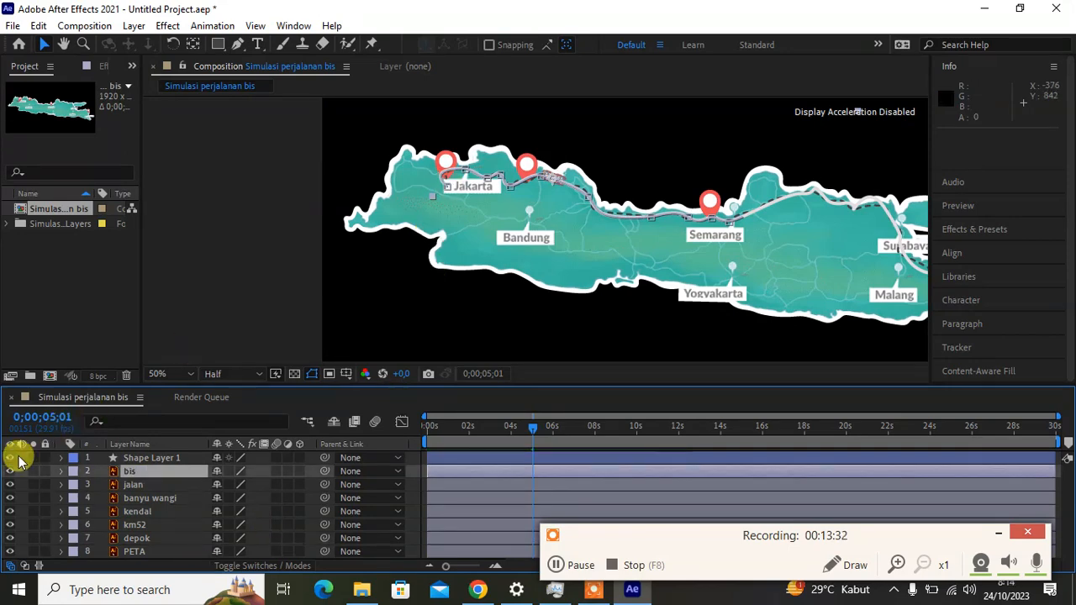
- Set the stroke of Shape Layer 1 to None so the traced route line is hidden
{"action": "left_click", "coordinate": [124, 459]}
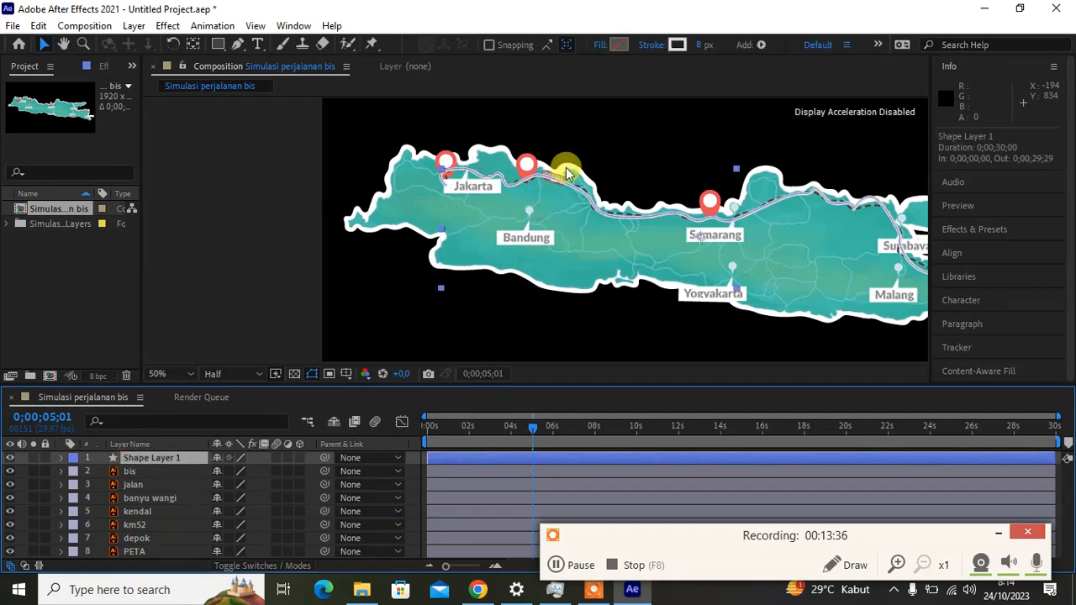
{"action": "left_click", "coordinate": [652, 46]}
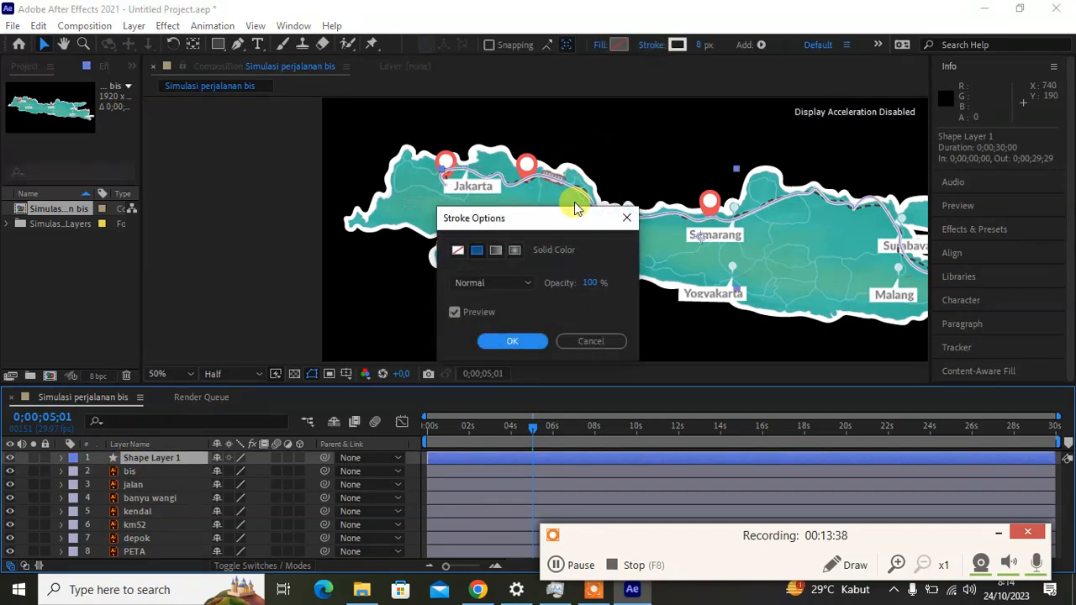
{"action": "left_click", "coordinate": [457, 250]}
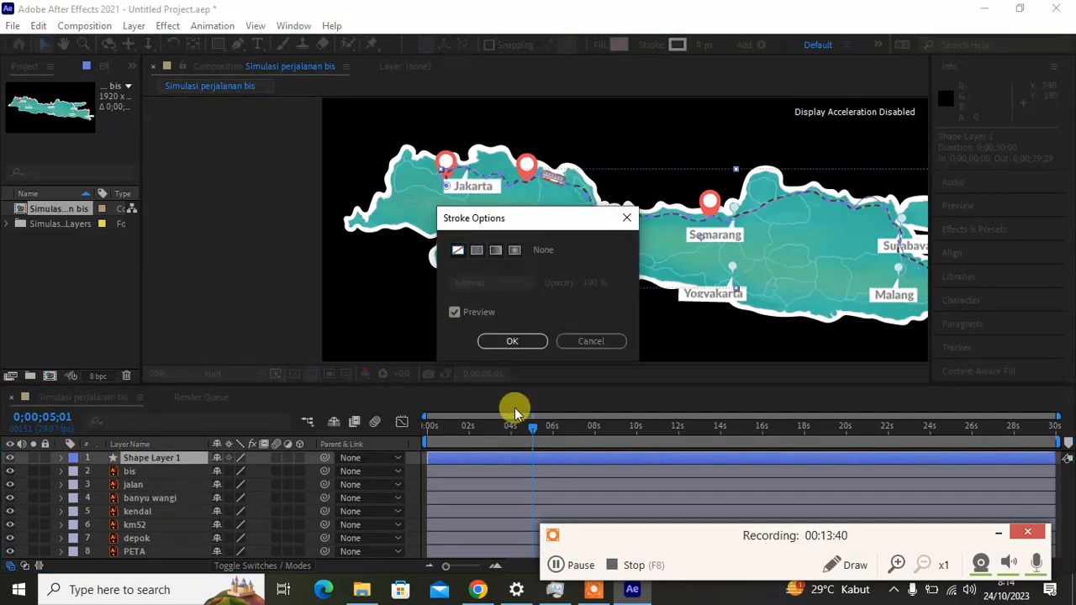
{"action": "left_click", "coordinate": [519, 342]}
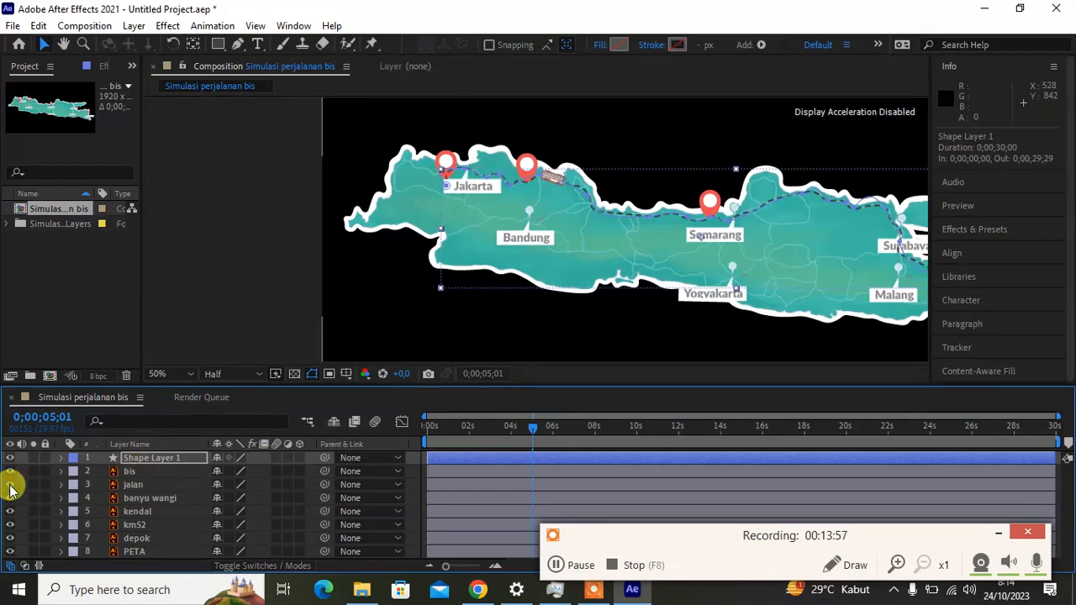
- Apply the Linear Wipe transition effect to the jalan layer
{"action": "left_click", "coordinate": [131, 488]}
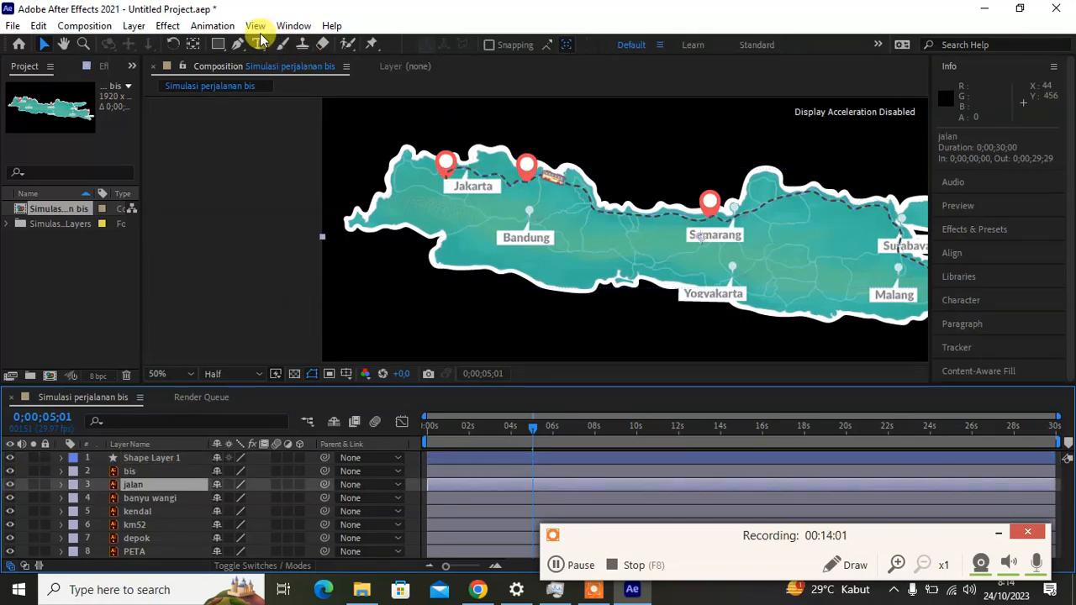
{"action": "left_click", "coordinate": [167, 26]}
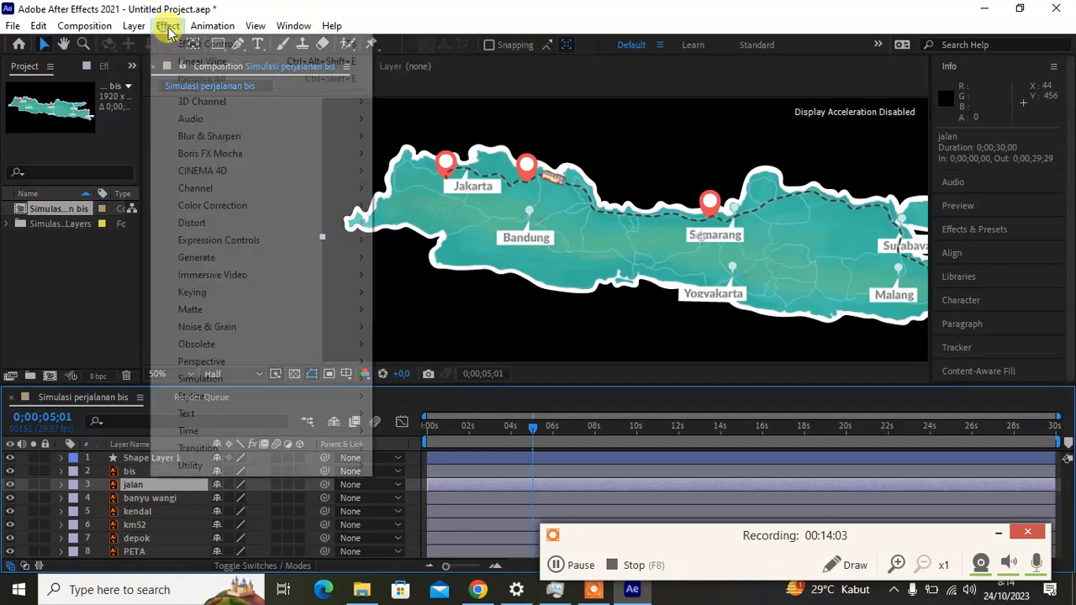
{"action": "mouse_move", "coordinate": [224, 450]}
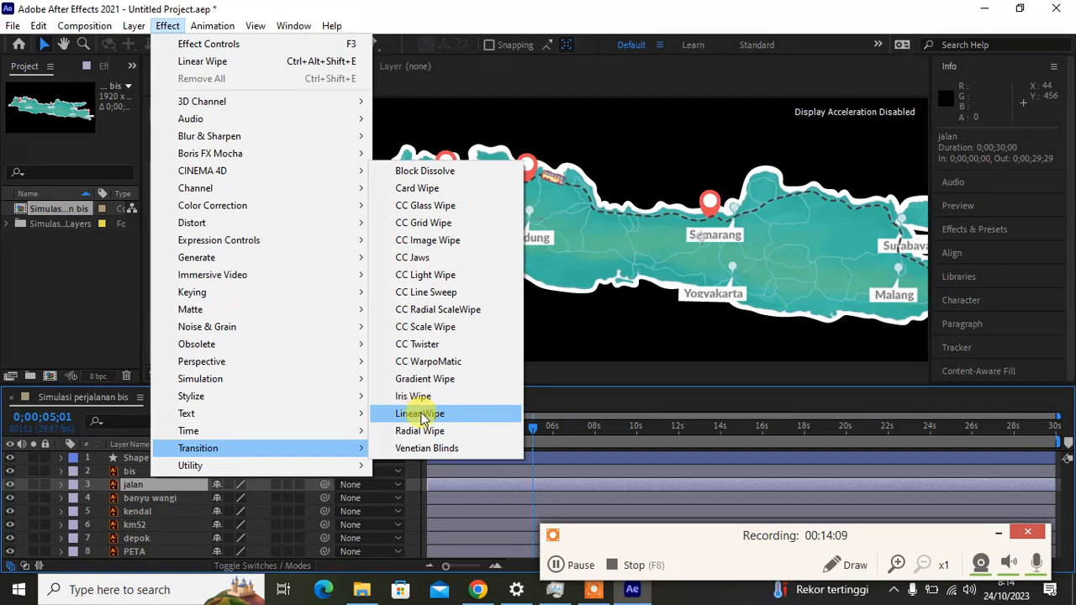
{"action": "left_click", "coordinate": [421, 415]}
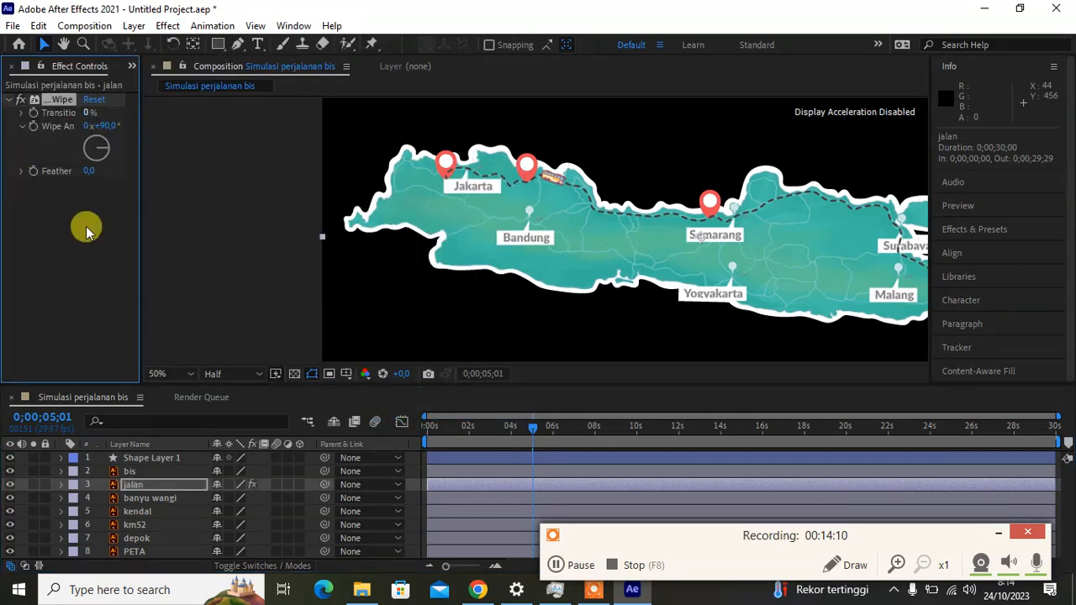
- Bring the whole map into view, try out the Linear Wipe's Transition Completion, and return it to 0%
{"action": "scroll", "coordinate": [370, 294], "scroll_direction": "down", "scroll_amount": 1}
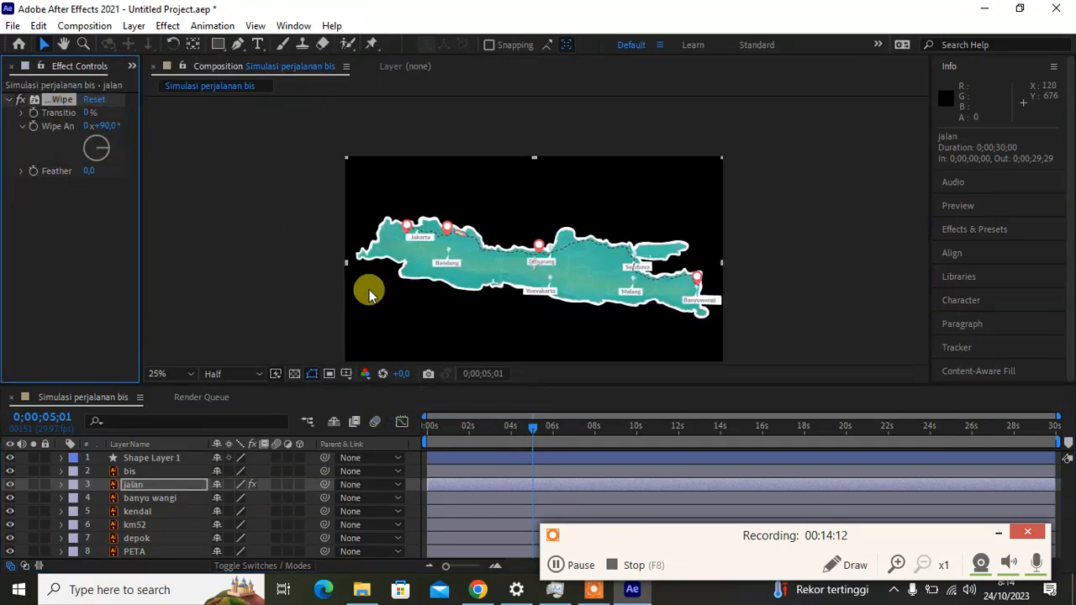
{"action": "scroll", "coordinate": [368, 290], "scroll_direction": "up", "scroll_amount": 1}
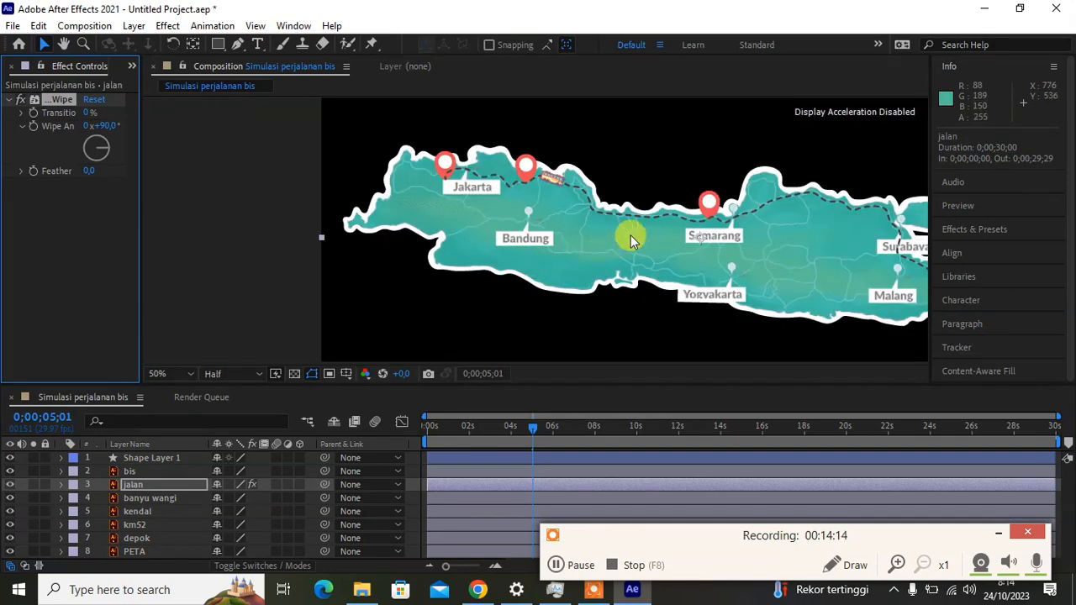
{"action": "left_click_drag", "start_coordinate": [629, 235], "coordinate": [465, 217]}
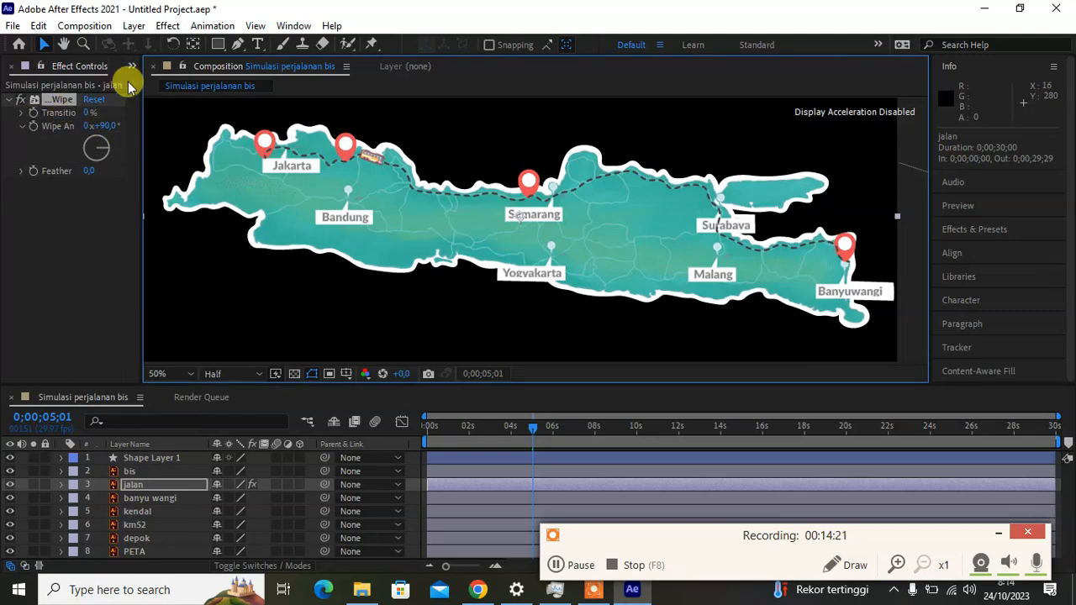
{"action": "left_click_drag", "start_coordinate": [141, 120], "coordinate": [184, 123]}
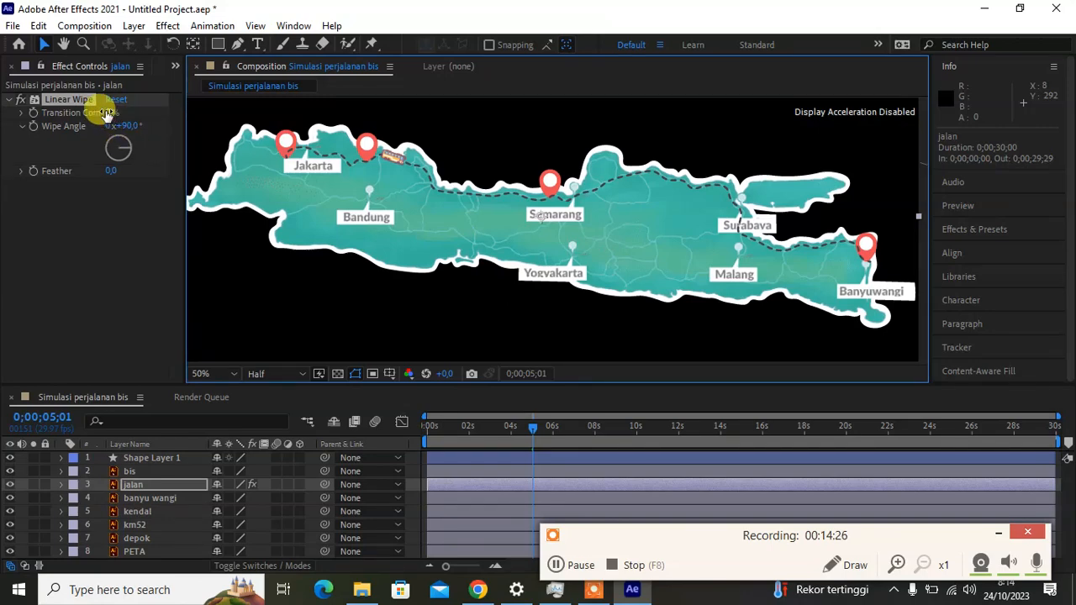
{"action": "mouse_move", "coordinate": [107, 112]}
{"action": "left_mouse_down"}
{"action": "mouse_move", "coordinate": [184, 126]}
{"action": "mouse_move", "coordinate": [90, 107]}
{"action": "left_mouse_up"}
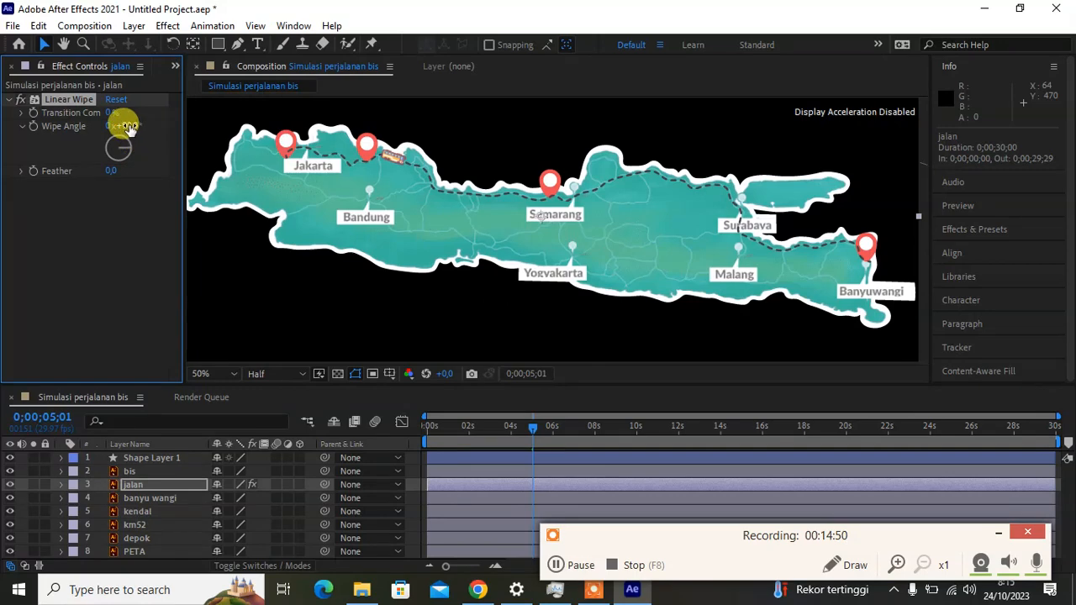
- Set the Linear Wipe's Wipe Angle on the jalan layer to 0x-90°
{"action": "left_click_drag", "start_coordinate": [131, 157], "coordinate": [97, 140]}
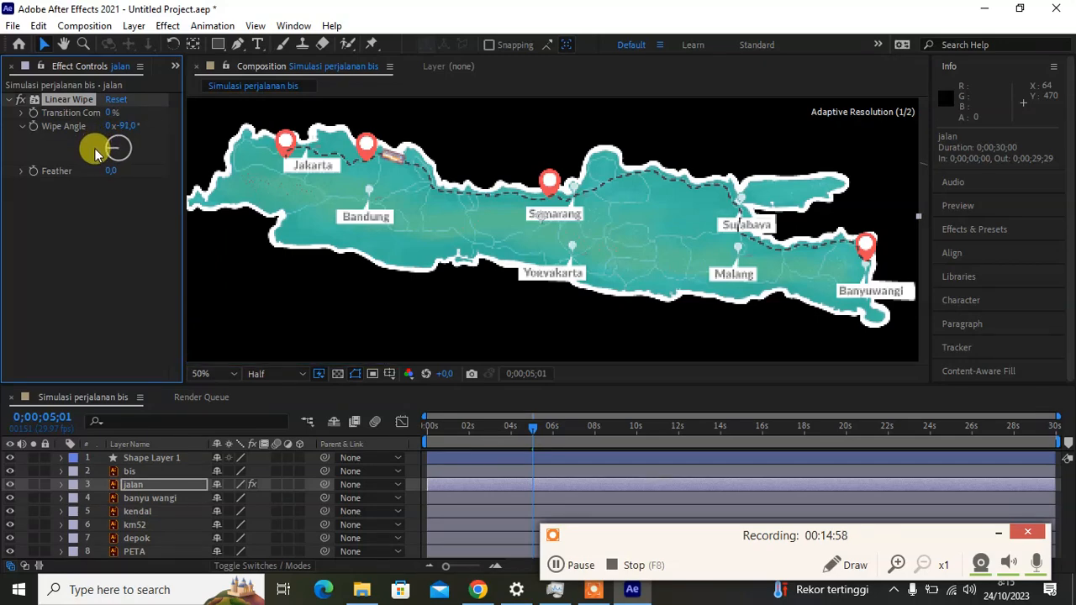
{"action": "left_click_drag", "start_coordinate": [95, 153], "coordinate": [140, 115]}
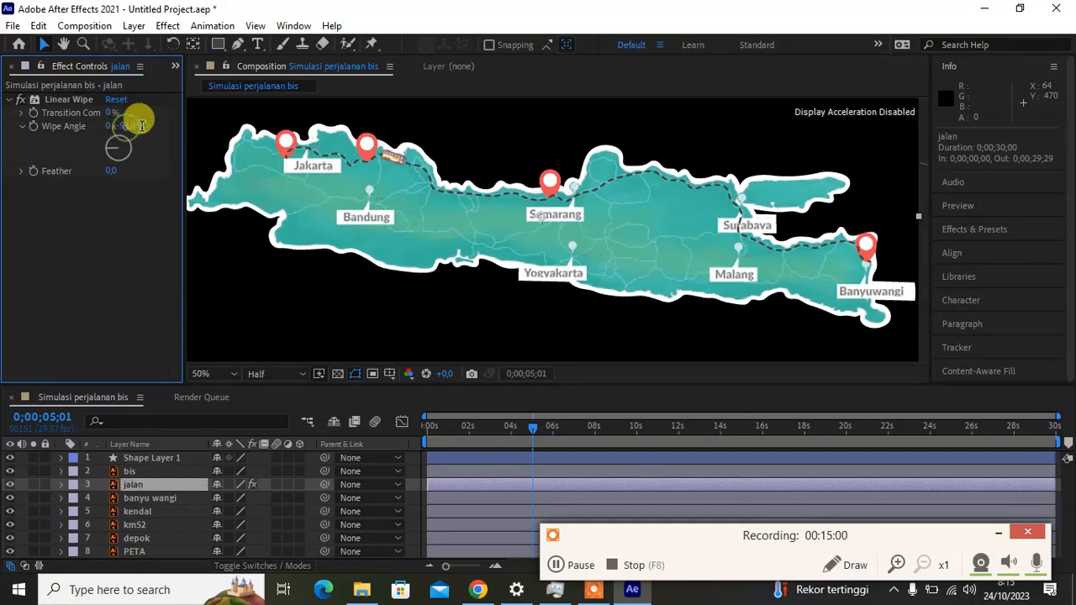
{"action": "left_click", "coordinate": [127, 126]}
{"action": "type", "text": "-0"}
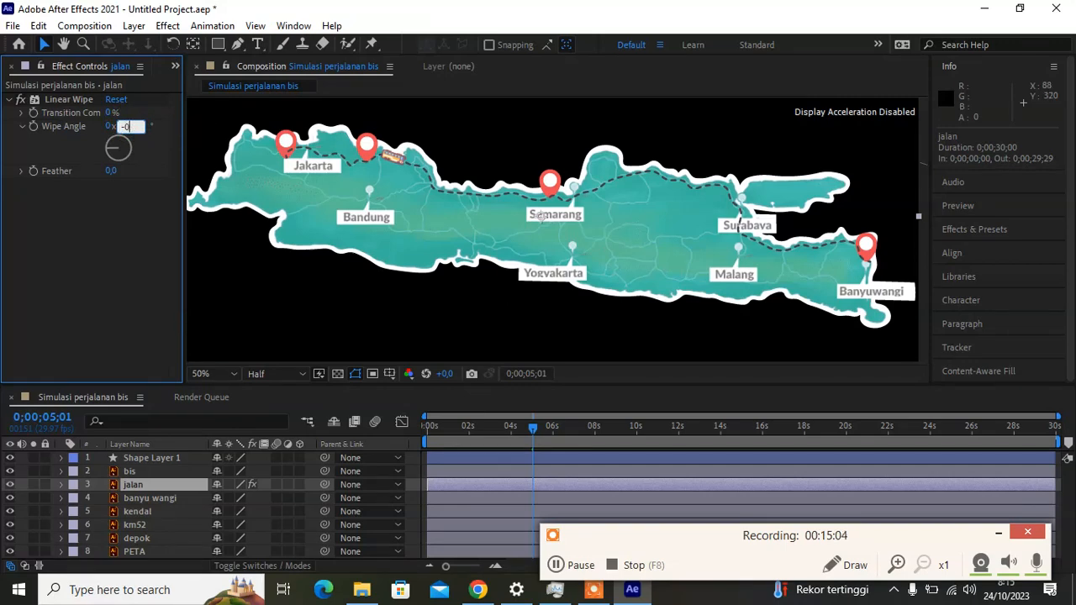
{"action": "key", "text": "BackSpace"}
{"action": "key", "text": "BackSpace"}
{"action": "key", "text": "BackSpace"}
{"action": "type", "text": "90"}
{"action": "left_click", "coordinate": [142, 207]}
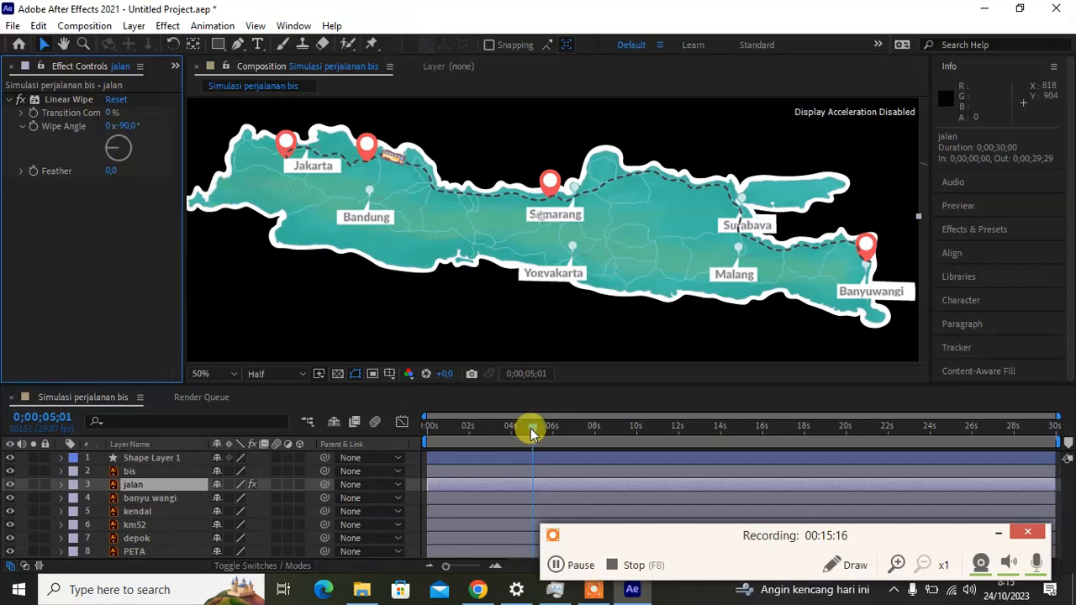
- Start keyframing the jalan layer's Linear Wipe Transition Completion at 0;00;00;00 with a value of 100%
{"action": "left_click_drag", "start_coordinate": [533, 429], "coordinate": [401, 446]}
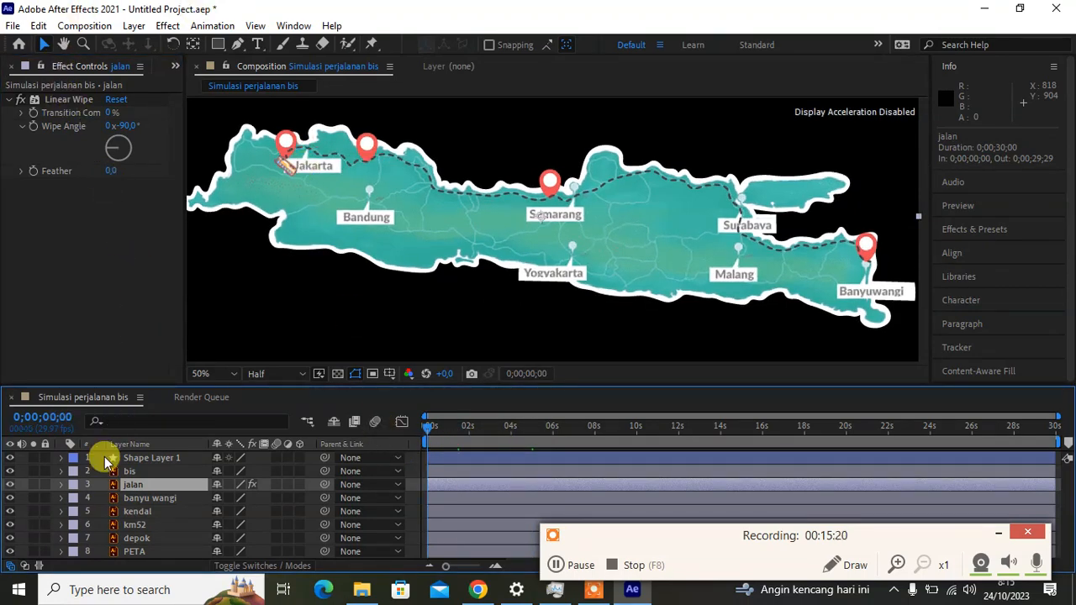
{"action": "left_click", "coordinate": [60, 485]}
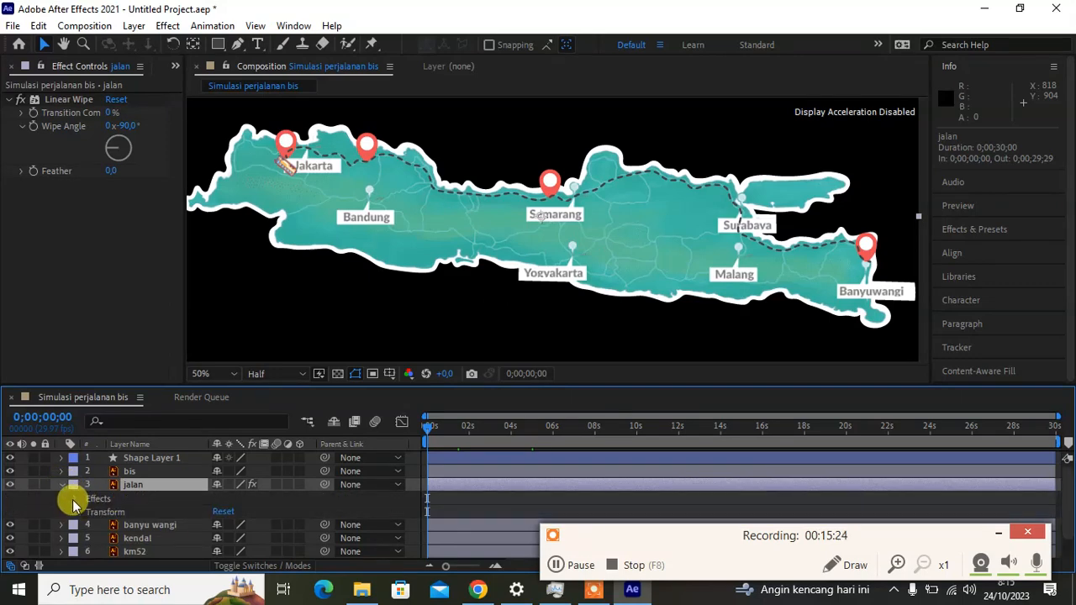
{"action": "left_click", "coordinate": [76, 499]}
{"action": "left_click", "coordinate": [88, 513]}
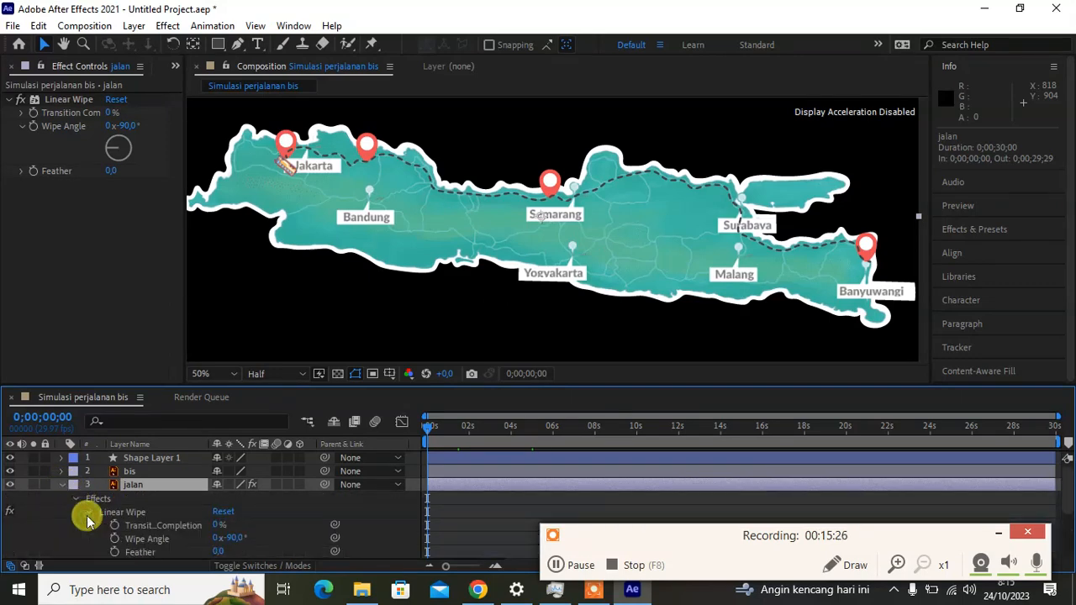
{"action": "scroll", "coordinate": [126, 522], "scroll_direction": "down", "scroll_amount": 1}
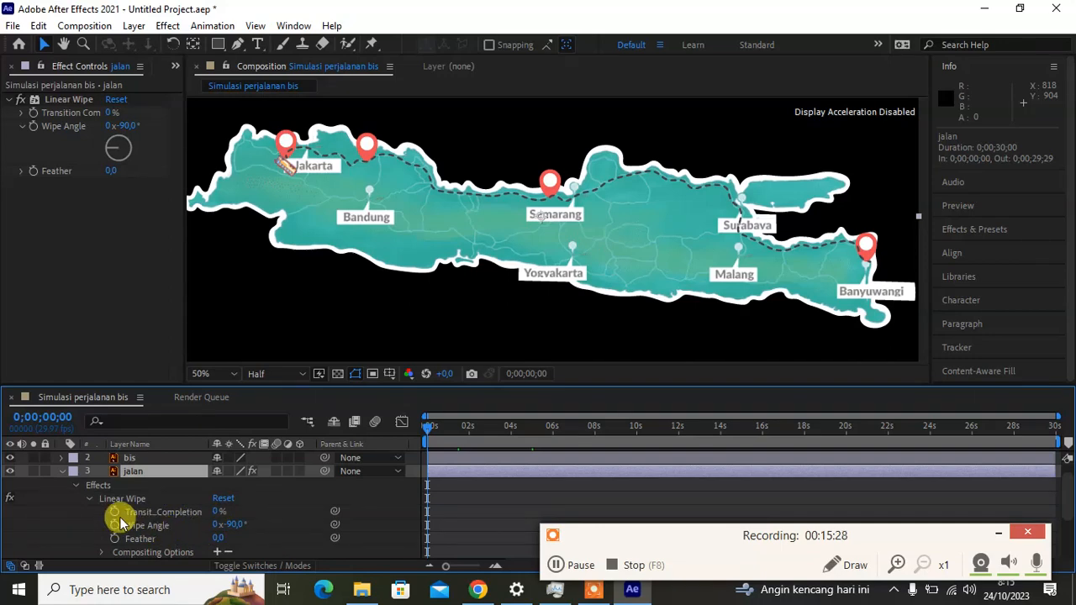
{"action": "left_click", "coordinate": [115, 512]}
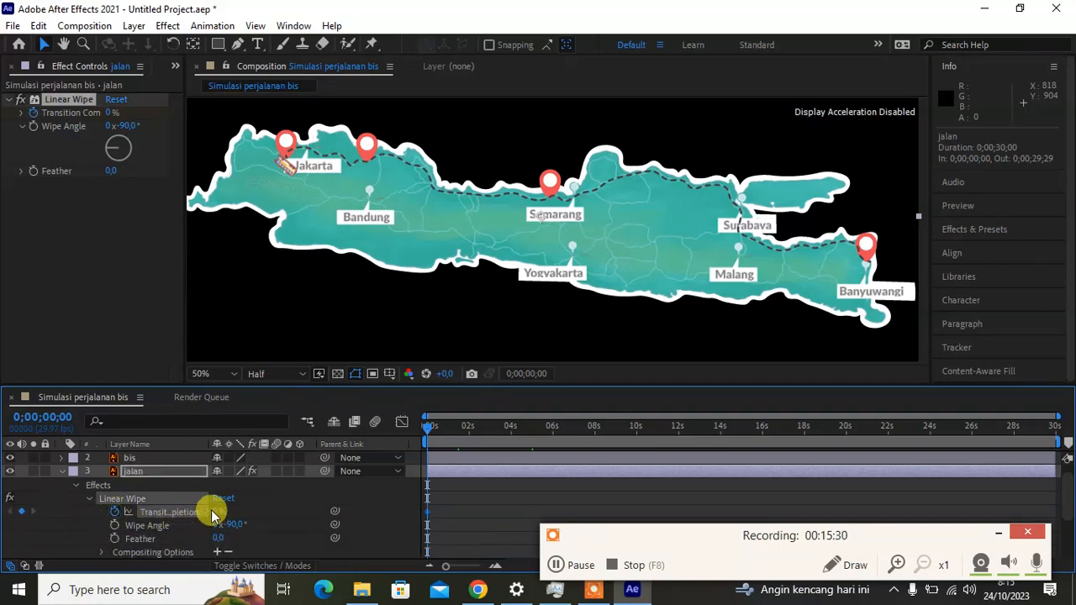
{"action": "left_click", "coordinate": [216, 512]}
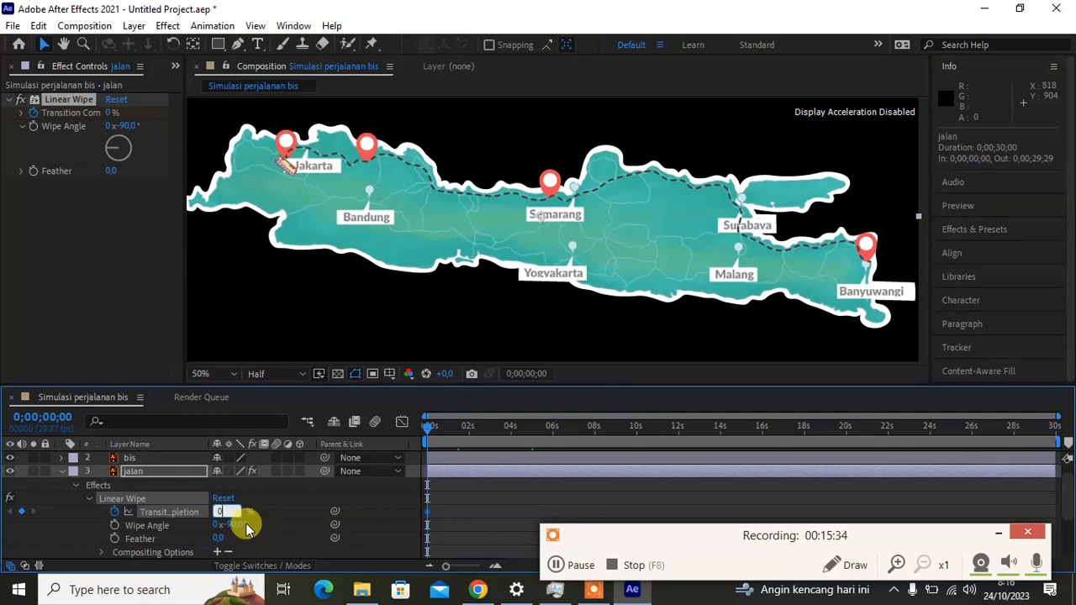
{"action": "type", "text": "10"}
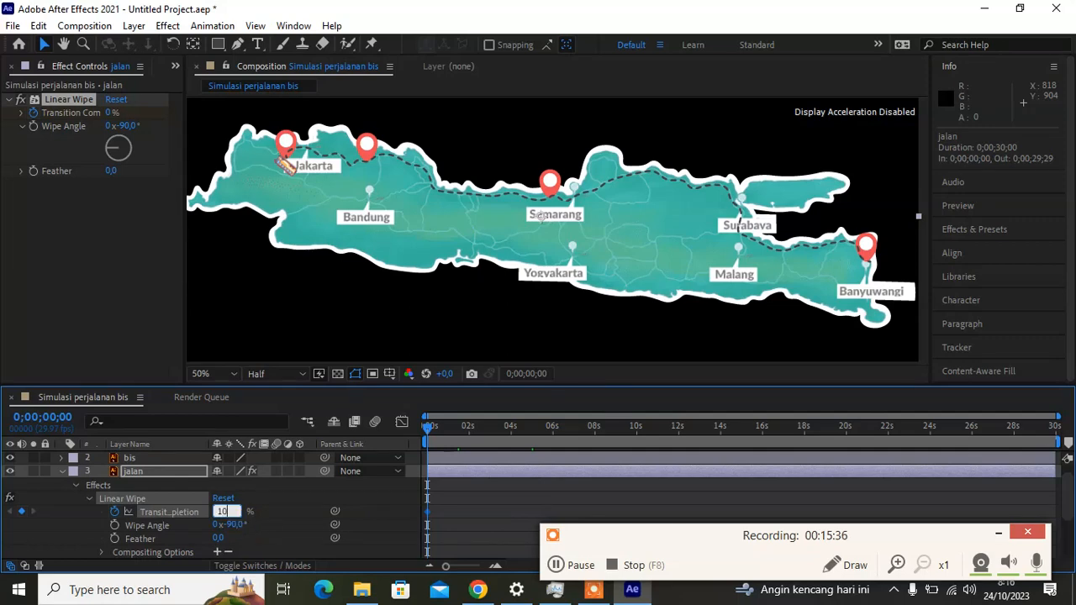
{"action": "type", "text": "0"}
{"action": "key", "text": "Return"}
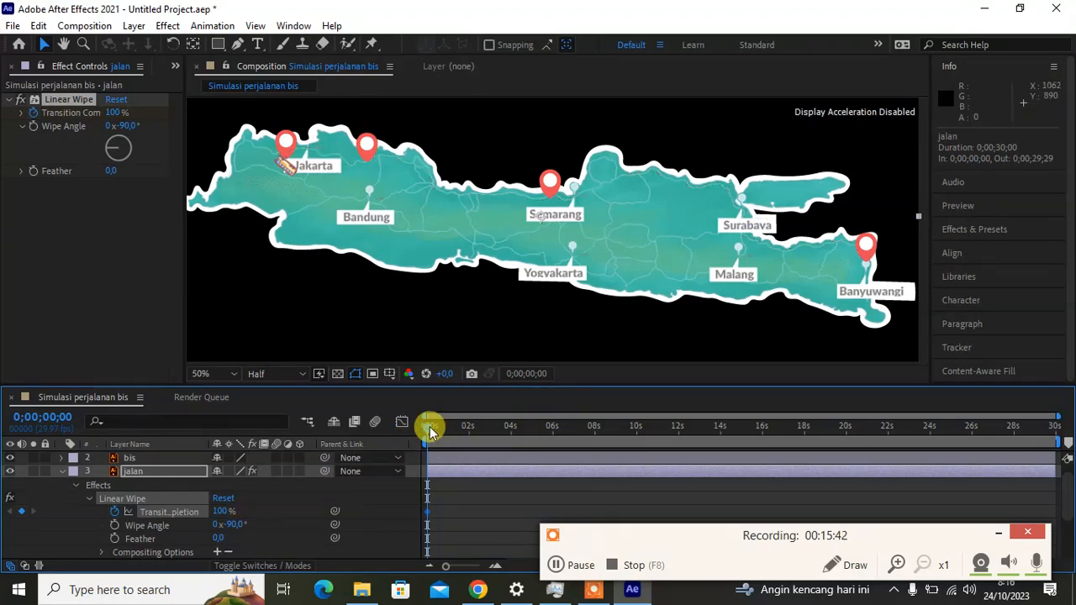
- Keyframe jalan's Transition Completion to follow the bus, at 73% on 0;00;04;07 and 48% on 0;00;11;17
{"action": "key", "text": "space"}
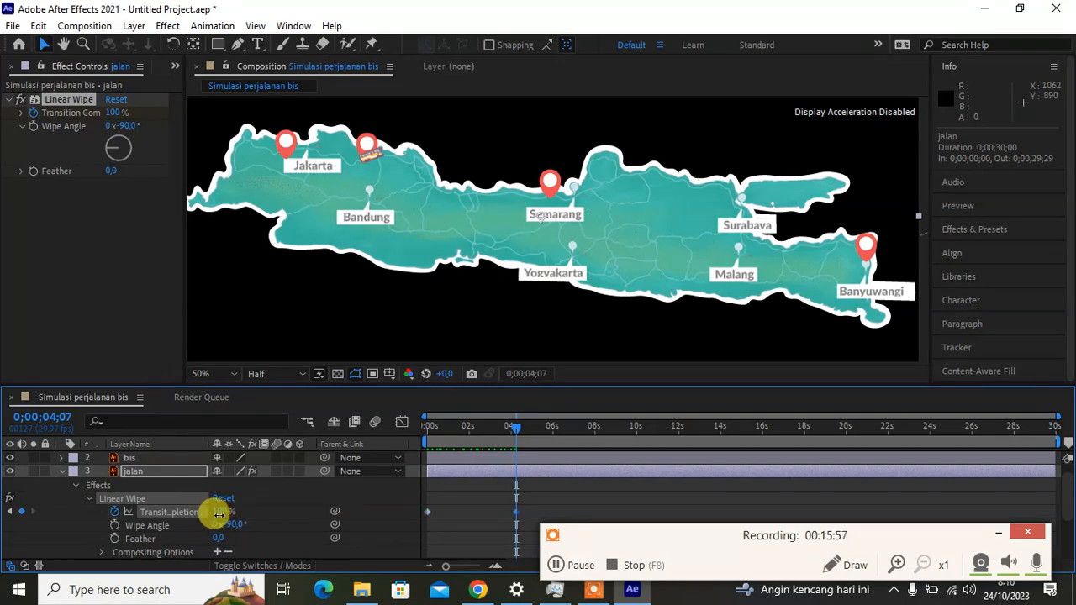
{"action": "left_click_drag", "start_coordinate": [219, 515], "coordinate": [204, 519]}
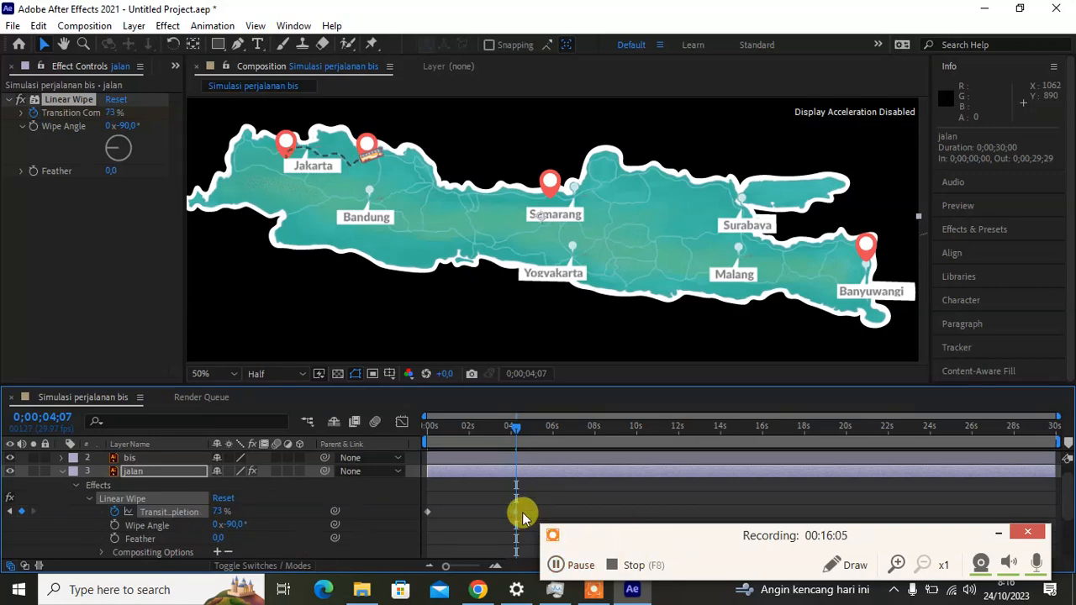
{"action": "left_click", "coordinate": [517, 430]}
{"action": "left_click_drag", "start_coordinate": [532, 428], "coordinate": [671, 463]}
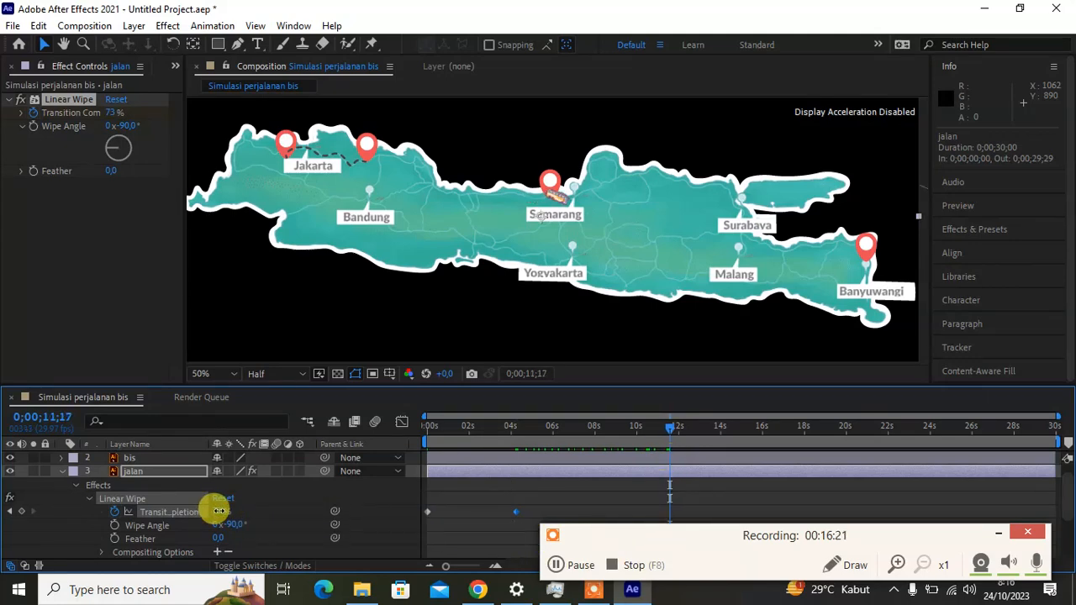
{"action": "left_click_drag", "start_coordinate": [219, 512], "coordinate": [207, 513]}
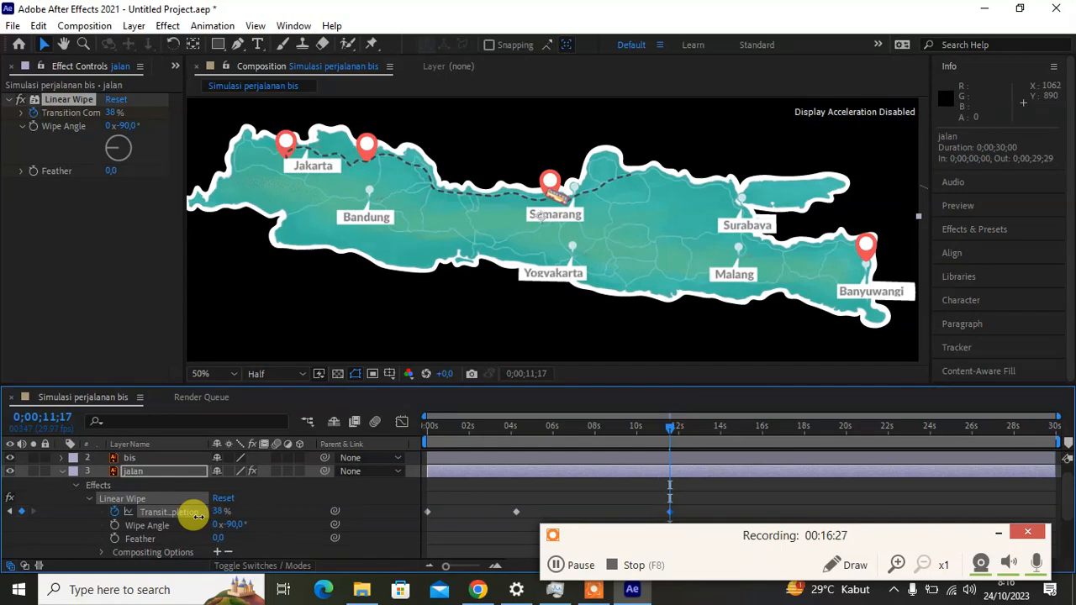
{"action": "left_click_drag", "start_coordinate": [198, 517], "coordinate": [210, 519]}
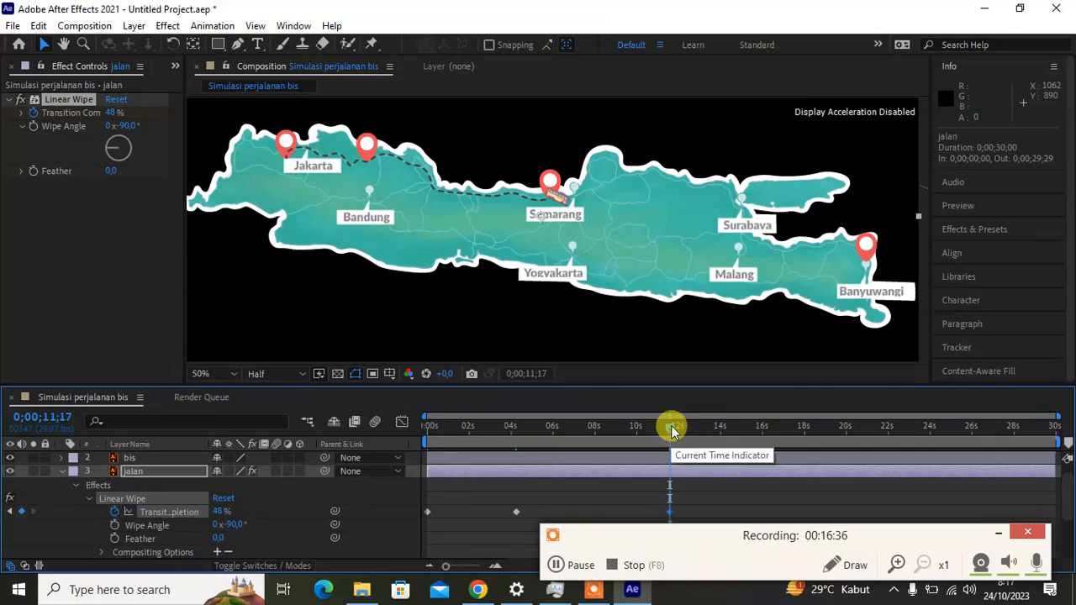
- Keyframe jalan's Transition Completion at 7% on 0;00;25;24, and preview the route reveal from the start to 0;00;13;09
{"action": "left_click_drag", "start_coordinate": [710, 433], "coordinate": [958, 461]}
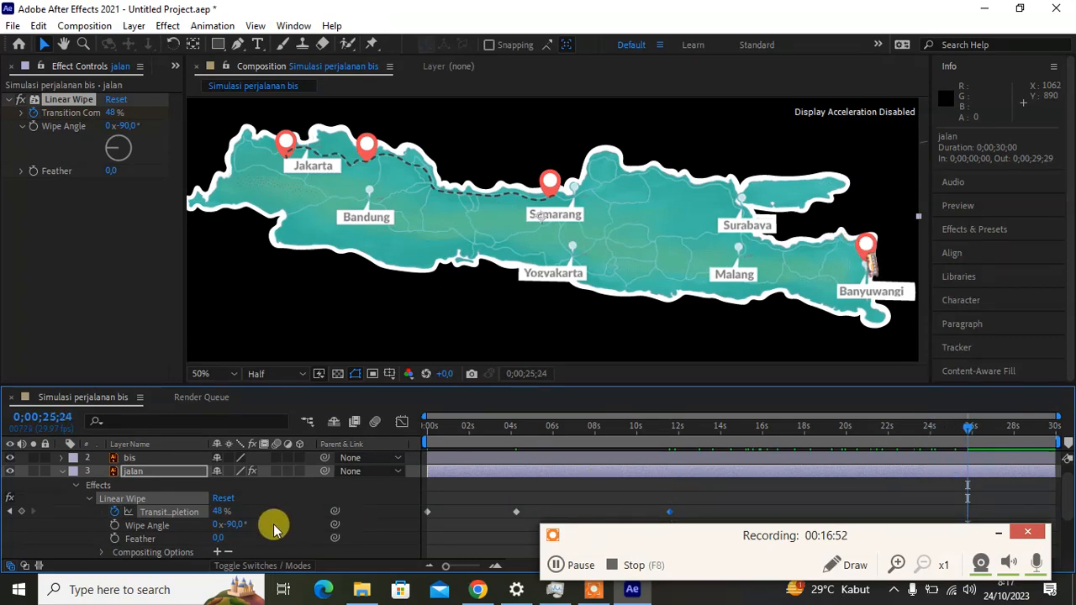
{"action": "left_click_drag", "start_coordinate": [217, 514], "coordinate": [193, 523]}
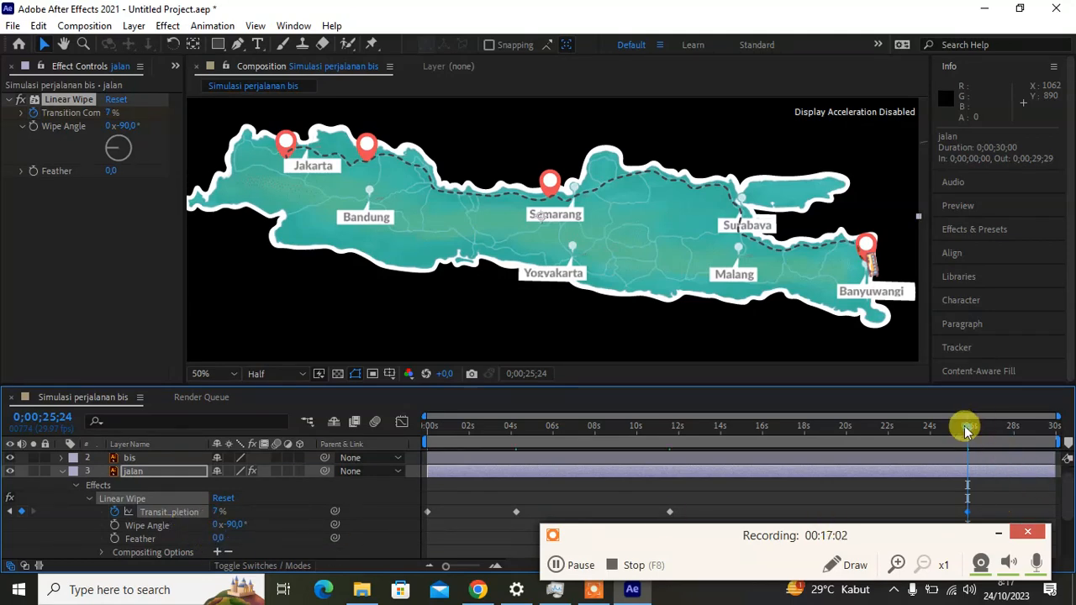
{"action": "key", "text": "Home"}
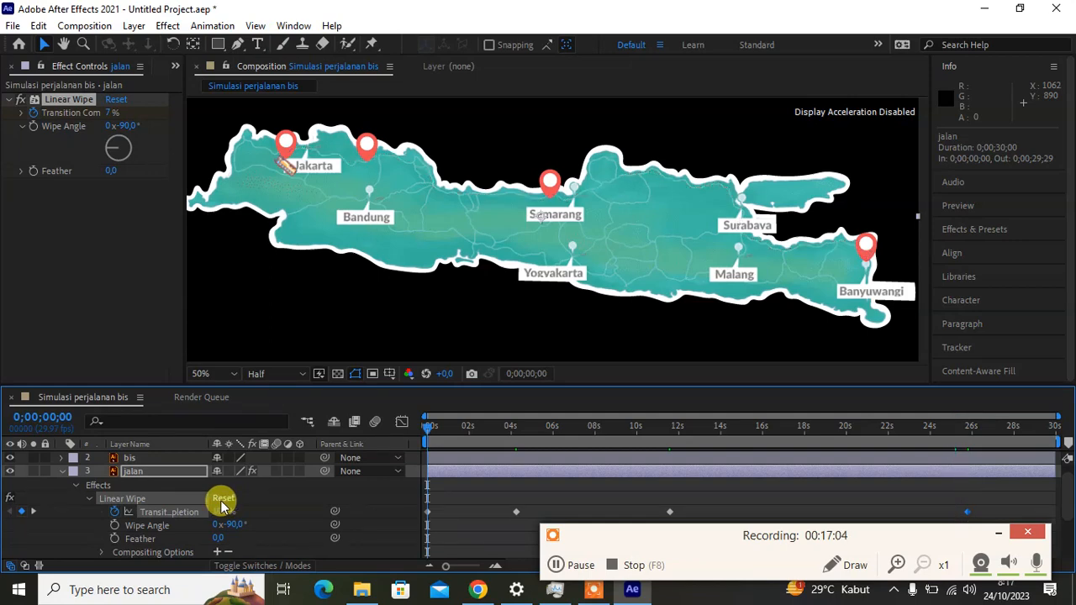
{"action": "key", "text": "space"}
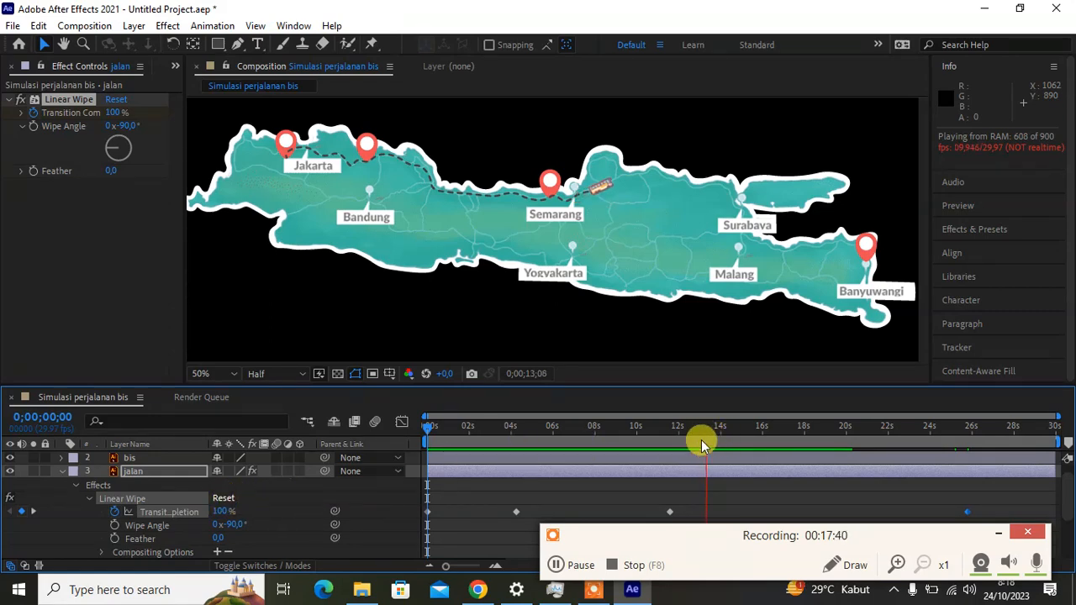
{"action": "key", "text": "space"}
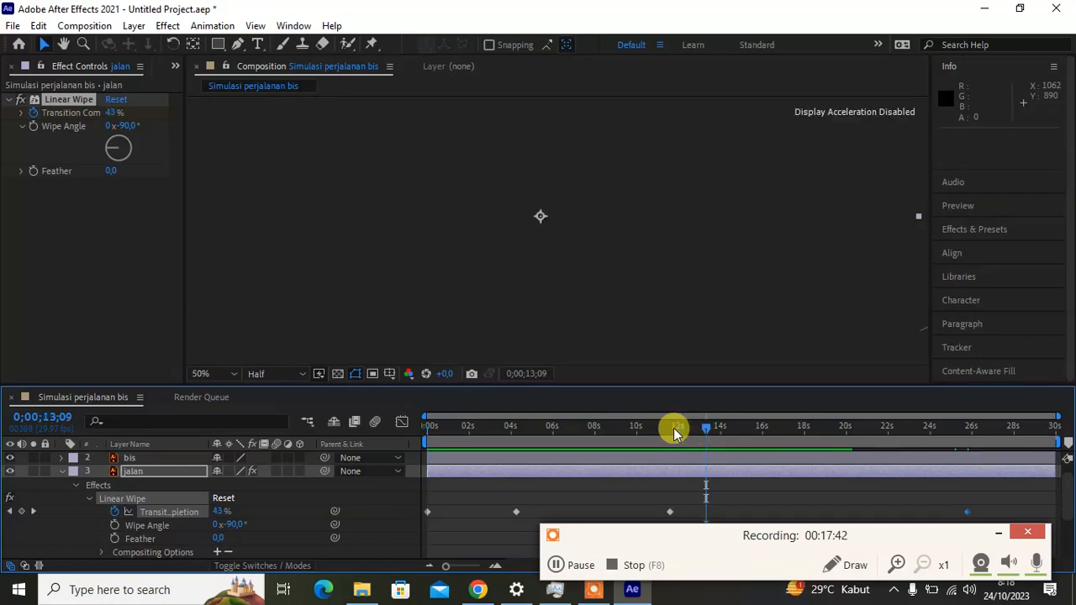
- Collapse the jalan layer and start keyframing Scale on the depok layer at 0;00;00;00
{"action": "left_click", "coordinate": [62, 471]}
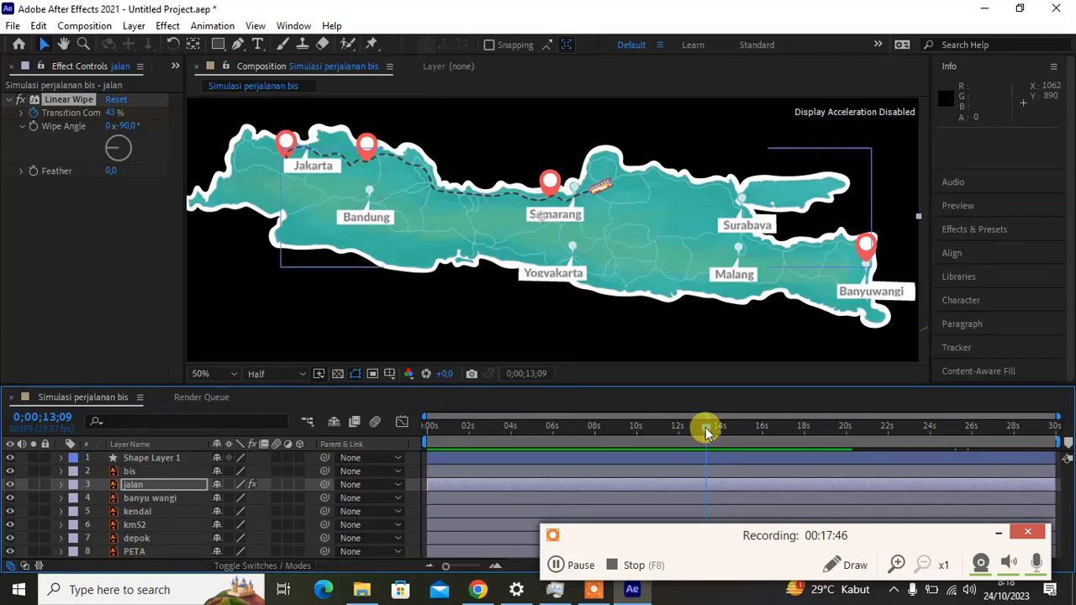
{"action": "key", "text": "Home"}
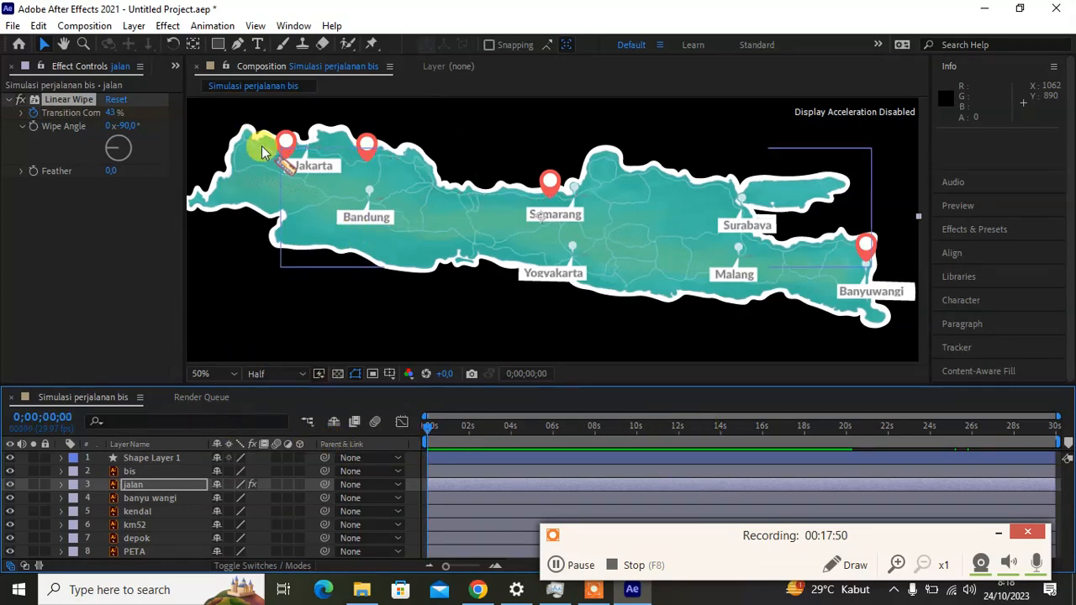
{"action": "left_click", "coordinate": [10, 539]}
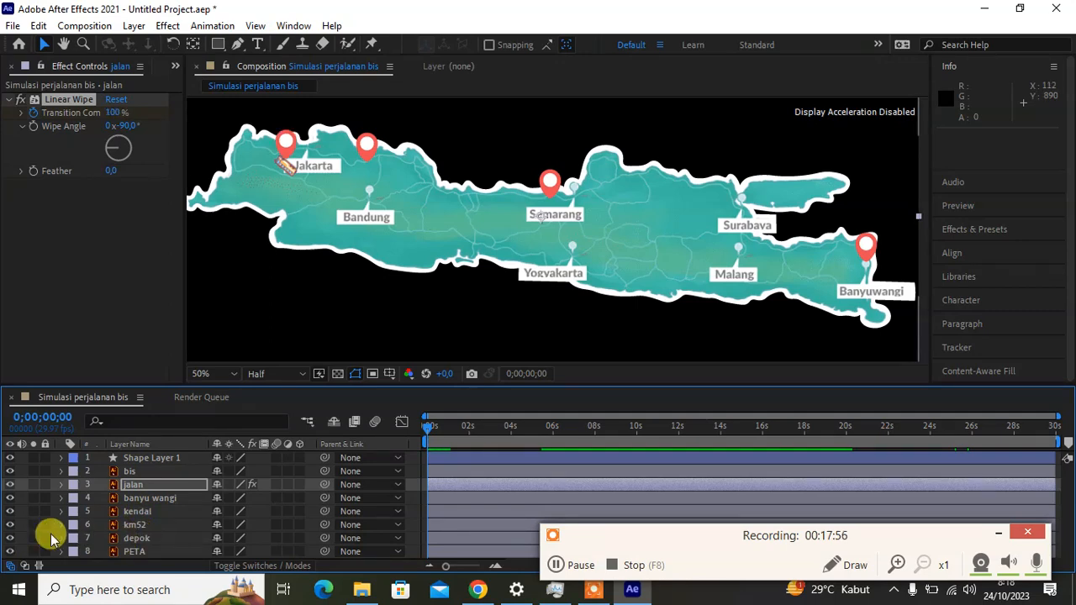
{"action": "left_click", "coordinate": [133, 539]}
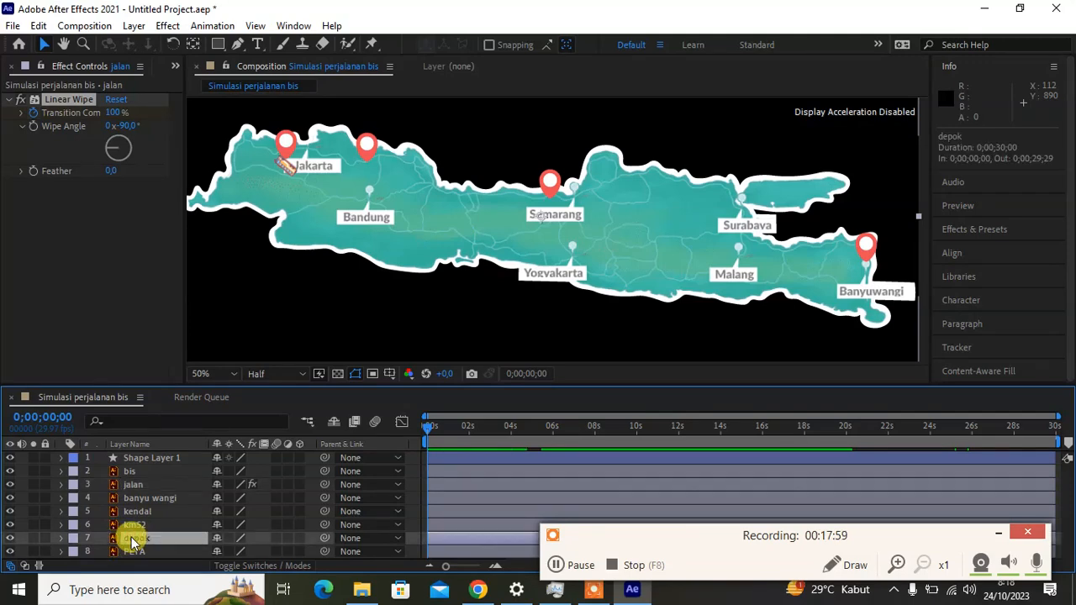
{"action": "left_click", "coordinate": [61, 539]}
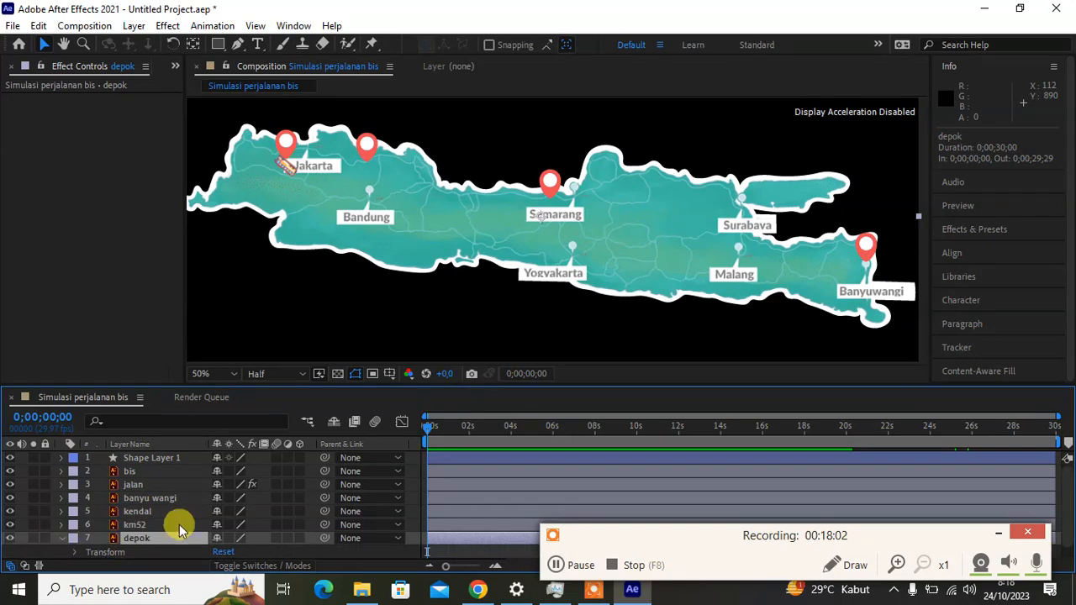
{"action": "scroll", "coordinate": [187, 525], "scroll_direction": "down", "scroll_amount": 1}
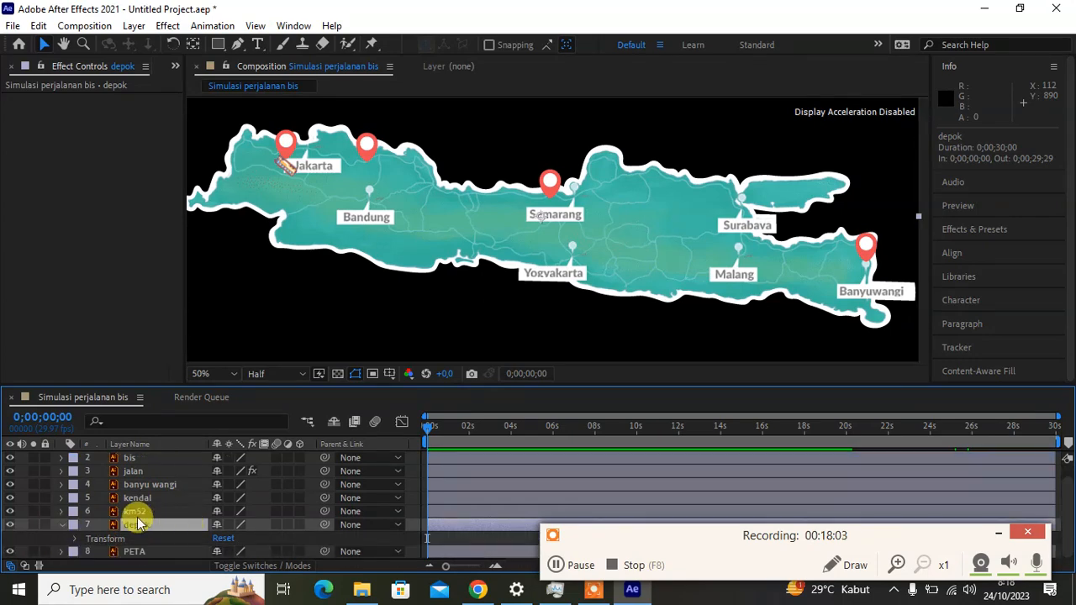
{"action": "left_click", "coordinate": [75, 538]}
{"action": "scroll", "coordinate": [97, 535], "scroll_direction": "down", "scroll_amount": 4}
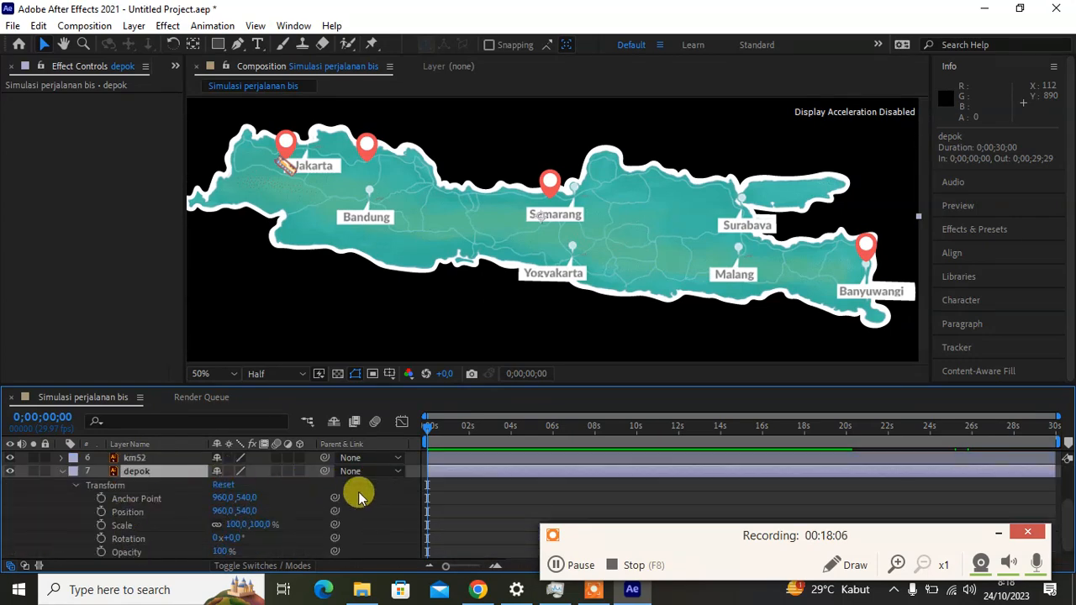
{"action": "left_click", "coordinate": [101, 524]}
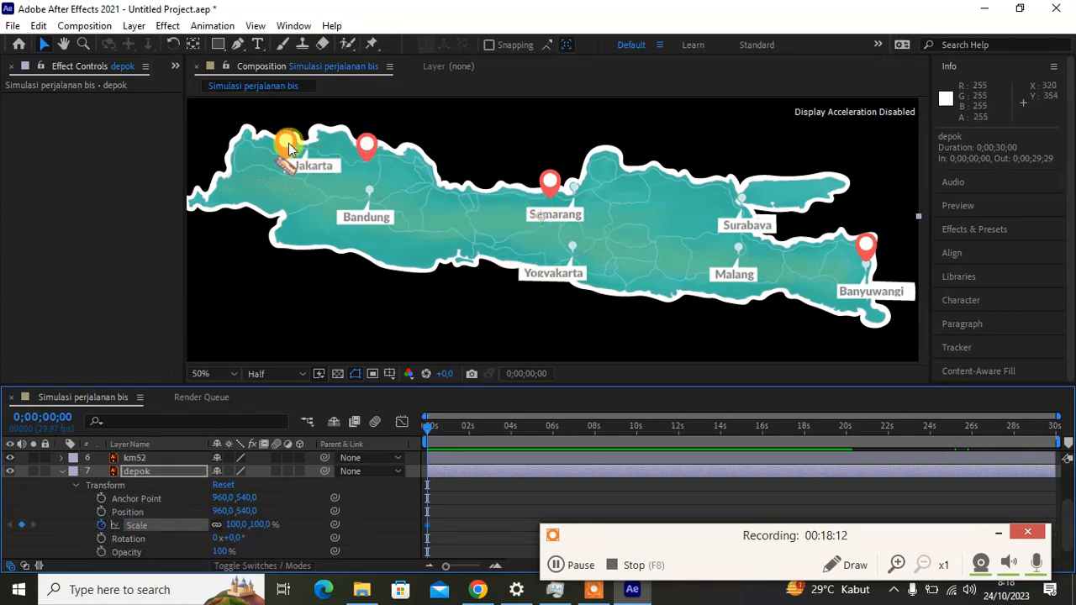
- Move the depok layer's anchor point to the tip of the Jakarta pin, at about 310, 400
{"action": "left_click", "coordinate": [194, 44]}
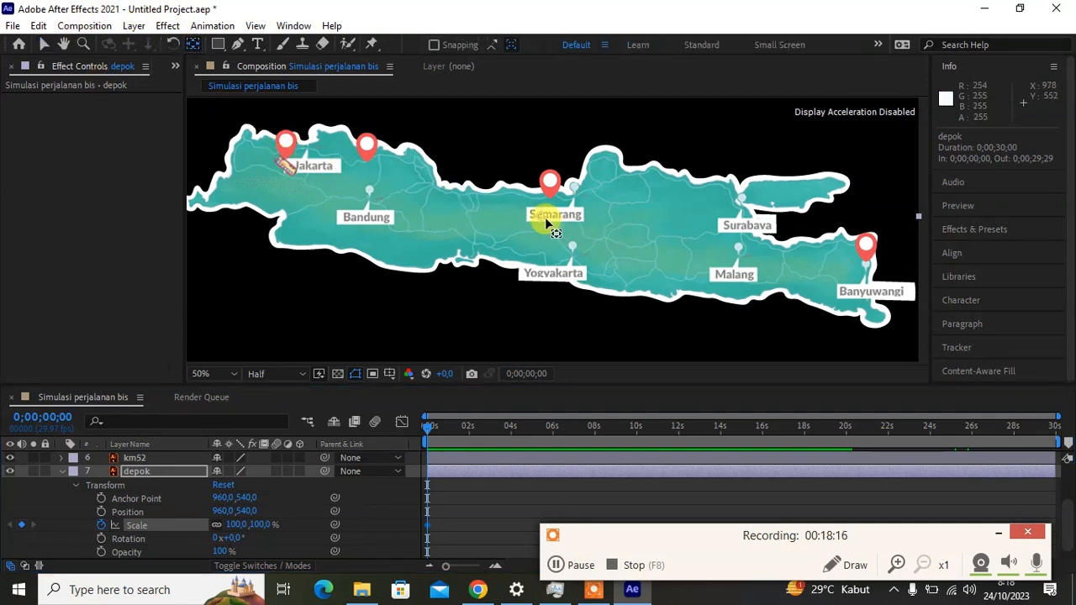
{"action": "left_click_drag", "start_coordinate": [543, 222], "coordinate": [289, 166]}
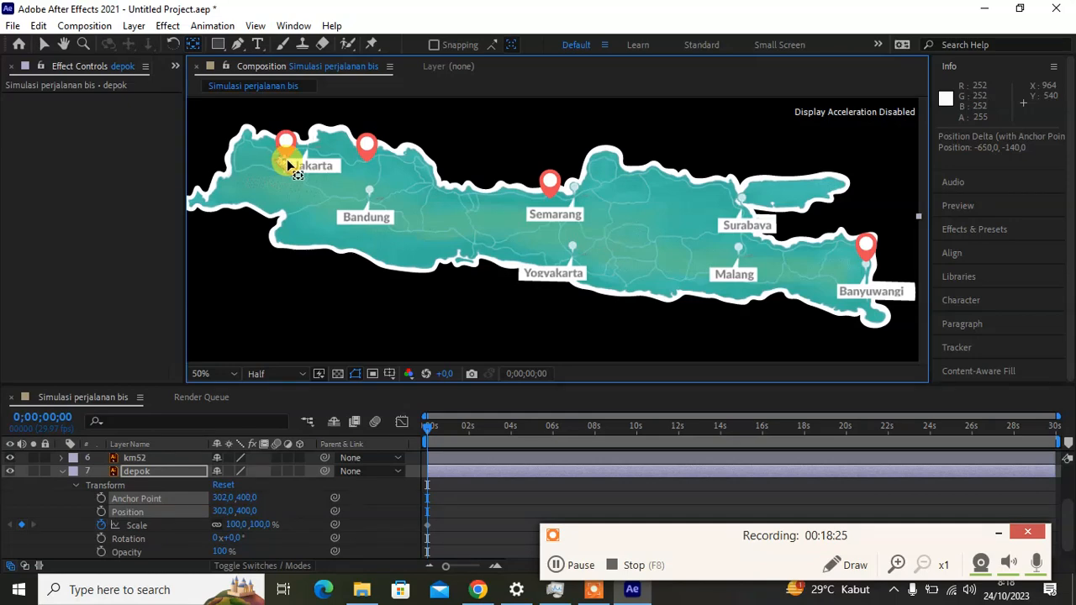
{"action": "left_click_drag", "start_coordinate": [289, 166], "coordinate": [292, 166]}
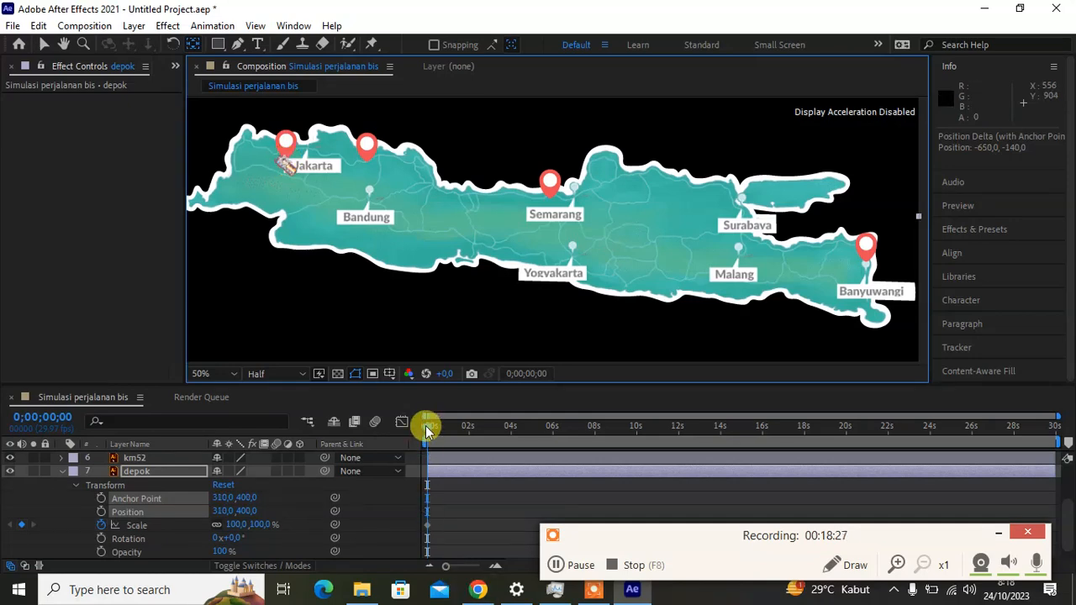
- Set depok's Scale keyframe at 0;00;00;00 to 0%
{"action": "left_click_drag", "start_coordinate": [431, 429], "coordinate": [449, 431]}
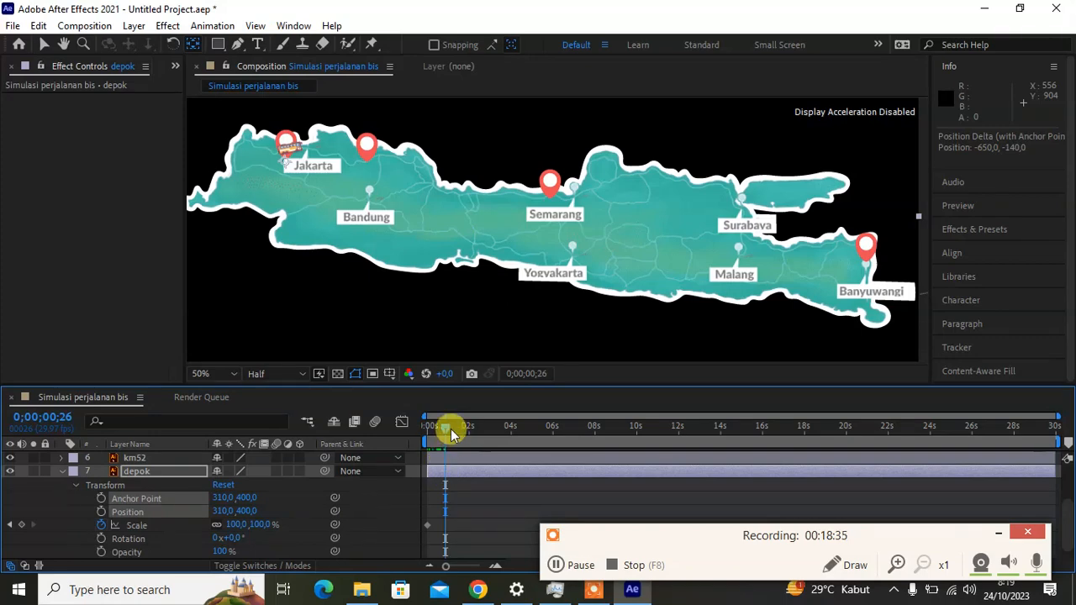
{"action": "key", "text": "Home"}
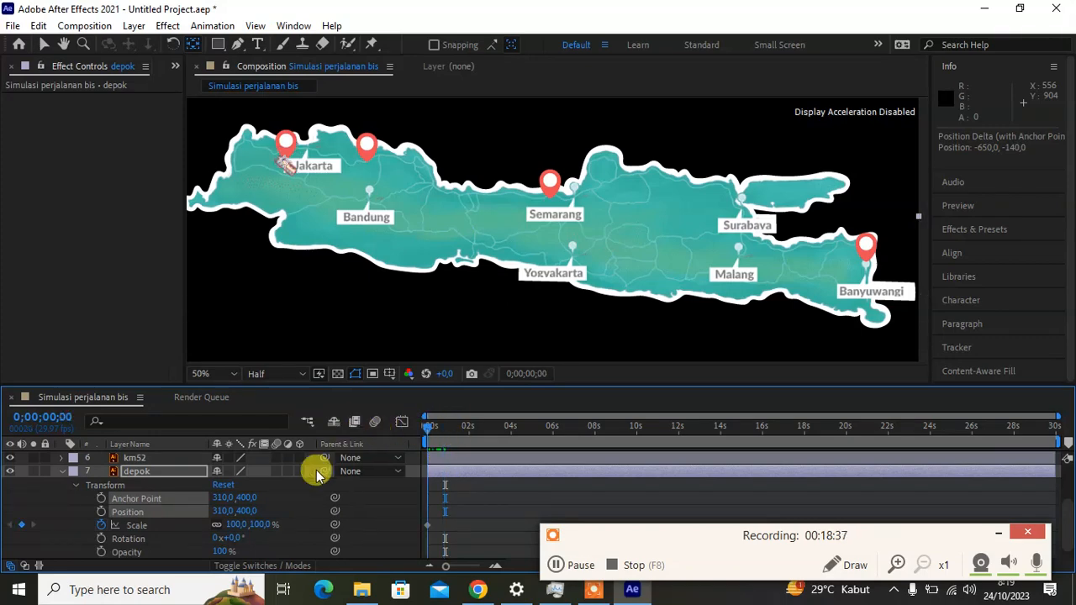
{"action": "left_click", "coordinate": [238, 525]}
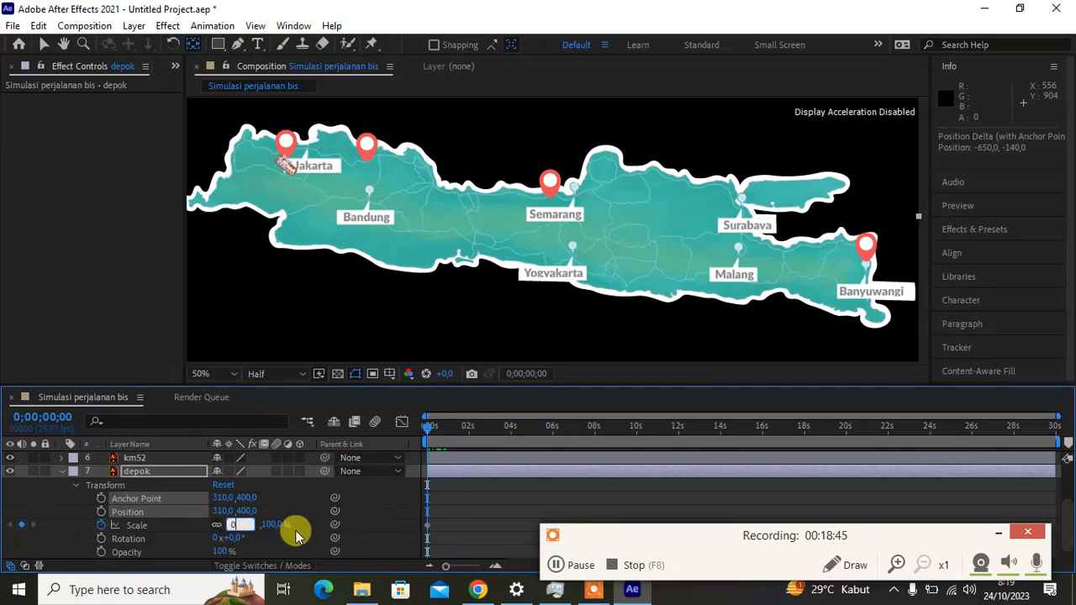
{"action": "key", "text": "Return"}
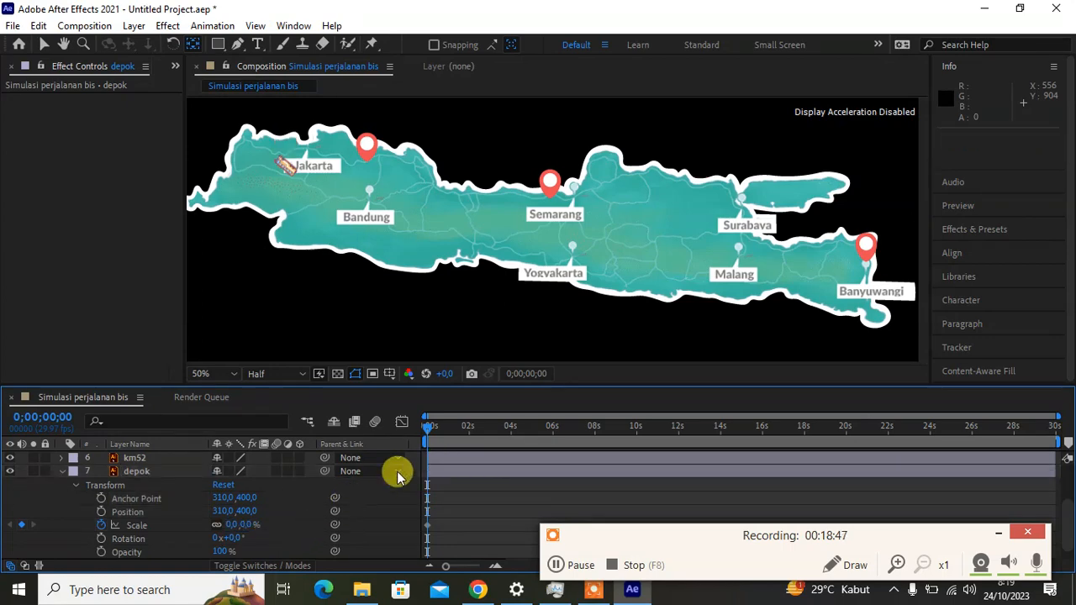
- Keyframe depok's Scale at 100% on 0;00;00;21, and preview the pin's growth from the start of the composition
{"action": "left_click_drag", "start_coordinate": [428, 430], "coordinate": [443, 433]}
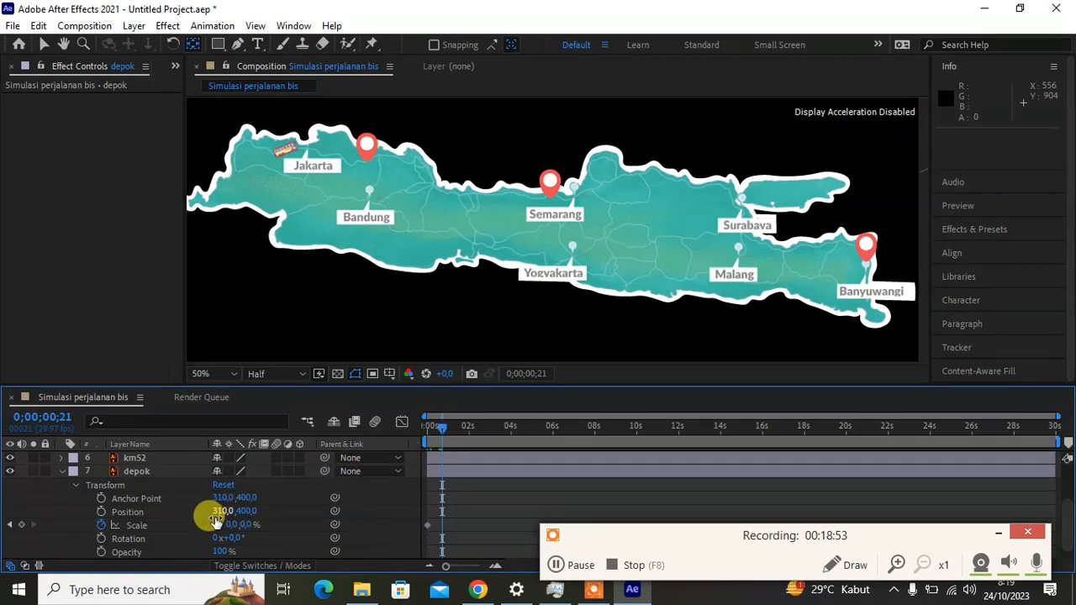
{"action": "left_click", "coordinate": [236, 524]}
{"action": "type", "text": "100"}
{"action": "key", "text": "Return"}
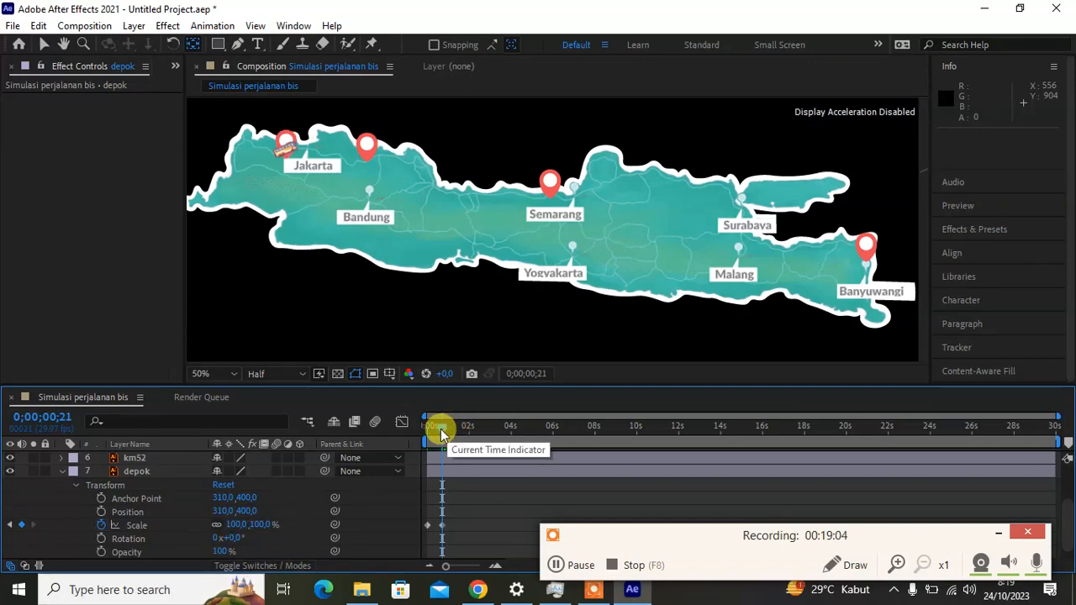
{"action": "left_click_drag", "start_coordinate": [441, 429], "coordinate": [361, 437]}
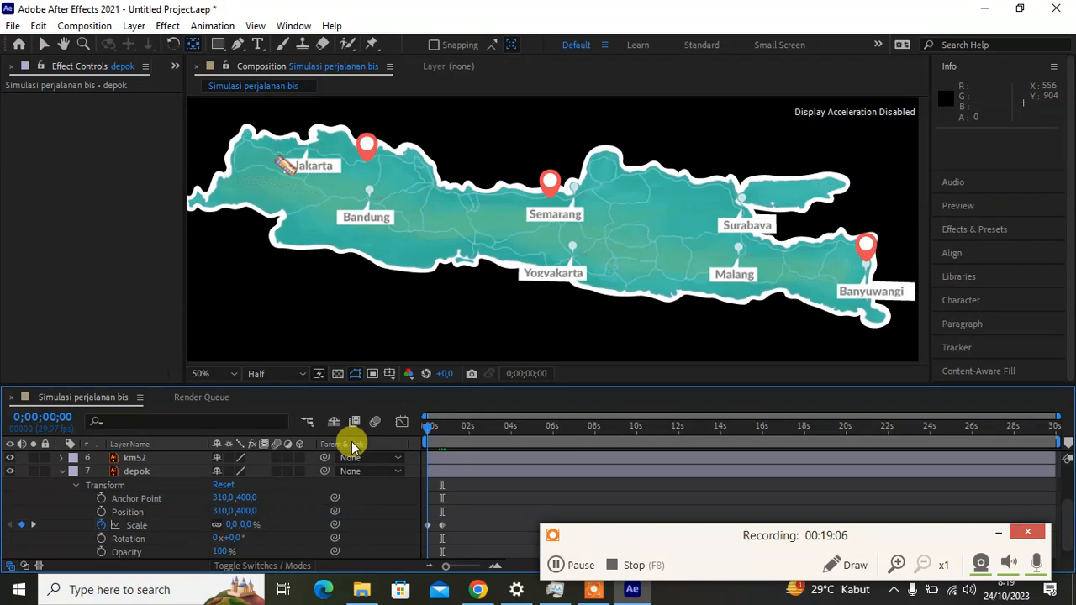
{"action": "key", "text": "space"}
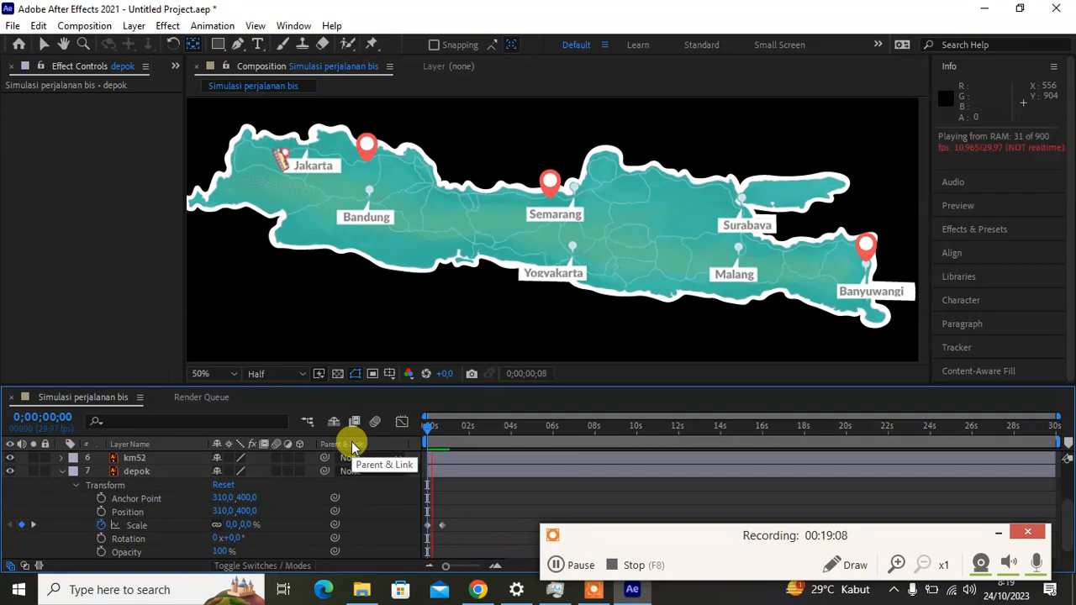
{"action": "key", "text": "space"}
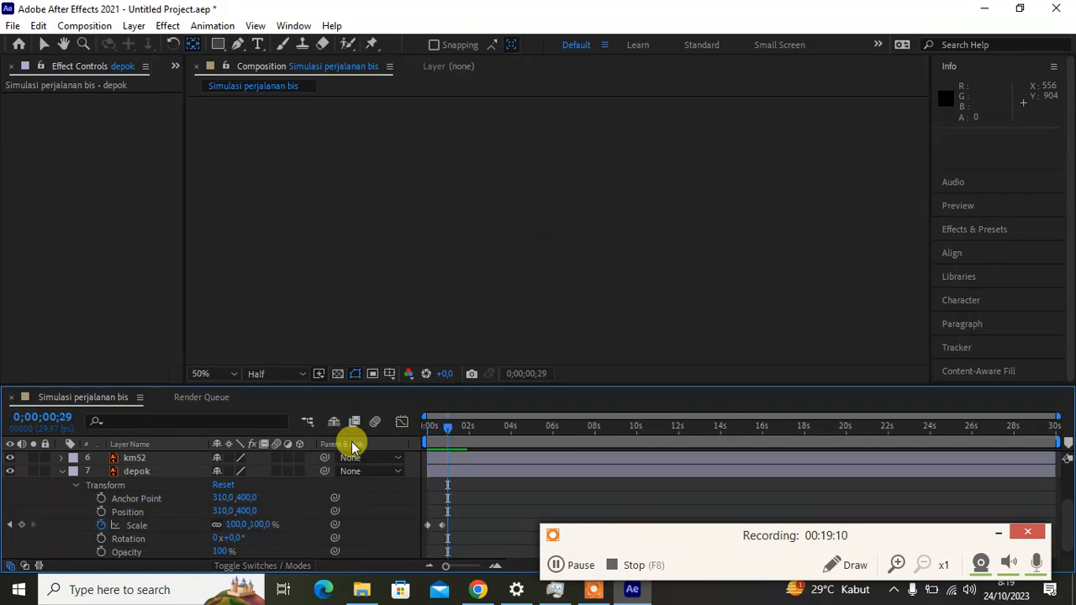
{"action": "left_click_drag", "start_coordinate": [449, 426], "coordinate": [437, 428]}
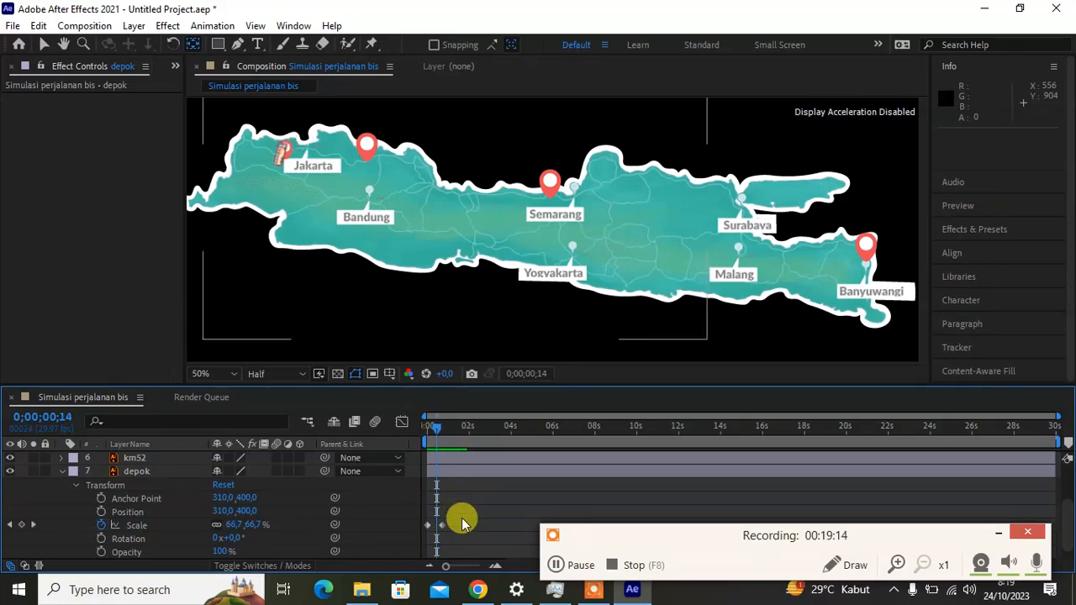
- Copy both of depok's Scale keyframes and collapse the layer
{"action": "left_click", "coordinate": [405, 525]}
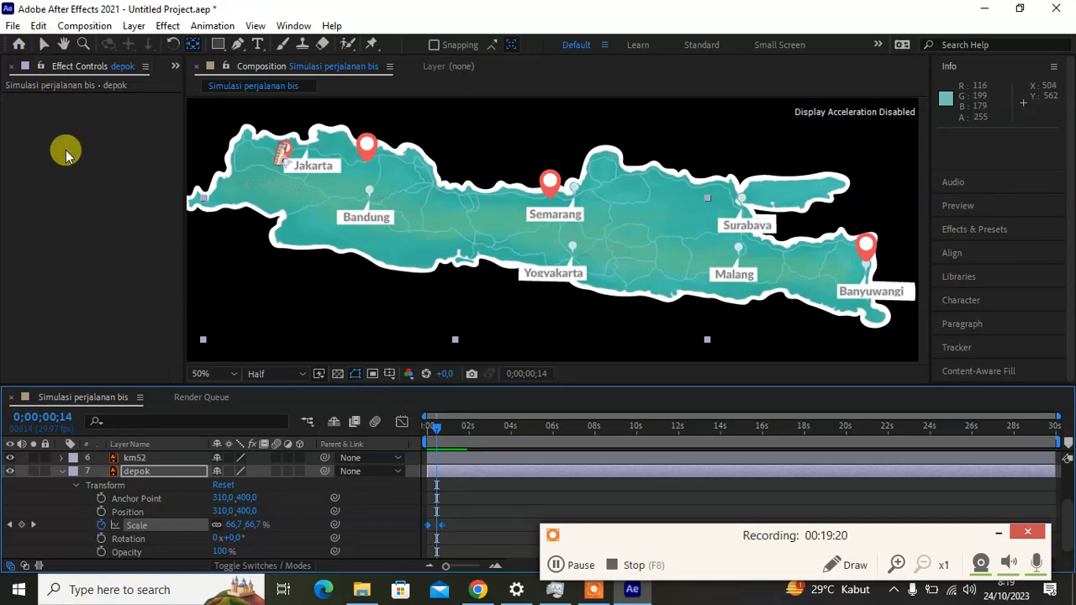
{"action": "left_click", "coordinate": [39, 25]}
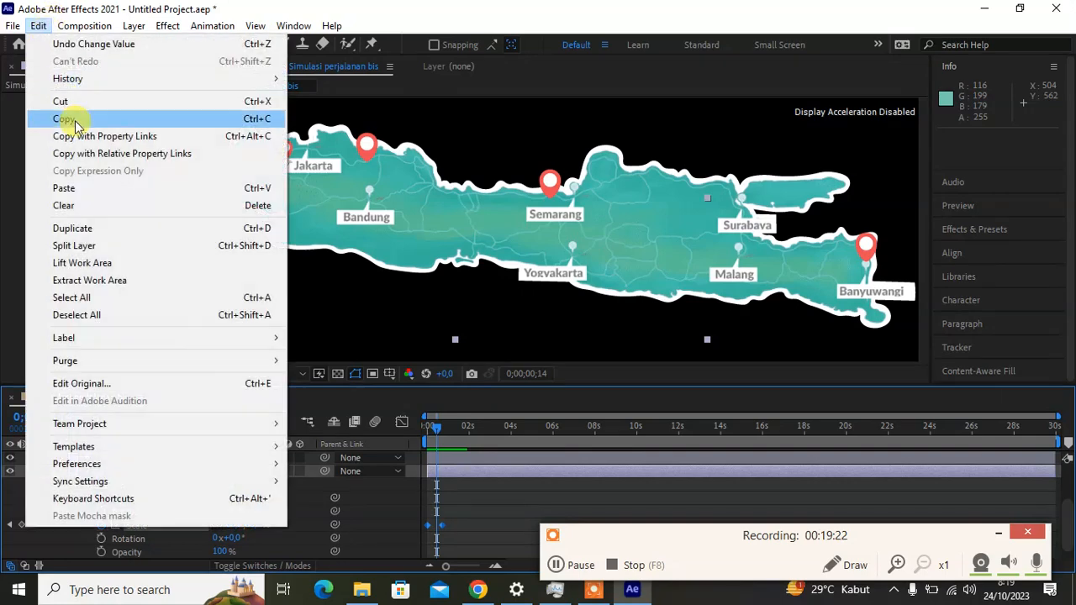
{"action": "left_click", "coordinate": [64, 123]}
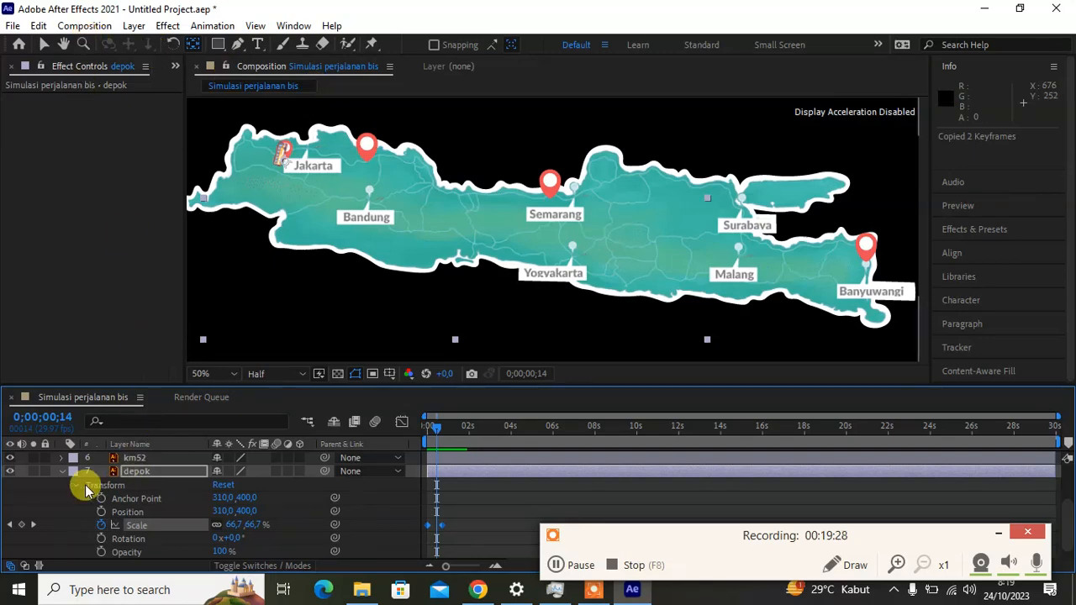
{"action": "left_click", "coordinate": [63, 472]}
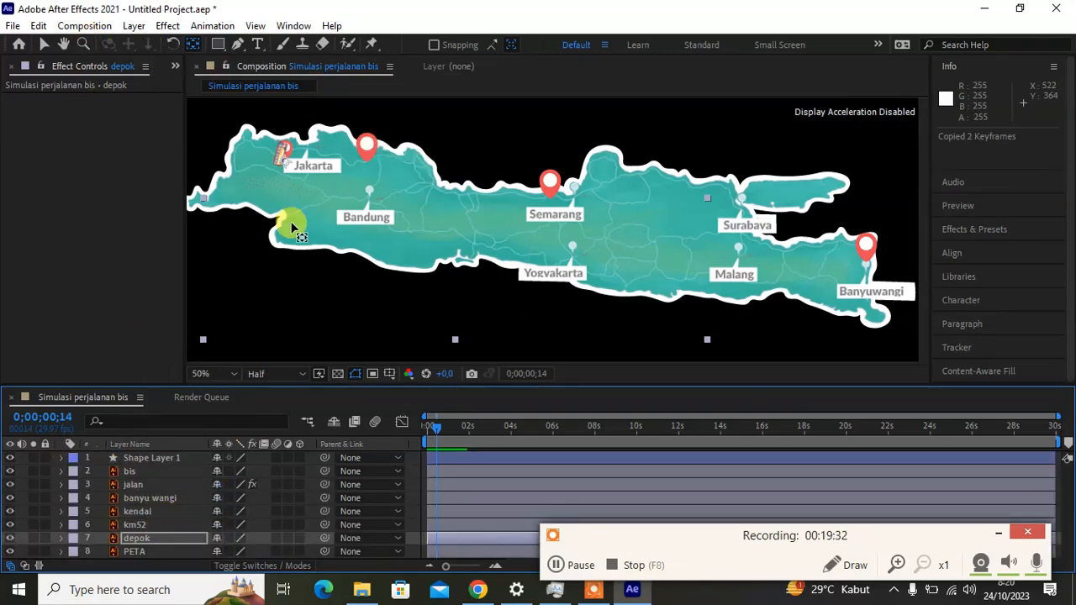
- Move the km52 layer's anchor point to just below the tip of its pin above Bandung
{"action": "left_click", "coordinate": [130, 527]}
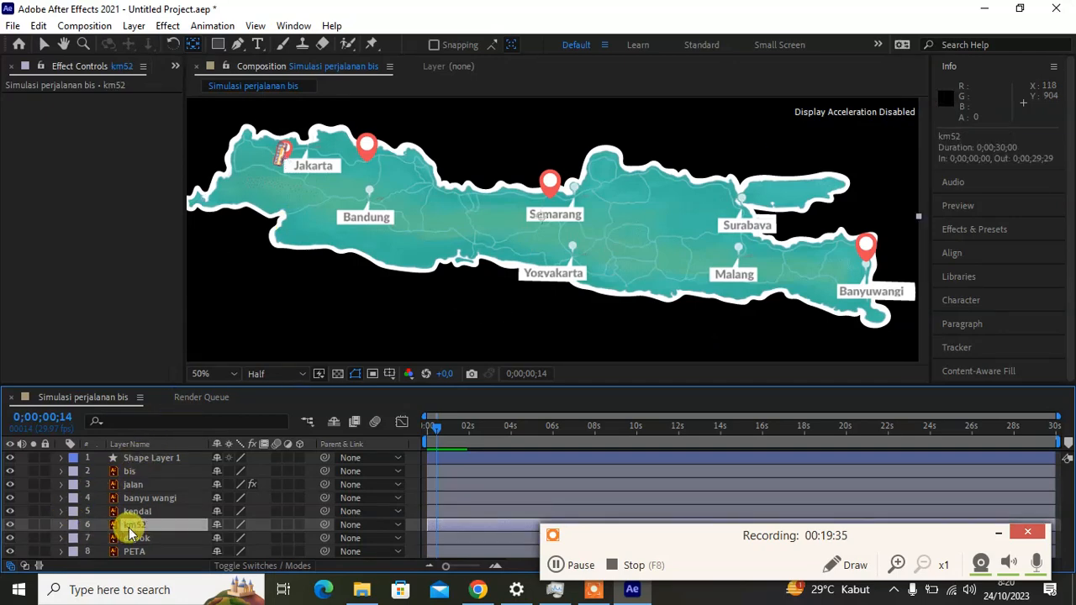
{"action": "left_click", "coordinate": [9, 525]}
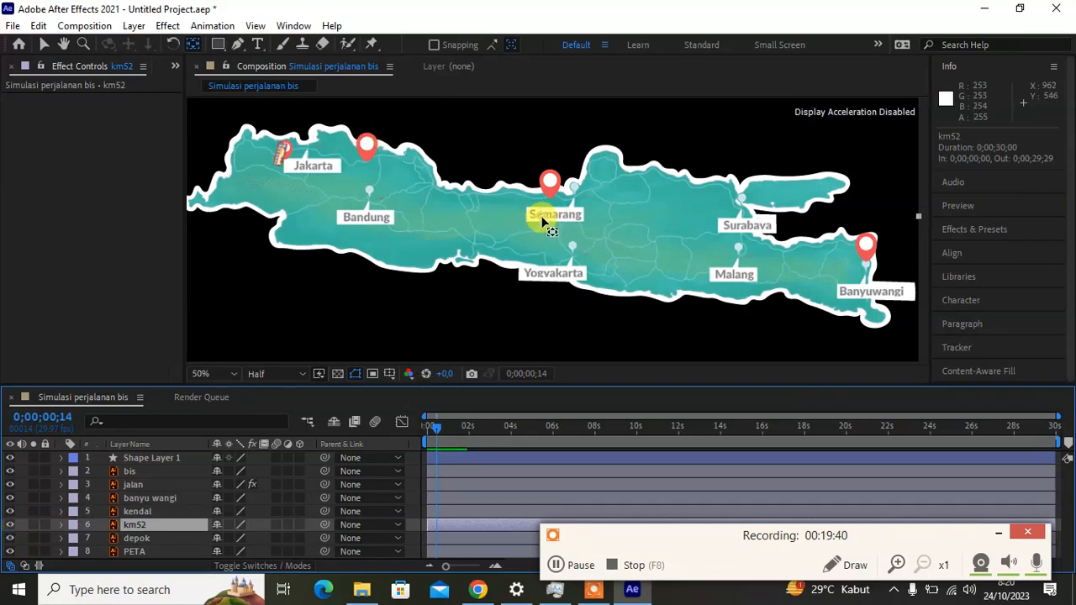
{"action": "left_click_drag", "start_coordinate": [542, 223], "coordinate": [194, 45]}
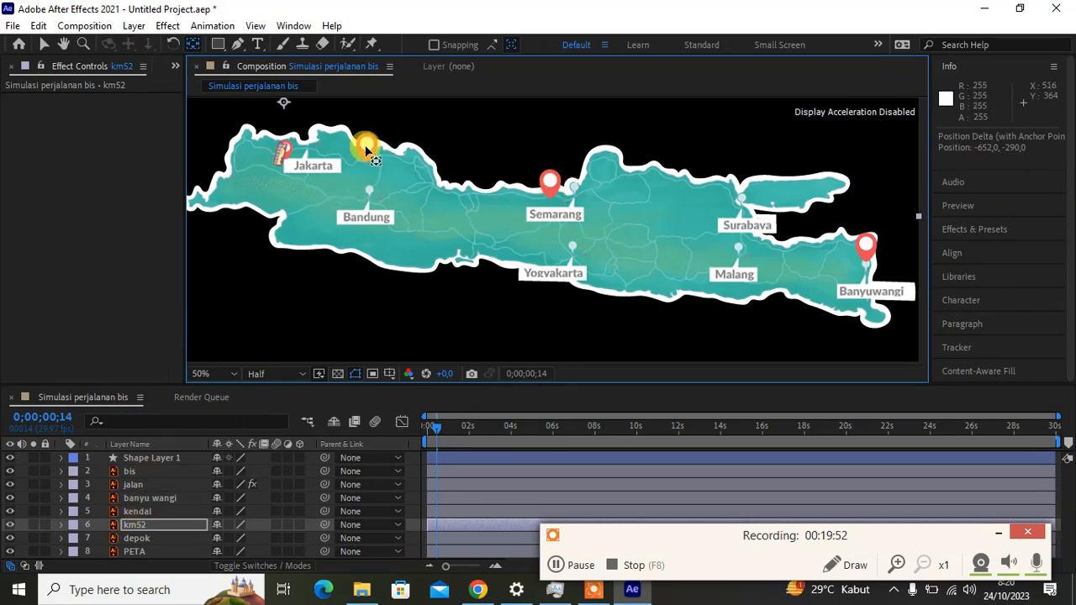
{"action": "left_click", "coordinate": [145, 530]}
{"action": "left_click", "coordinate": [146, 528]}
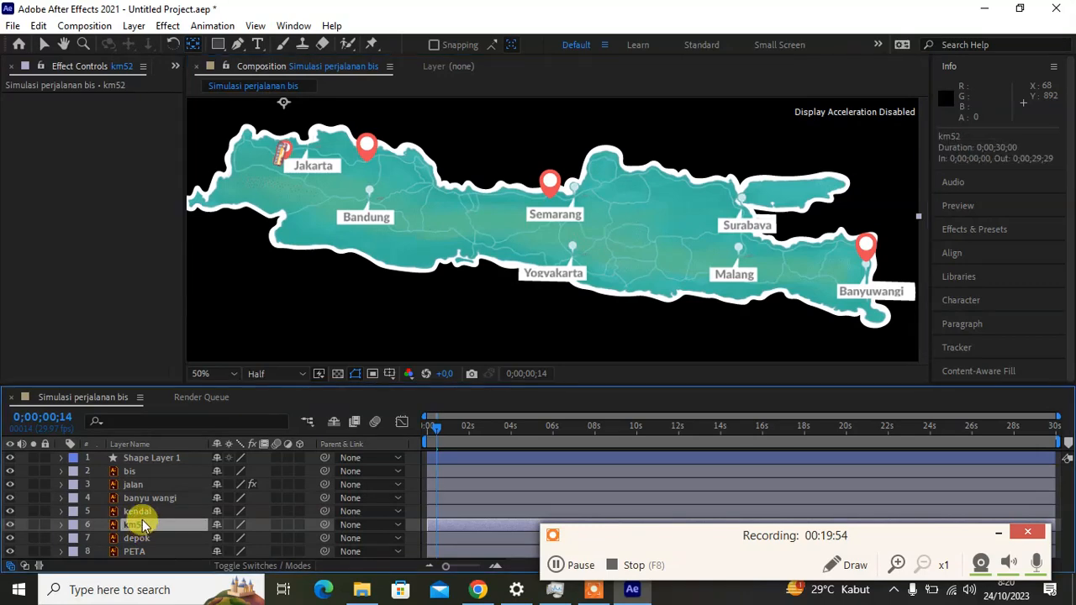
{"action": "mouse_move", "coordinate": [283, 102]}
{"action": "left_mouse_down"}
{"action": "mouse_move", "coordinate": [319, 157]}
{"action": "mouse_move", "coordinate": [368, 164]}
{"action": "left_mouse_up"}
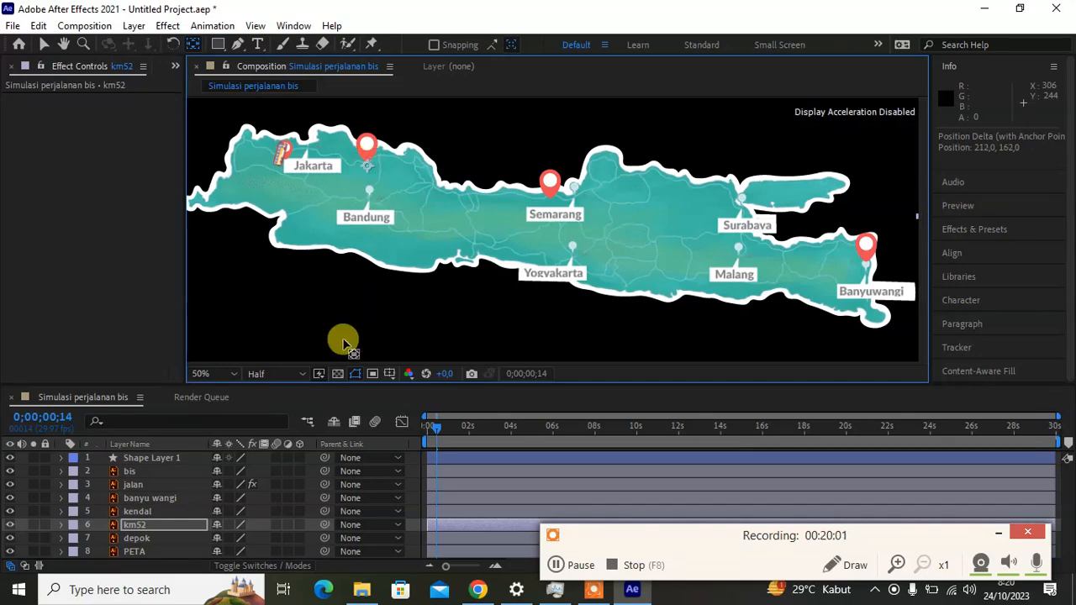
- Identify the kendal layer's pin by toggling its visibility, and move its anchor point to the tip of that pin near Semarang
{"action": "left_click", "coordinate": [8, 511]}
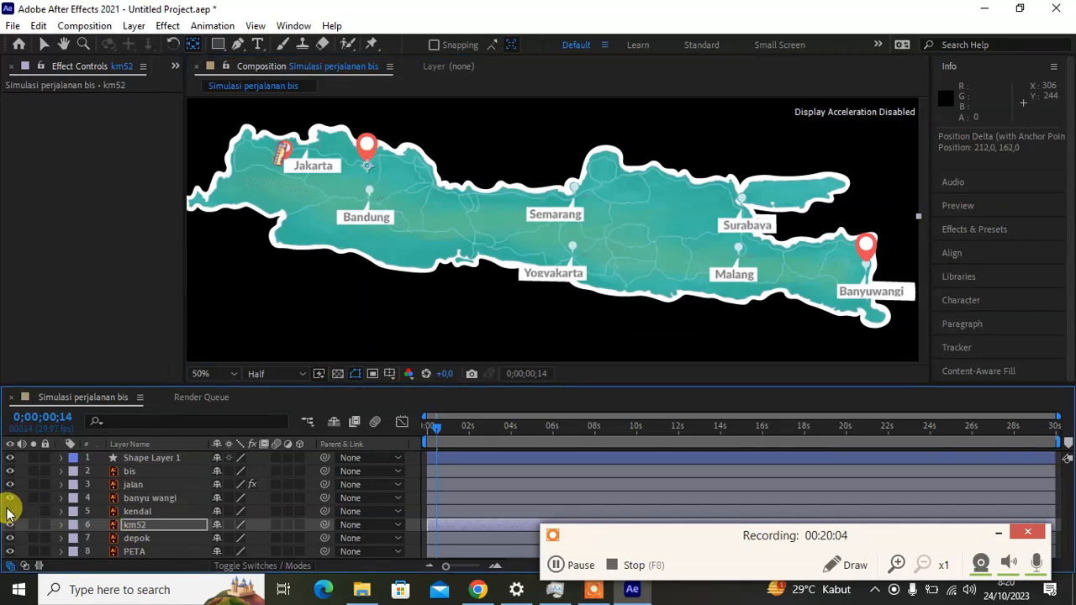
{"action": "left_click", "coordinate": [8, 511]}
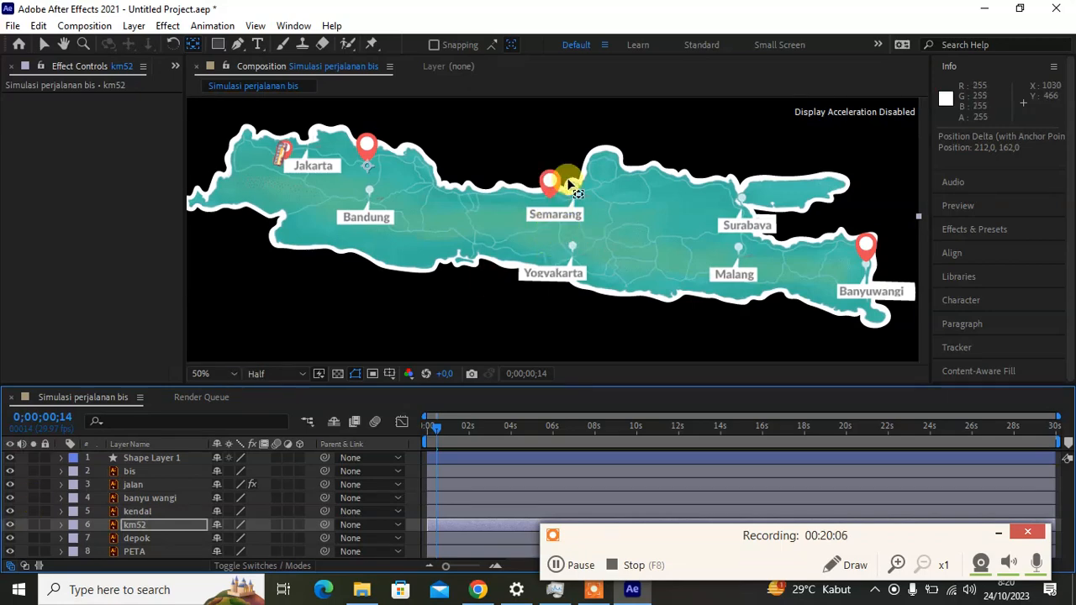
{"action": "left_click", "coordinate": [148, 512]}
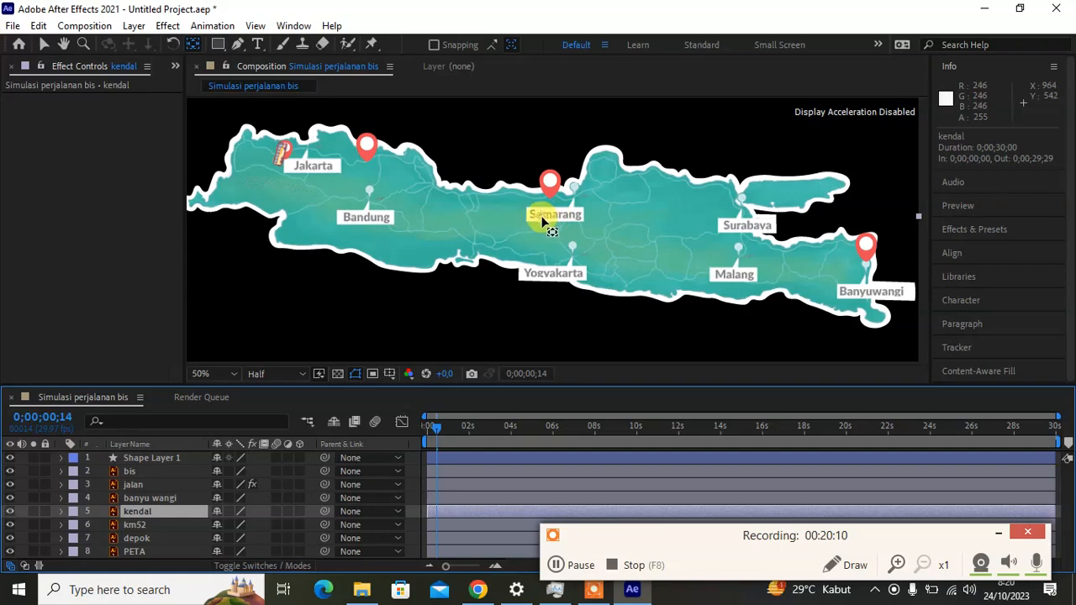
{"action": "left_click_drag", "start_coordinate": [543, 221], "coordinate": [554, 207]}
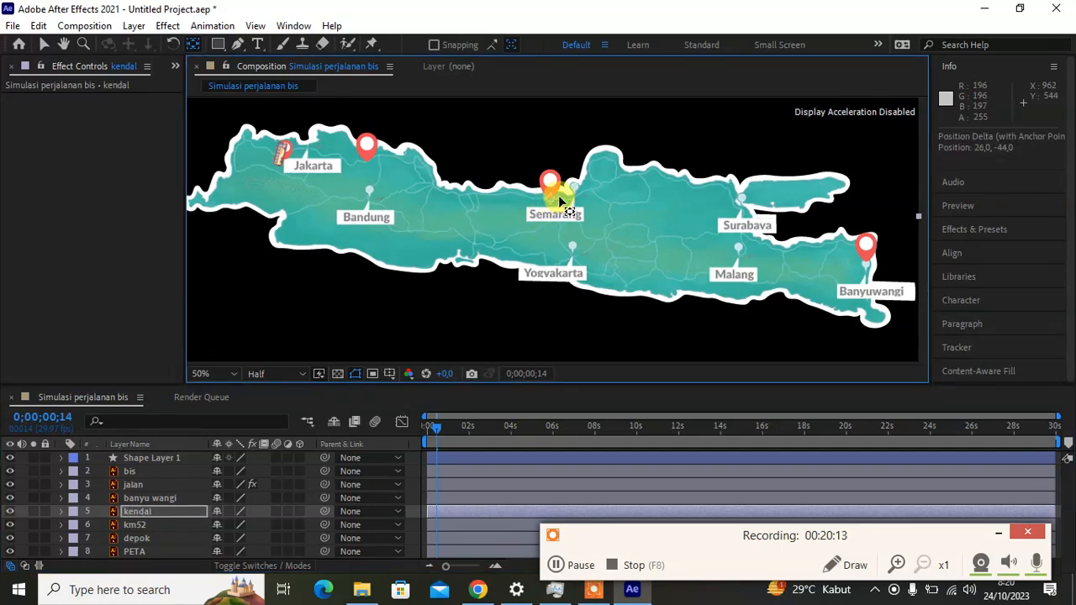
{"action": "left_click_drag", "start_coordinate": [559, 201], "coordinate": [557, 200]}
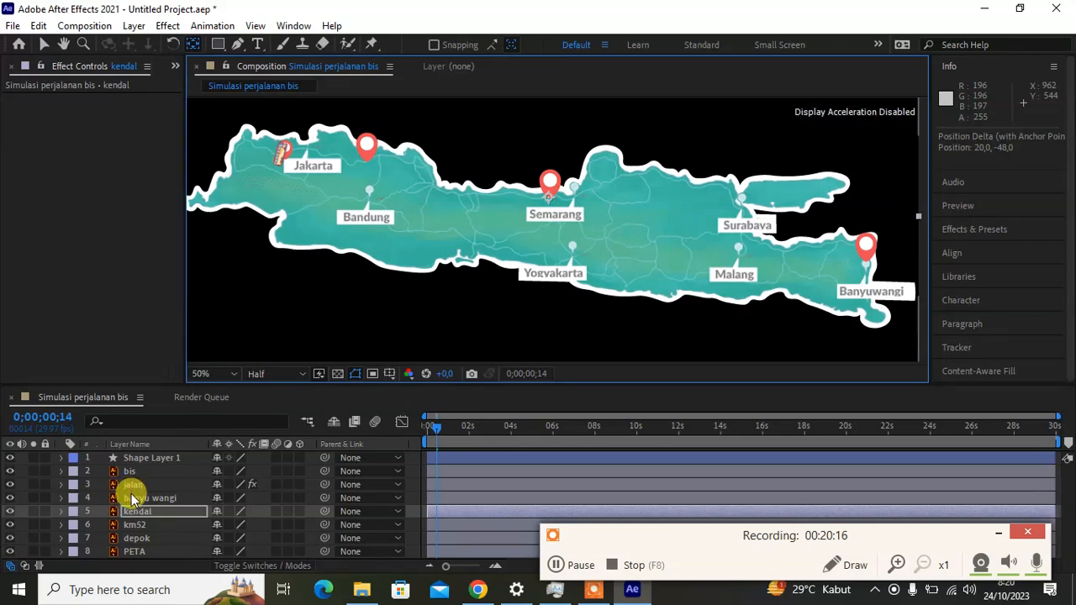
- Move the banyu wangi layer's anchor point to just below the tip of its pin above Banyuwangi
{"action": "left_click", "coordinate": [131, 496]}
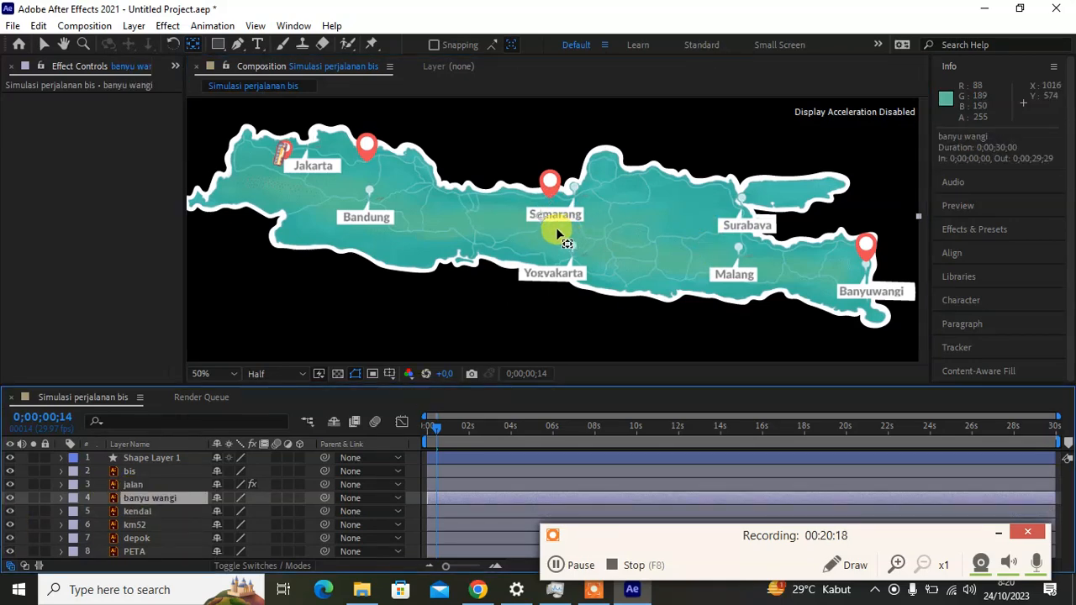
{"action": "left_click_drag", "start_coordinate": [542, 218], "coordinate": [872, 268]}
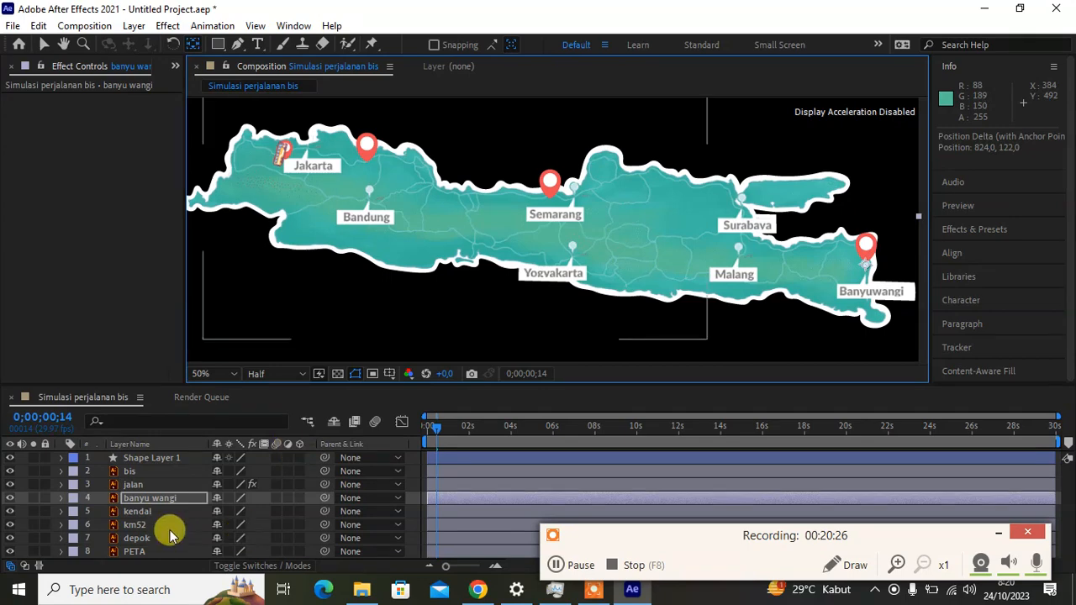
- Reveal Scale on the banyu wangi, kendal and km52 layers together and paste the copied Scale keyframes at 0;00;00;00
{"action": "left_click", "coordinate": [137, 525]}
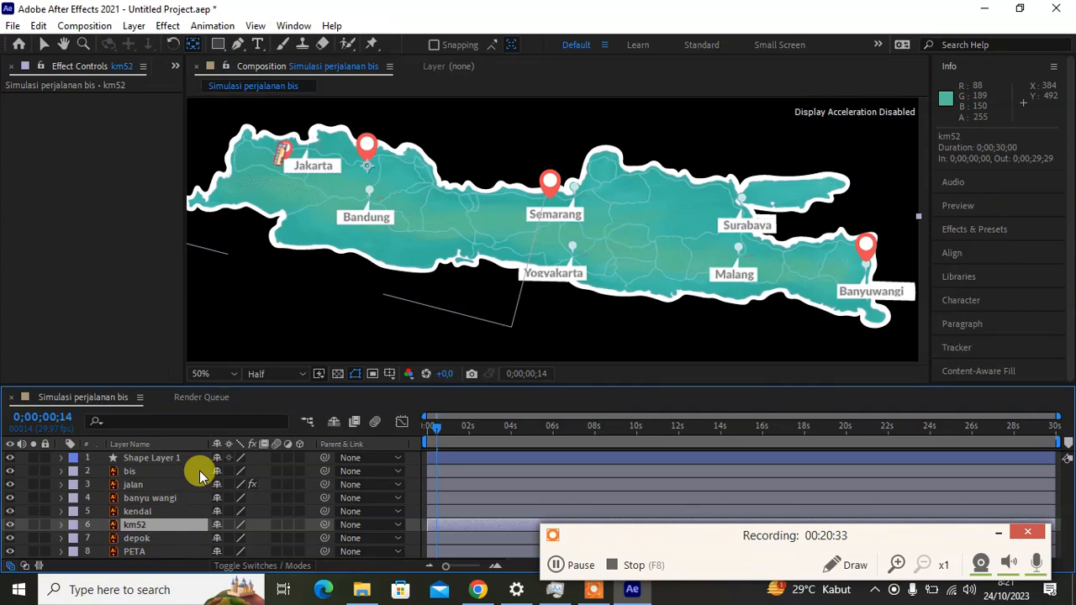
{"action": "left_click", "coordinate": [140, 502], "text": "shift"}
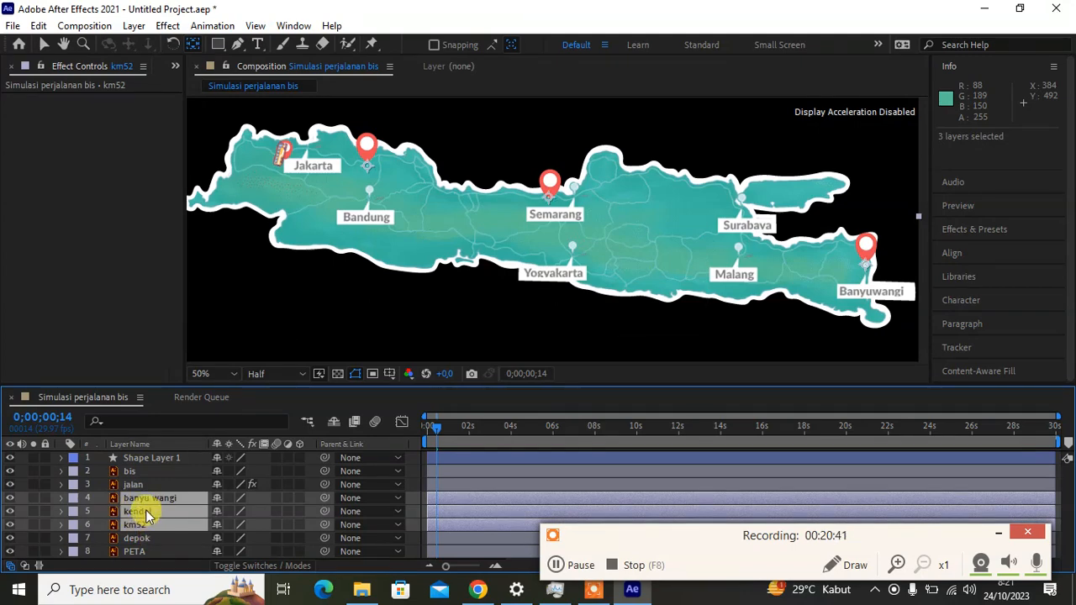
{"action": "key", "text": "s"}
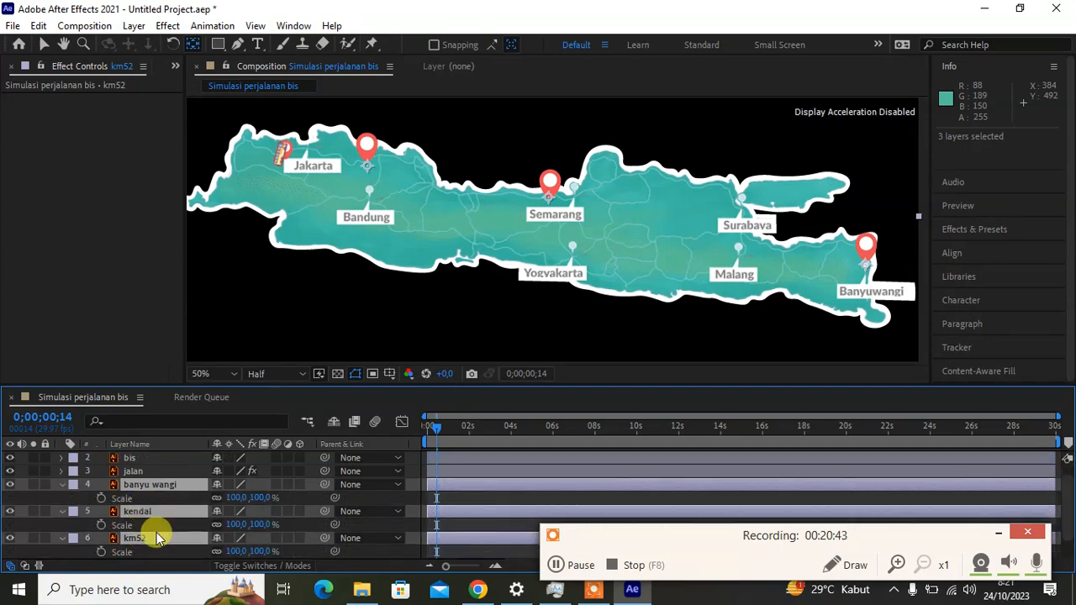
{"action": "left_click_drag", "start_coordinate": [437, 431], "coordinate": [416, 434]}
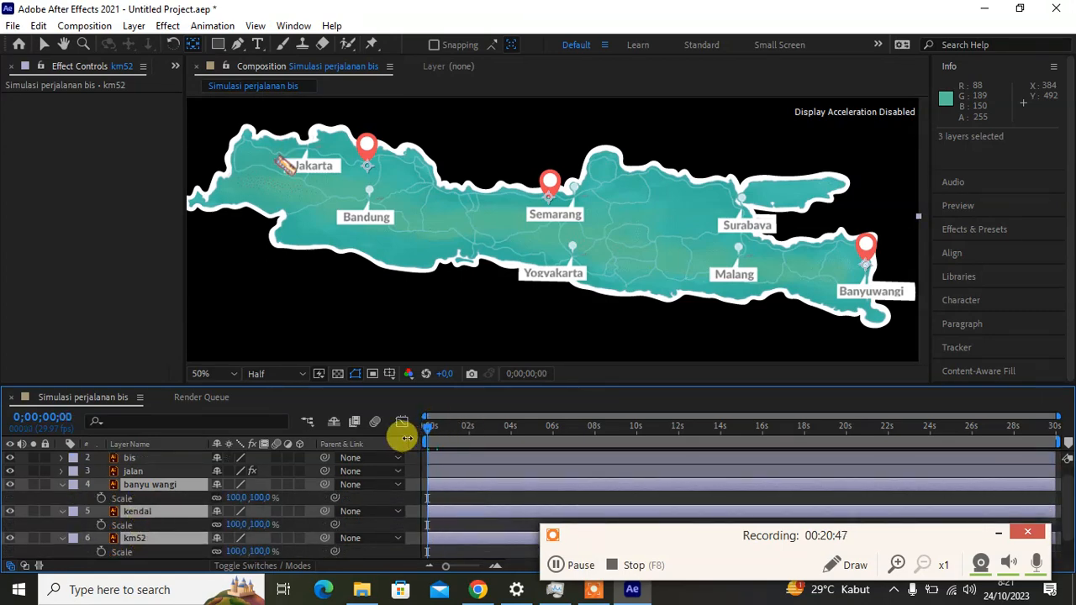
{"action": "key", "text": "ctrl+v"}
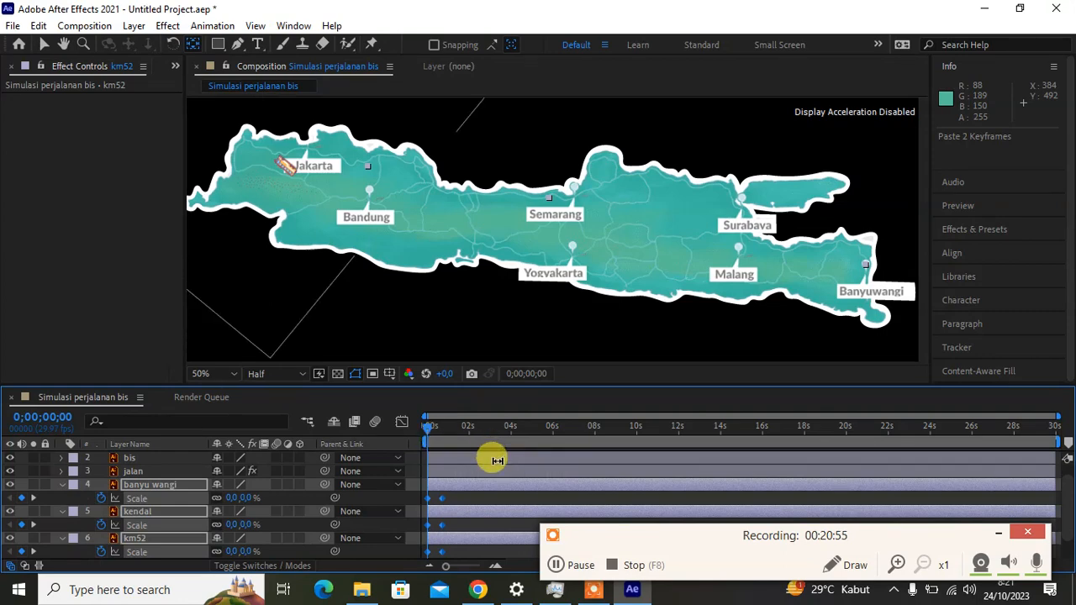
- Find when the bus reaches the km52 pin above Bandung, and shift km52's two Scale keyframes so they start at 0;00;04;02
{"action": "scroll", "coordinate": [497, 461], "scroll_direction": "down", "scroll_amount": 2}
{"action": "left_click", "coordinate": [43, 49]}
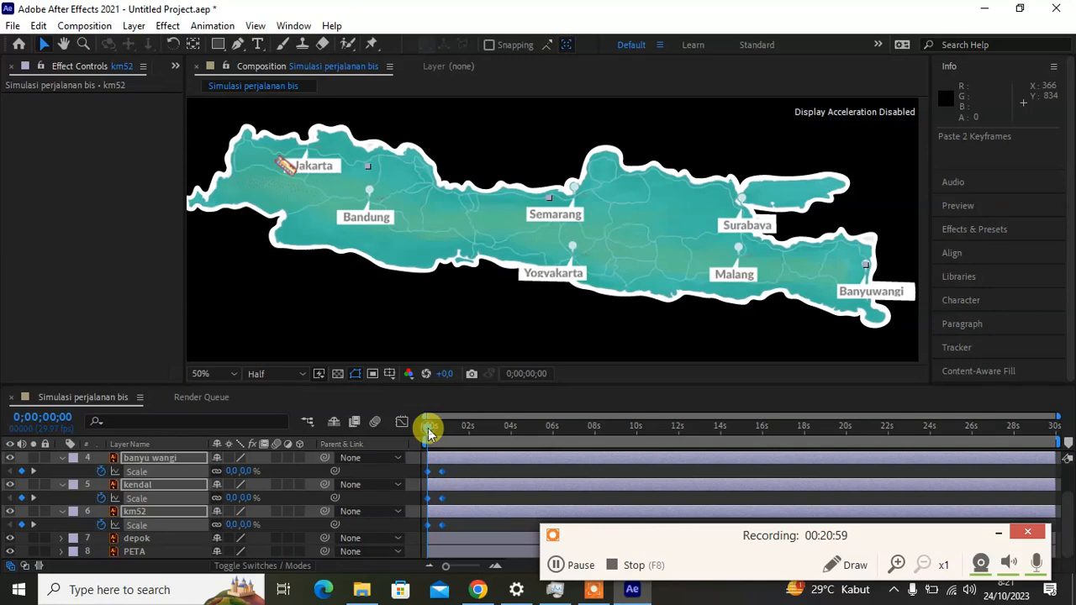
{"action": "left_click_drag", "start_coordinate": [429, 430], "coordinate": [511, 454]}
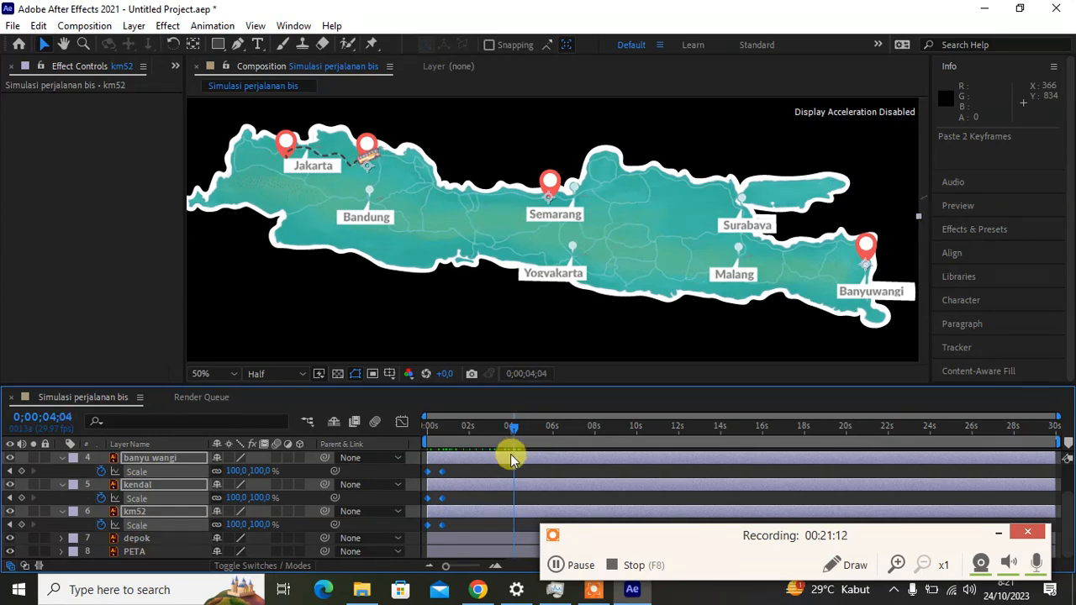
{"action": "left_click", "coordinate": [459, 524]}
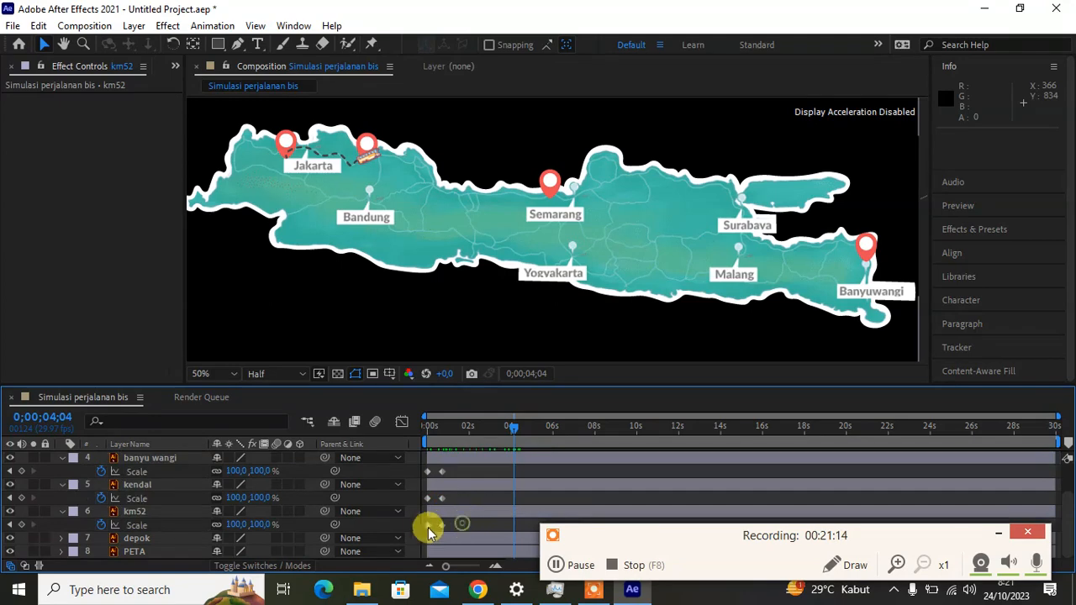
{"action": "left_click", "coordinate": [429, 526]}
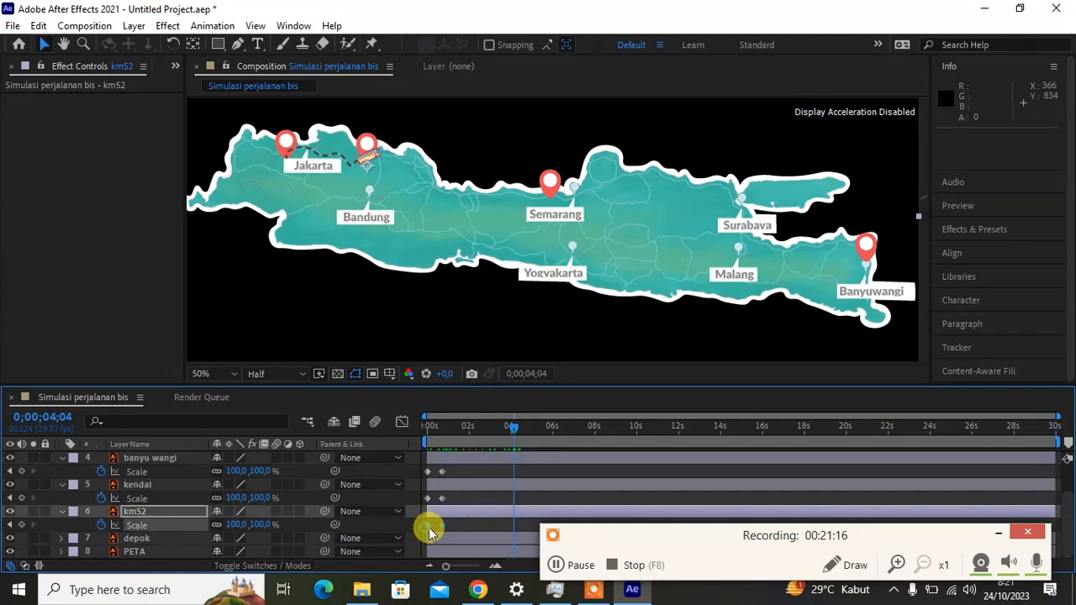
{"action": "left_click_drag", "start_coordinate": [429, 532], "coordinate": [509, 531]}
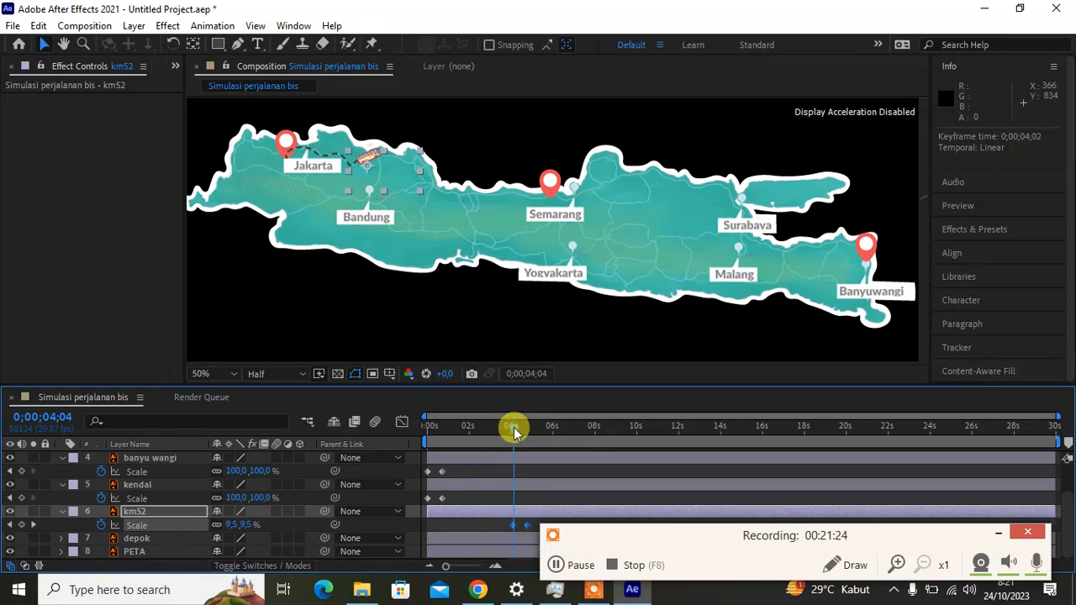
- Shift kendal's Scale keyframes to start at 0;00;11;03 and banyu wangi's at 0;00;25;18, matching the bus's arrival at each pin
{"action": "left_click_drag", "start_coordinate": [530, 431], "coordinate": [662, 449]}
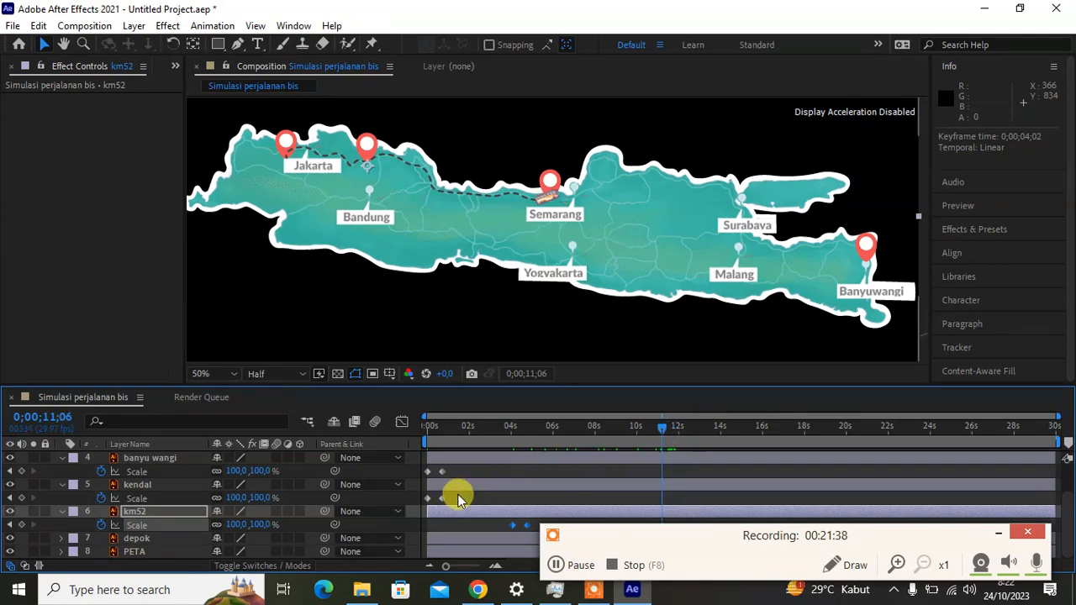
{"action": "left_click_drag", "start_coordinate": [459, 494], "coordinate": [665, 500]}
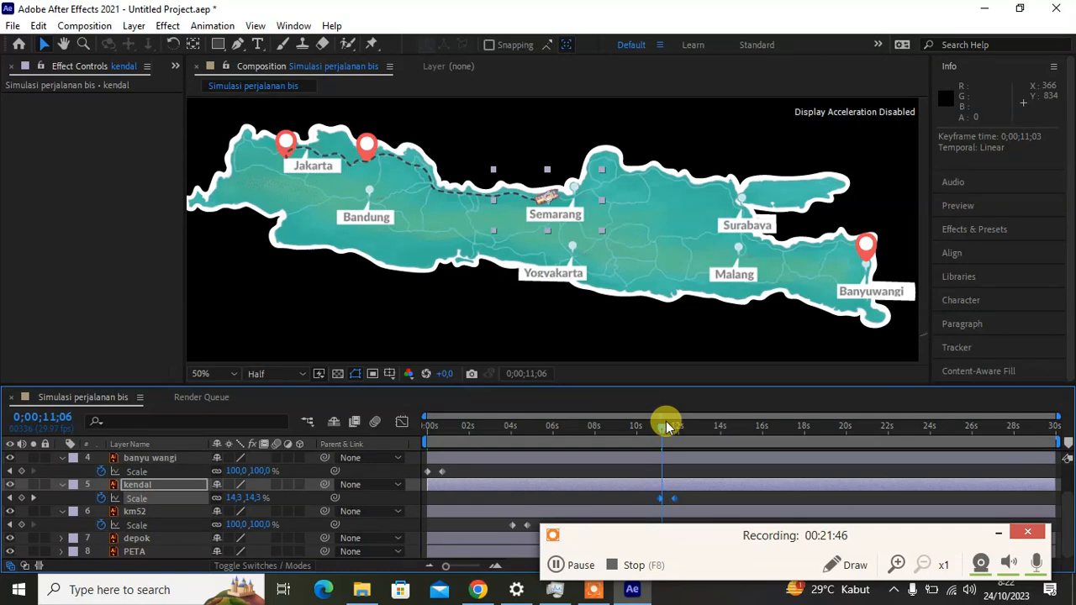
{"action": "left_click_drag", "start_coordinate": [662, 425], "coordinate": [809, 437]}
{"action": "left_click_drag", "start_coordinate": [892, 454], "coordinate": [967, 459]}
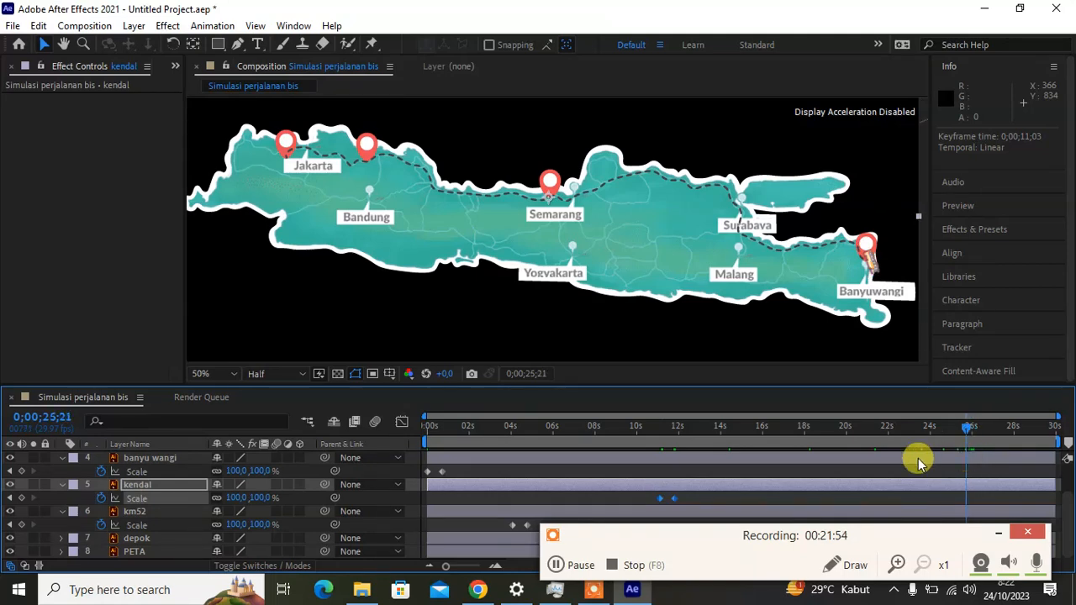
{"action": "left_click", "coordinate": [415, 476]}
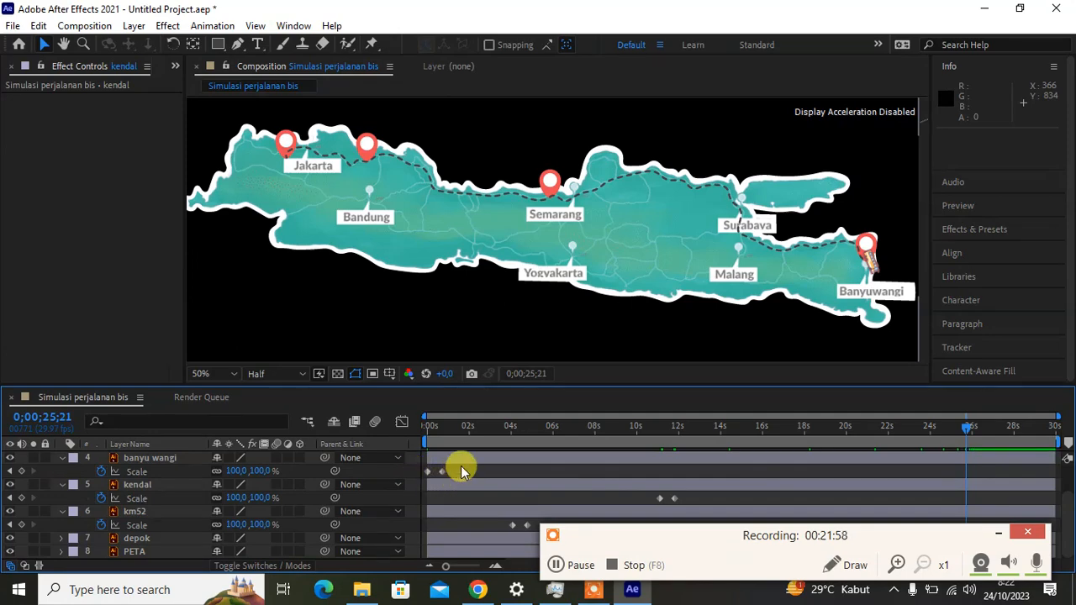
{"action": "left_click_drag", "start_coordinate": [463, 468], "coordinate": [594, 473]}
{"action": "left_click_drag", "start_coordinate": [741, 476], "coordinate": [967, 478]}
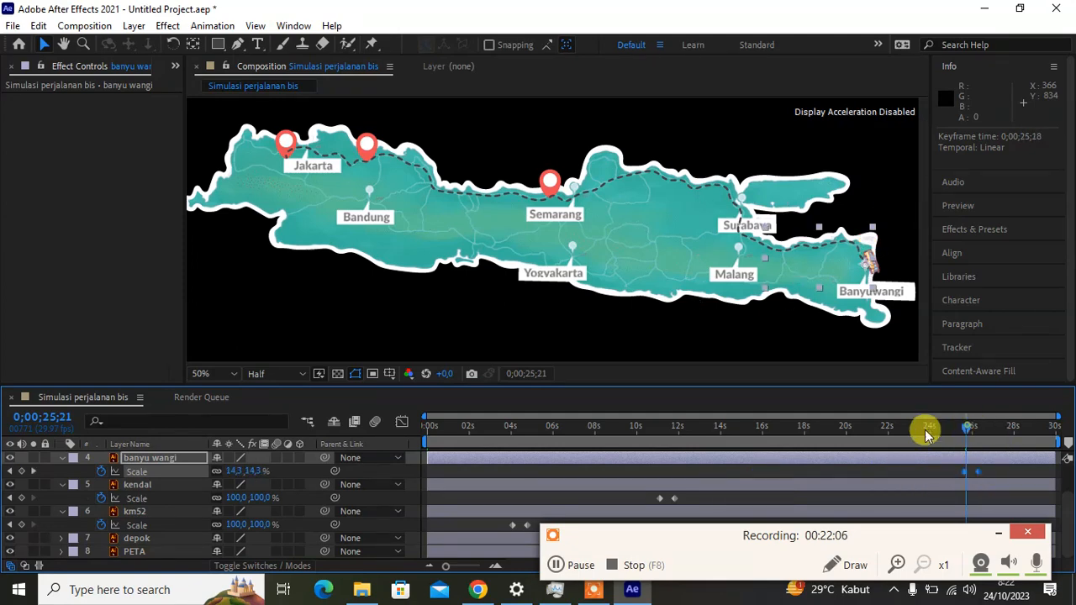
- Preview the bus journey and the timing of the pins from the start of the composition
{"action": "key", "text": "Home"}
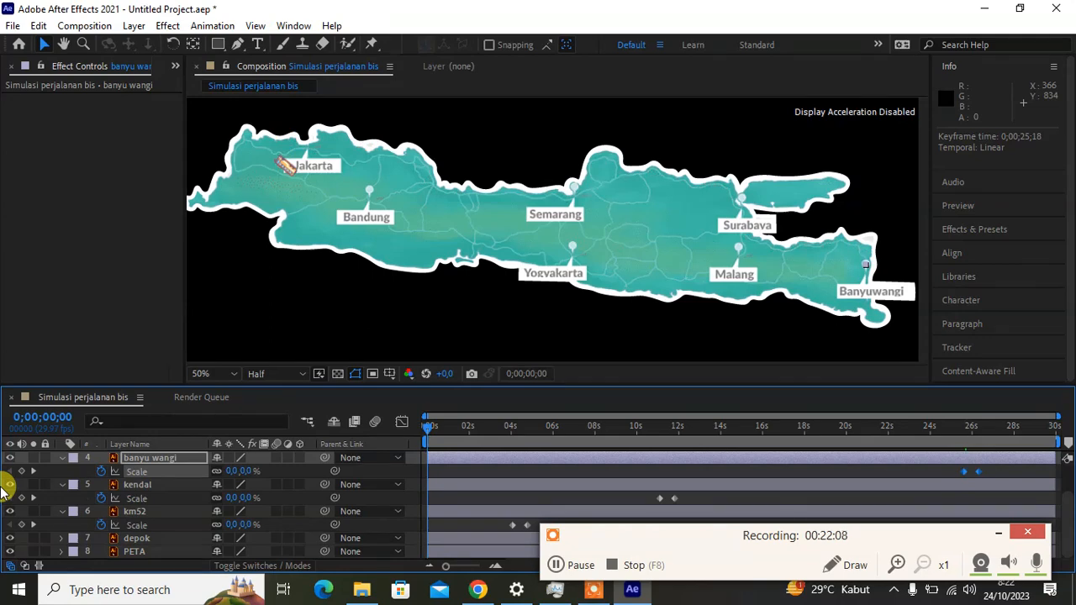
{"action": "key", "text": "space"}
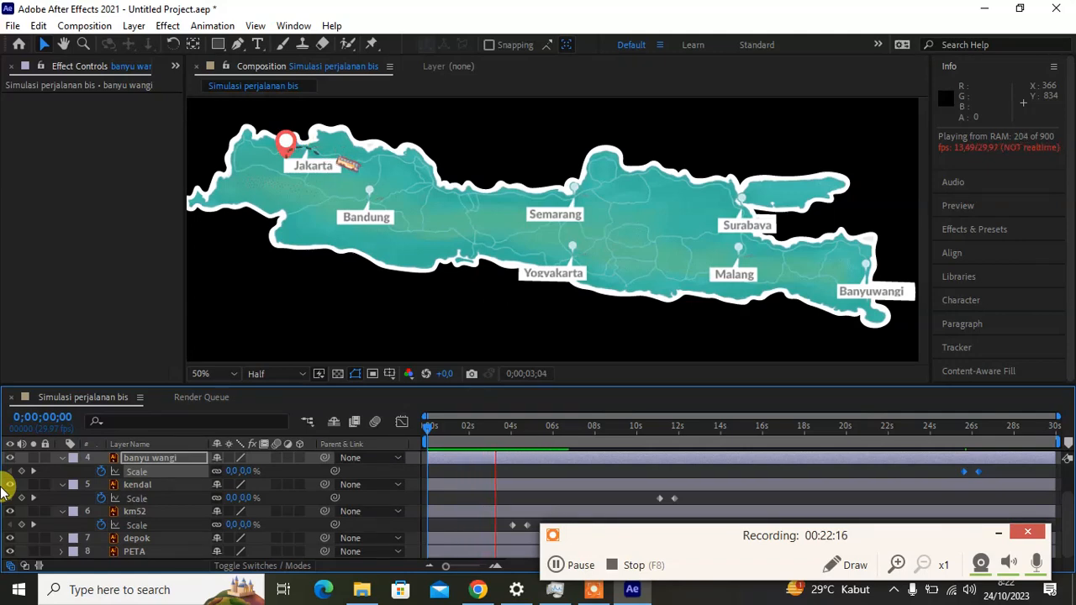
{"action": "key", "text": "space"}
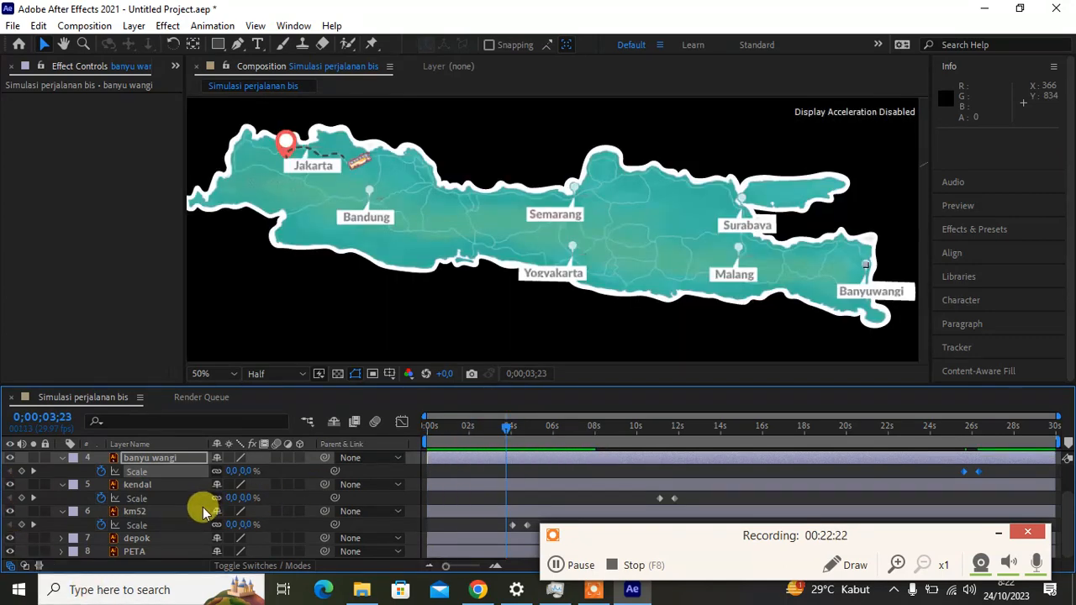
- Shift jalan's first Linear Wipe Transition Completion keyframe before the composition start, to -0;00;05;09, and preview the road reveal from the beginning
{"action": "left_click", "coordinate": [487, 434]}
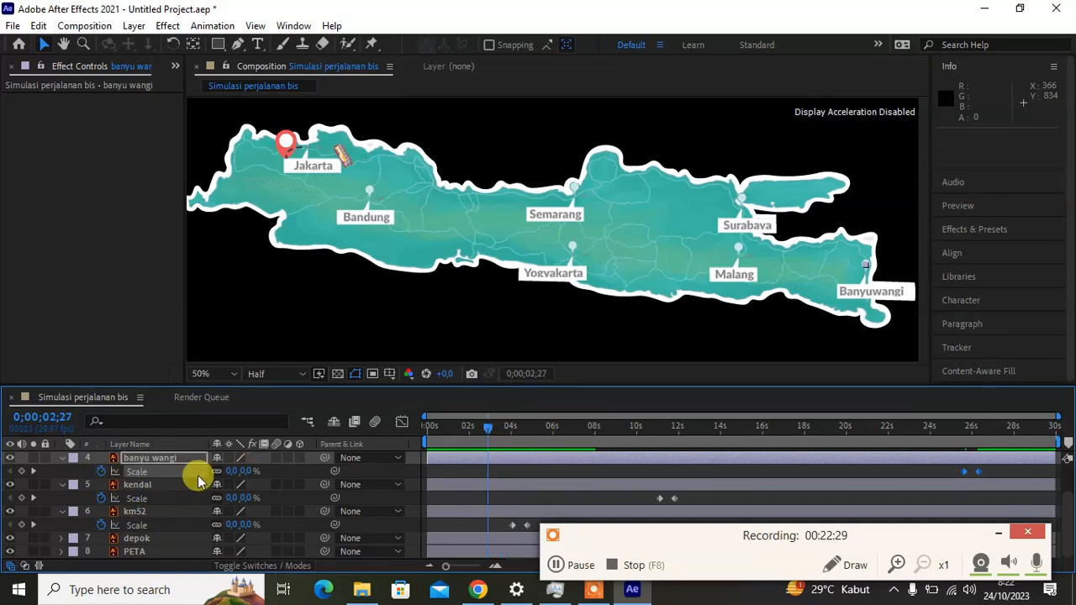
{"action": "scroll", "coordinate": [198, 475], "scroll_direction": "up", "scroll_amount": 2}
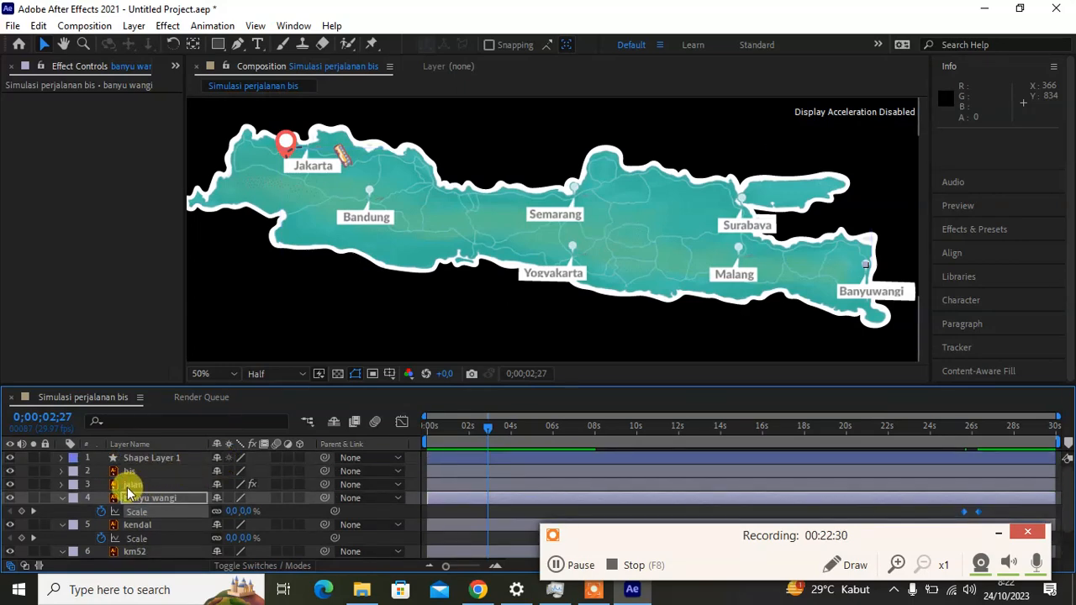
{"action": "left_click", "coordinate": [127, 486]}
{"action": "left_click", "coordinate": [60, 485]}
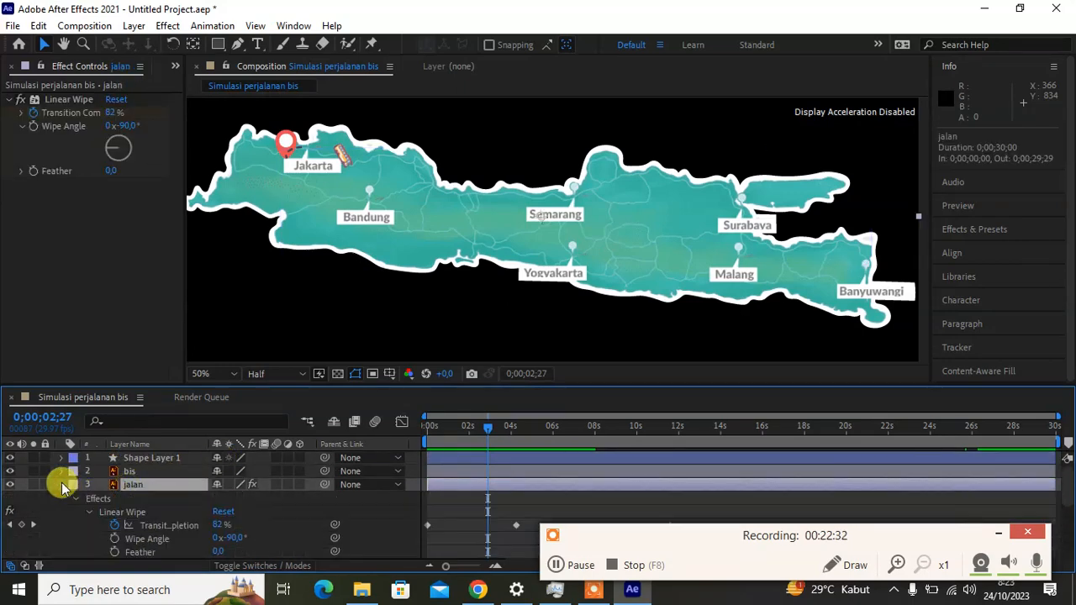
{"action": "scroll", "coordinate": [61, 485], "scroll_direction": "down", "scroll_amount": 1}
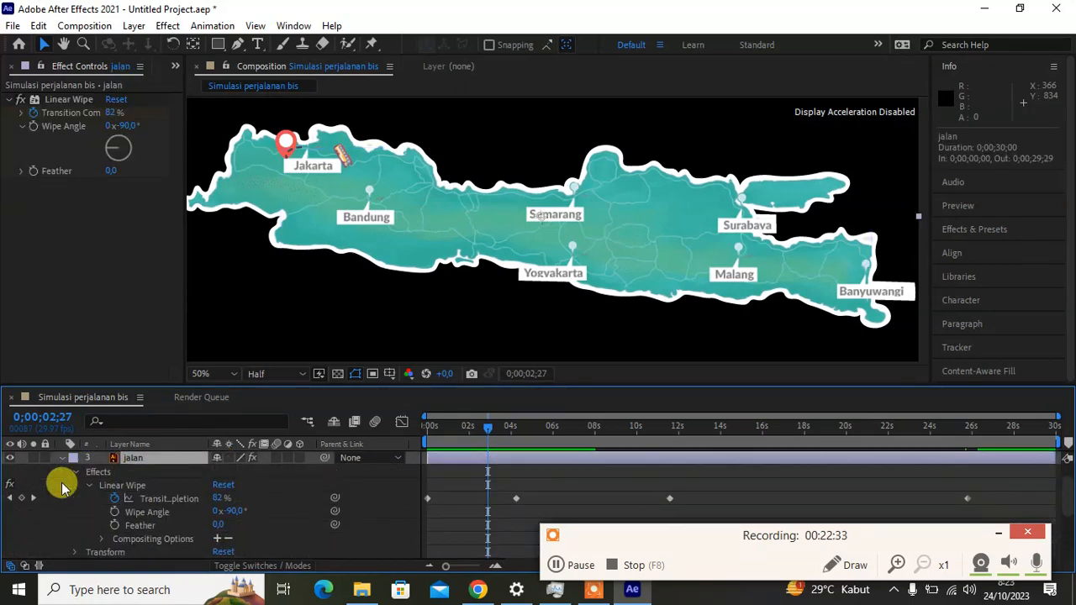
{"action": "left_click", "coordinate": [488, 429]}
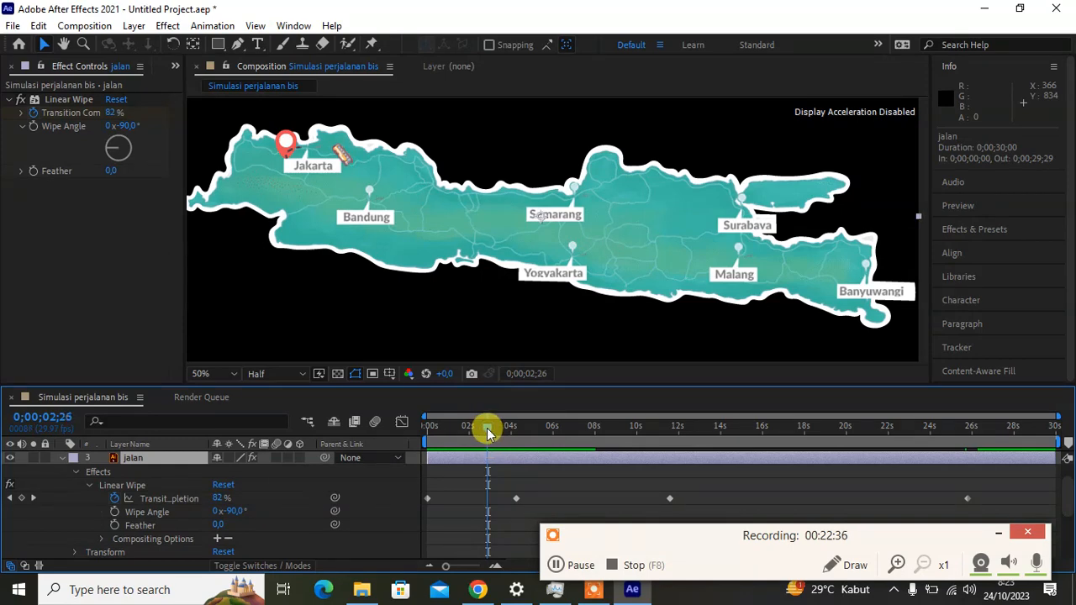
{"action": "left_click", "coordinate": [427, 499]}
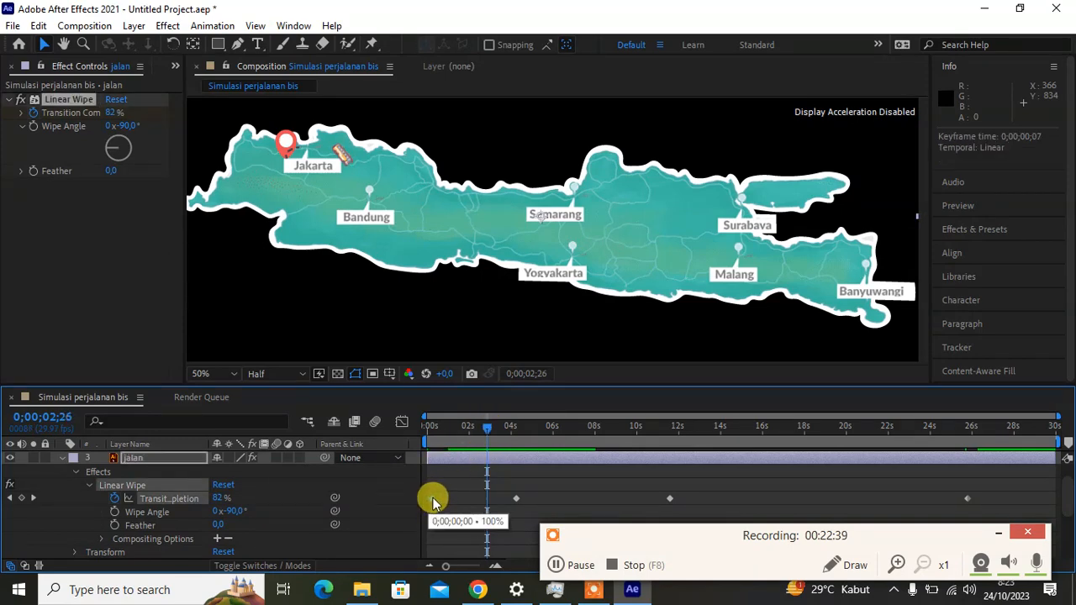
{"action": "left_click_drag", "start_coordinate": [435, 499], "coordinate": [318, 503]}
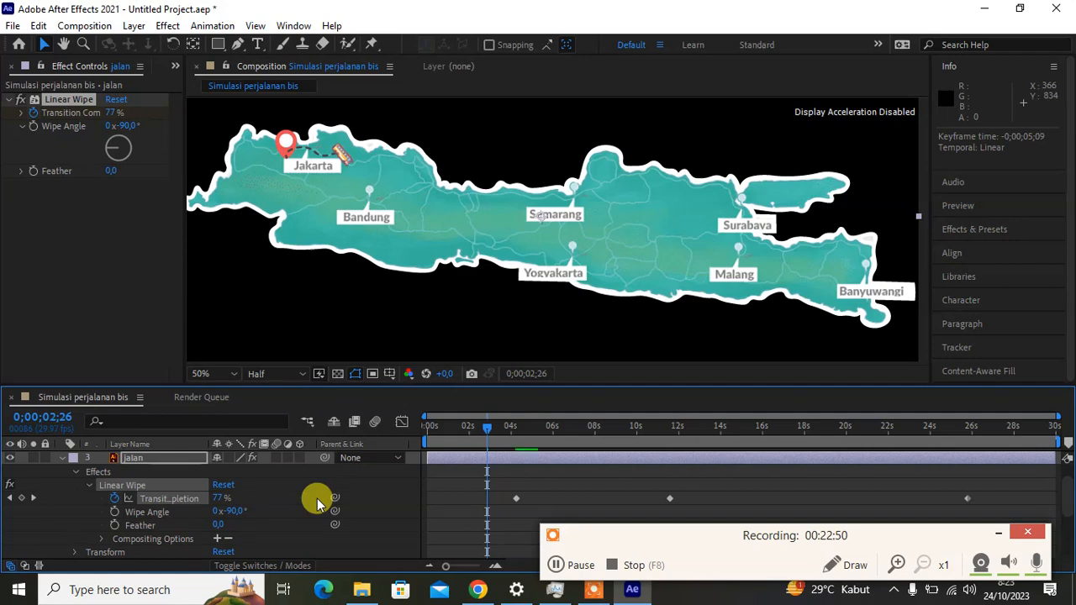
{"action": "left_click_drag", "start_coordinate": [485, 429], "coordinate": [348, 450]}
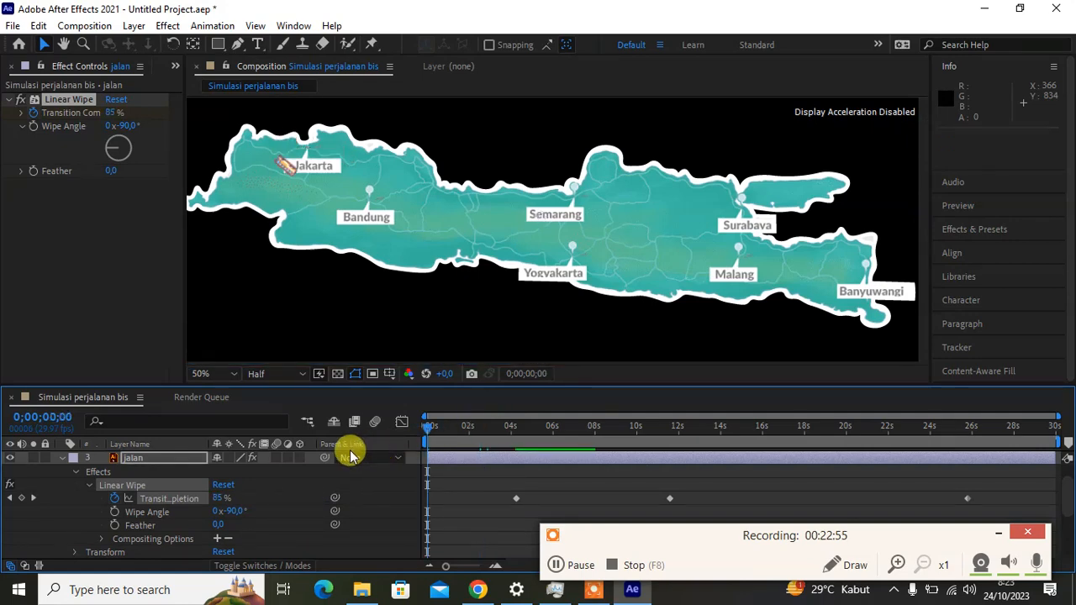
{"action": "key", "text": "space"}
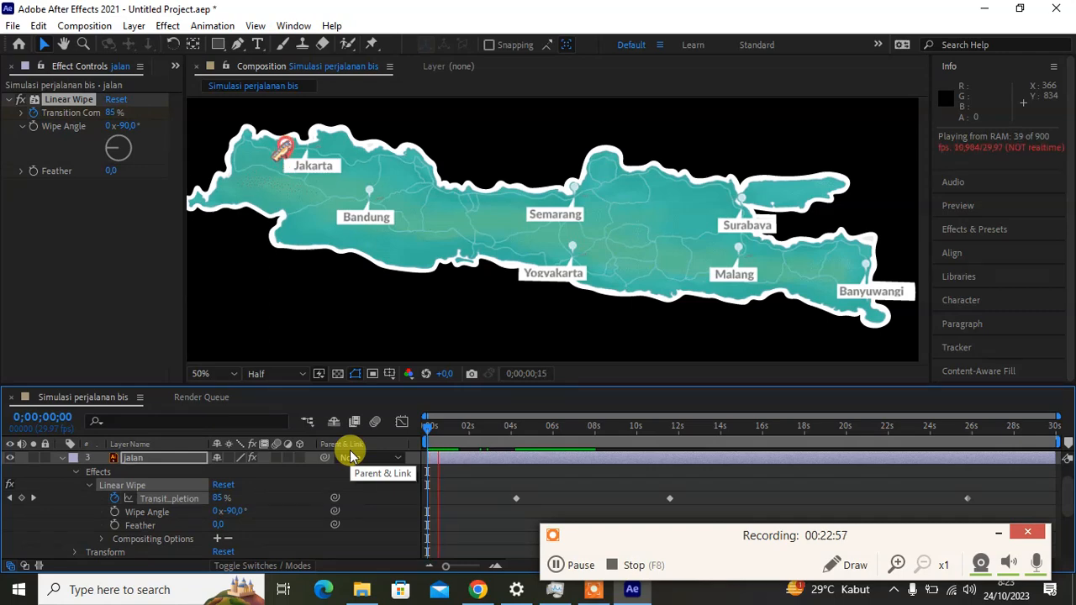